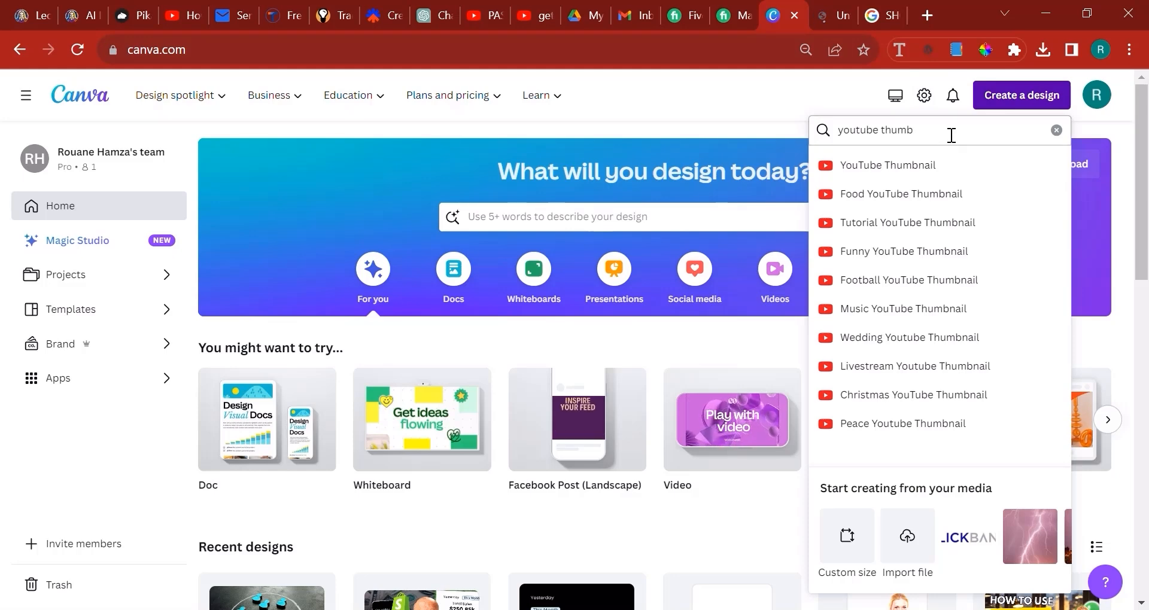
Create a new custom-size design of 1024 × 1024 px
triple_click(951, 132)
key(BackSpace)
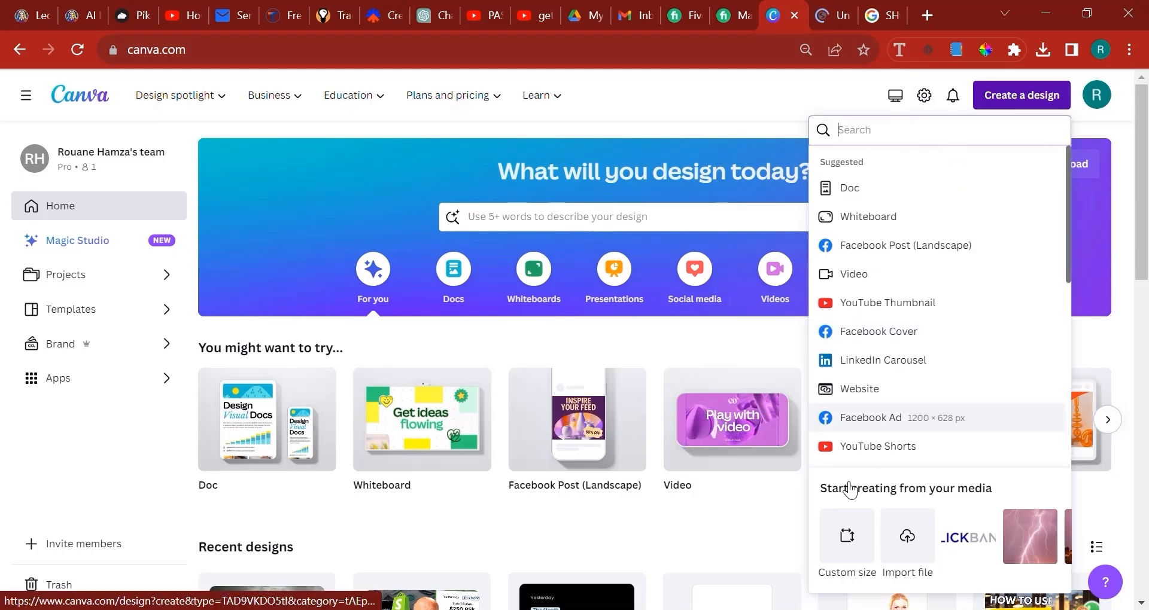
click(766, 107)
click(1028, 97)
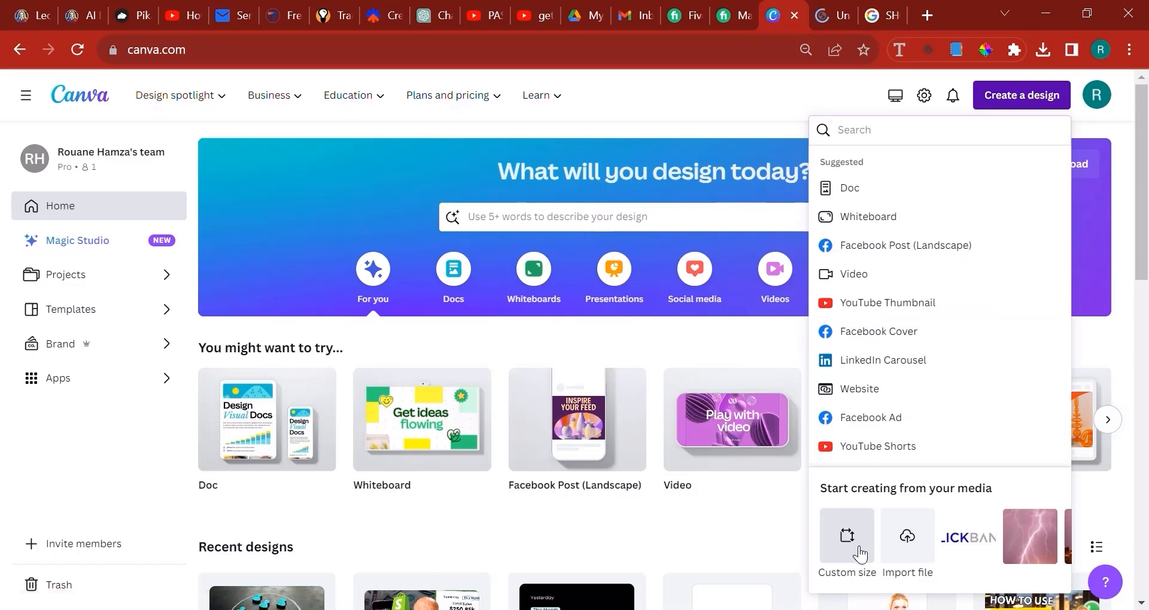
click(854, 535)
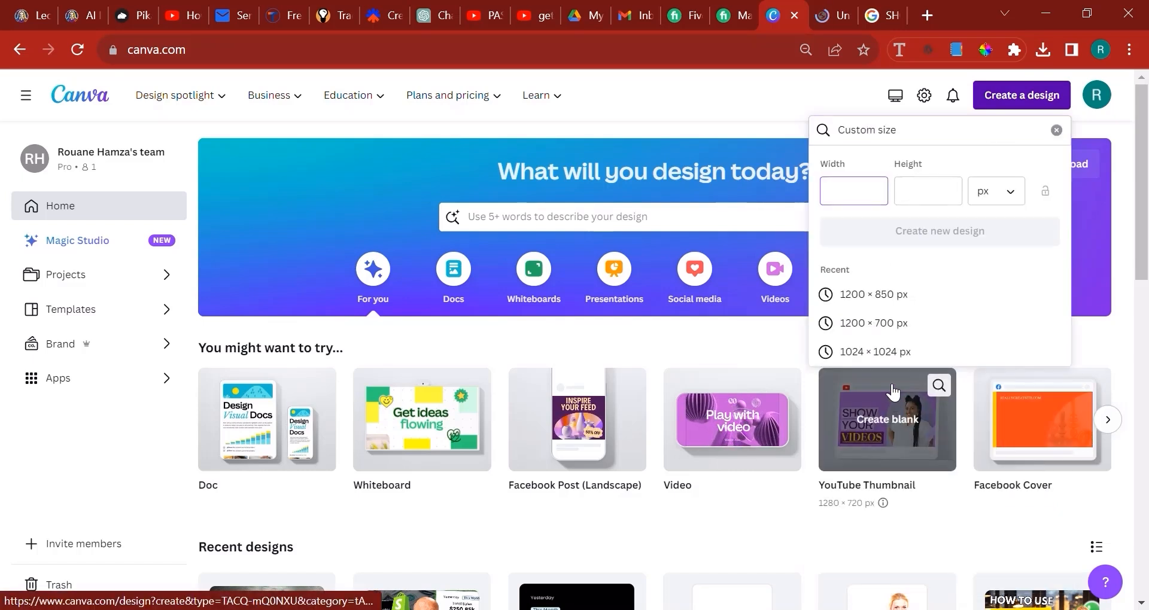
click(885, 348)
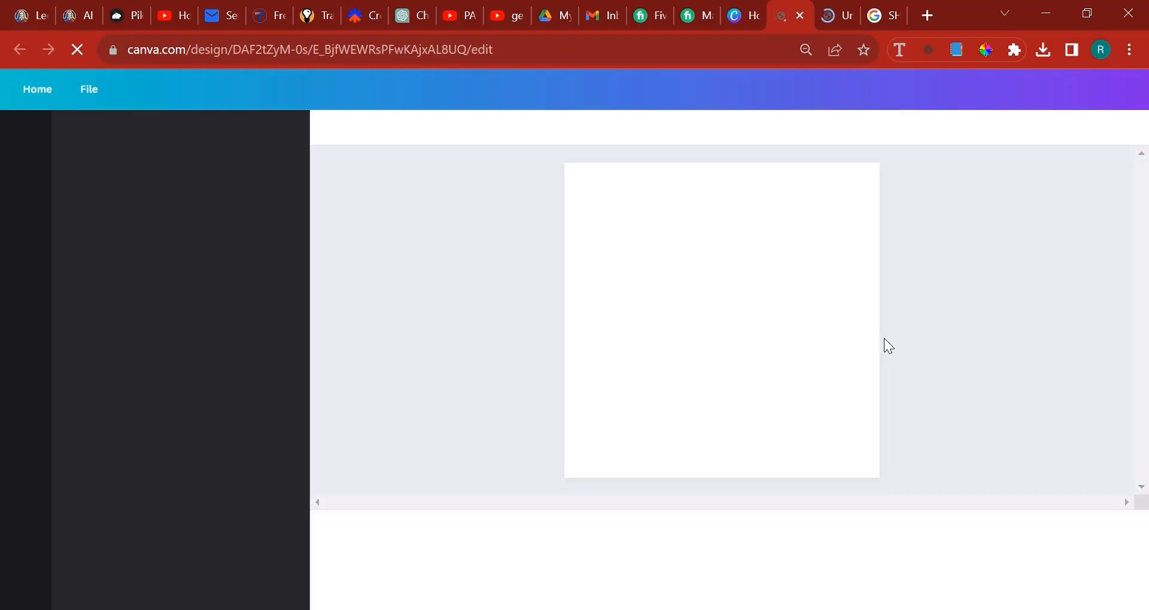
Look at the YouTube results for PASSIVE INCOME and the YouTube Thumbnail design, and return to the 1024 × 1024 px design
click(471, 6)
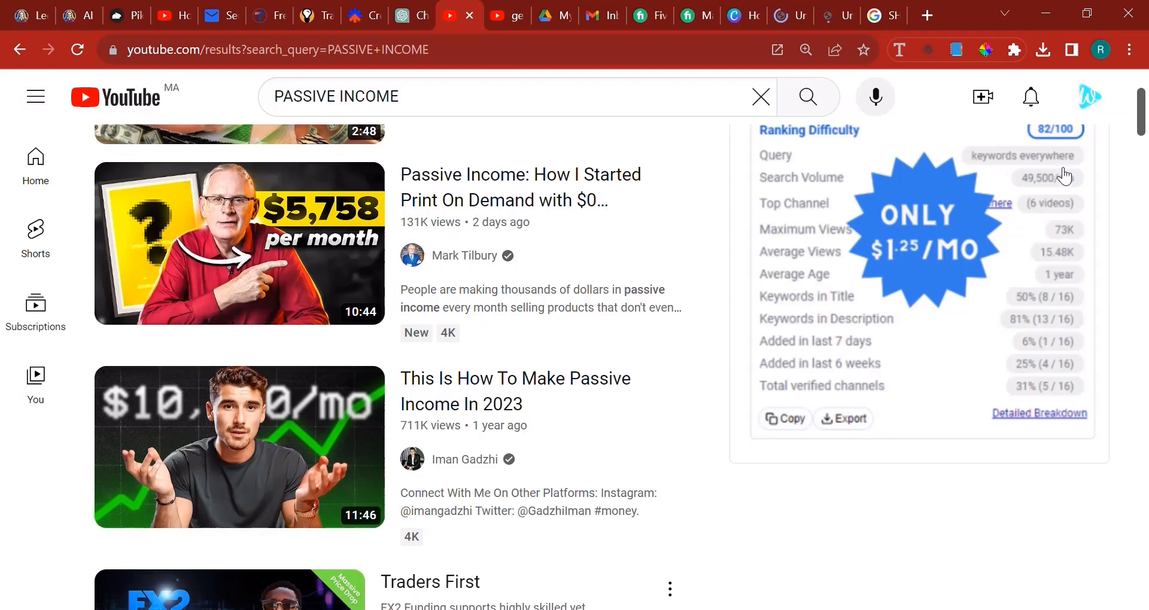
click(836, 8)
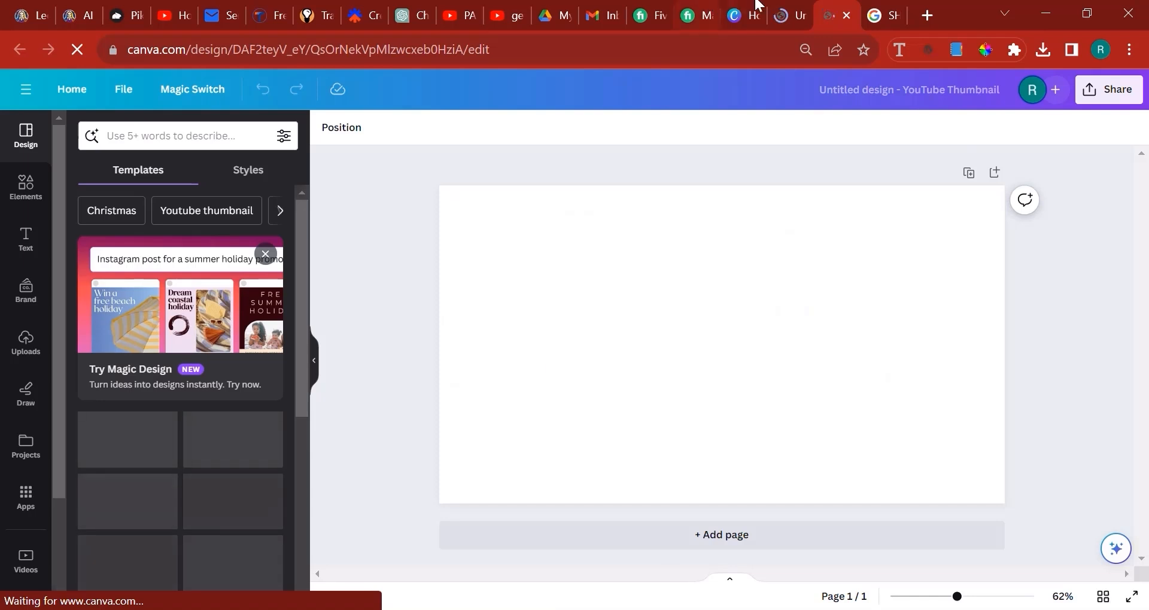
click(757, 4)
click(793, 7)
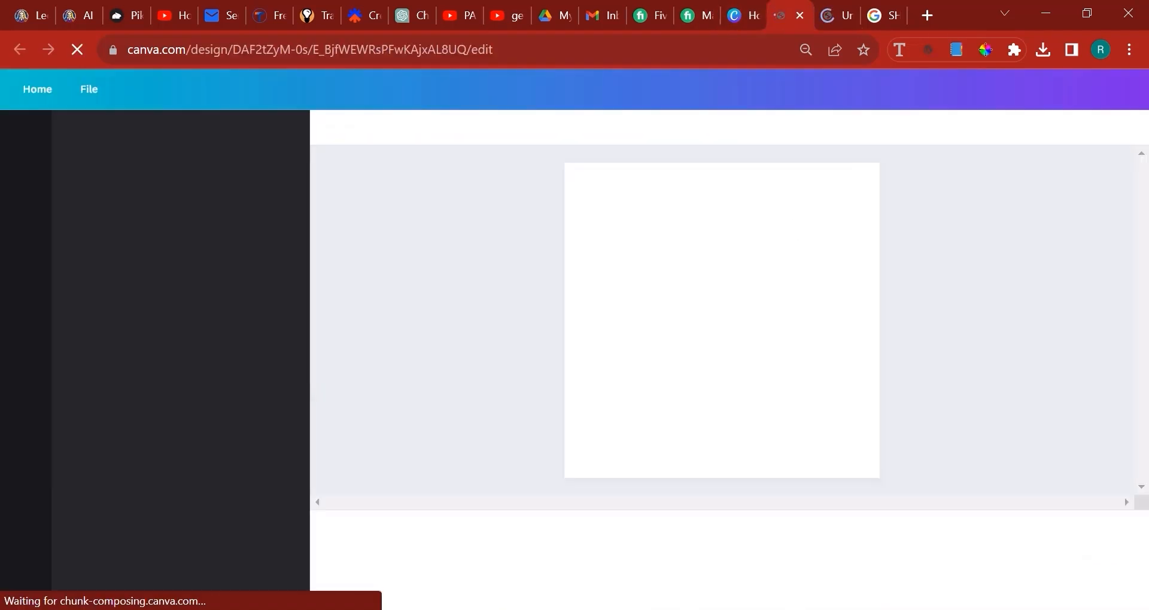
Search the elements for "skeptical" and show only photos
click(21, 192)
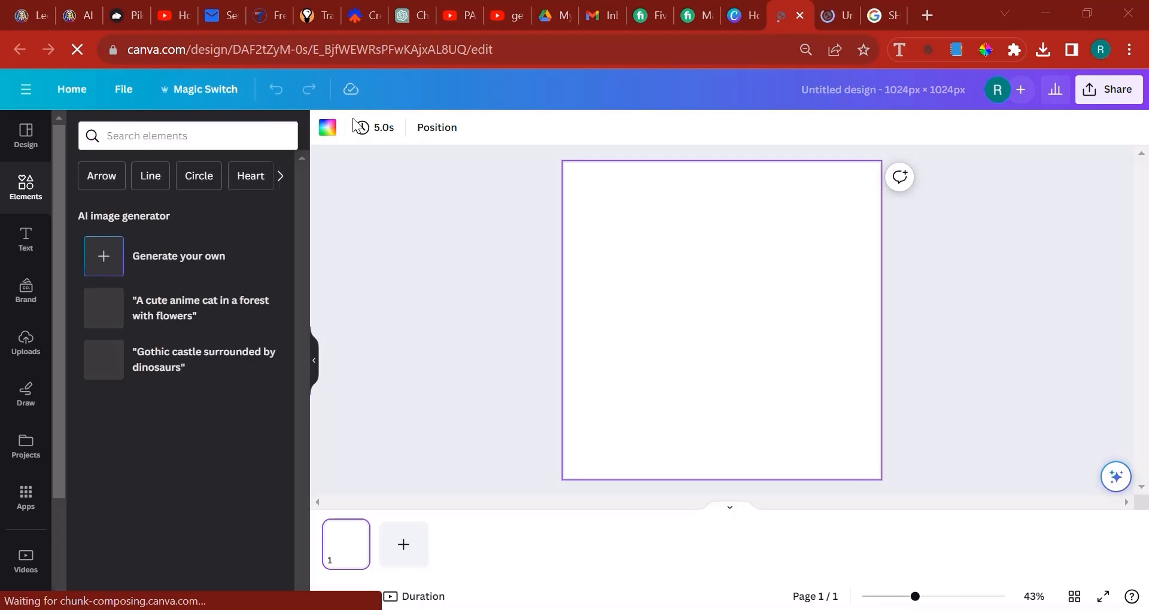
click(143, 137)
click(143, 138)
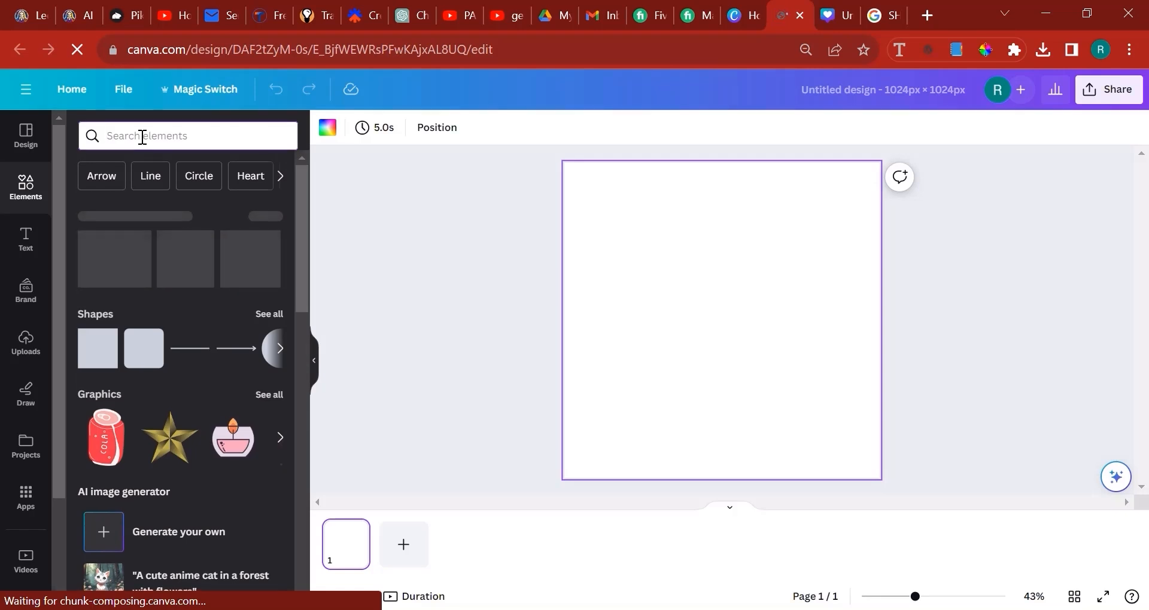
text(skeptical)
key(Return)
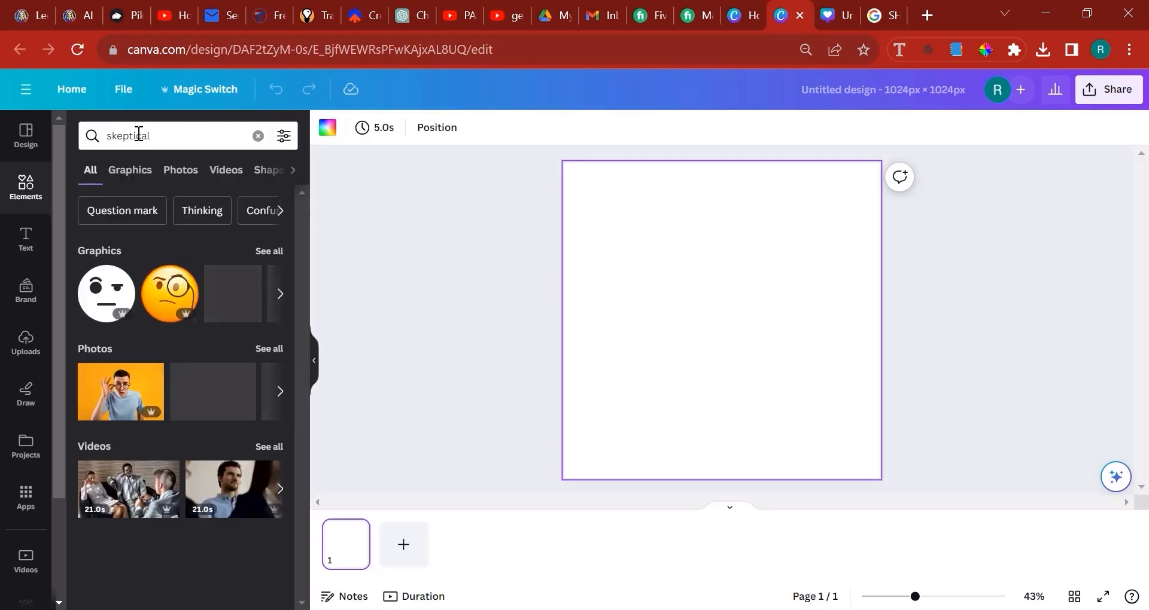
click(181, 171)
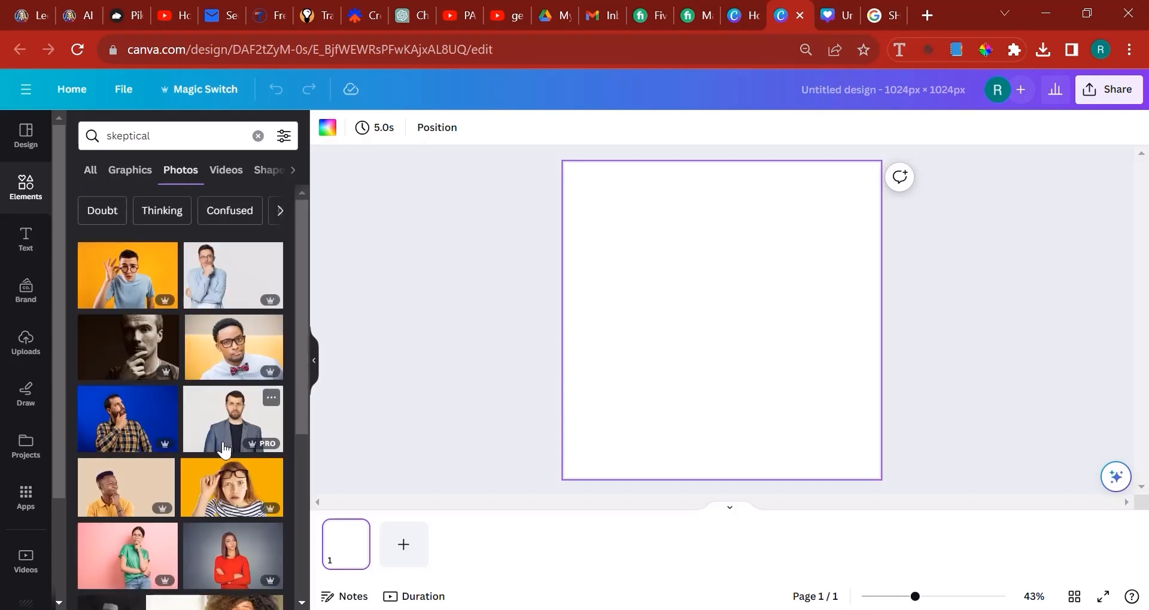
Try the photo of the shrugging woman in the rust shirt on the page and remove it
scroll(229, 441, down, 5)
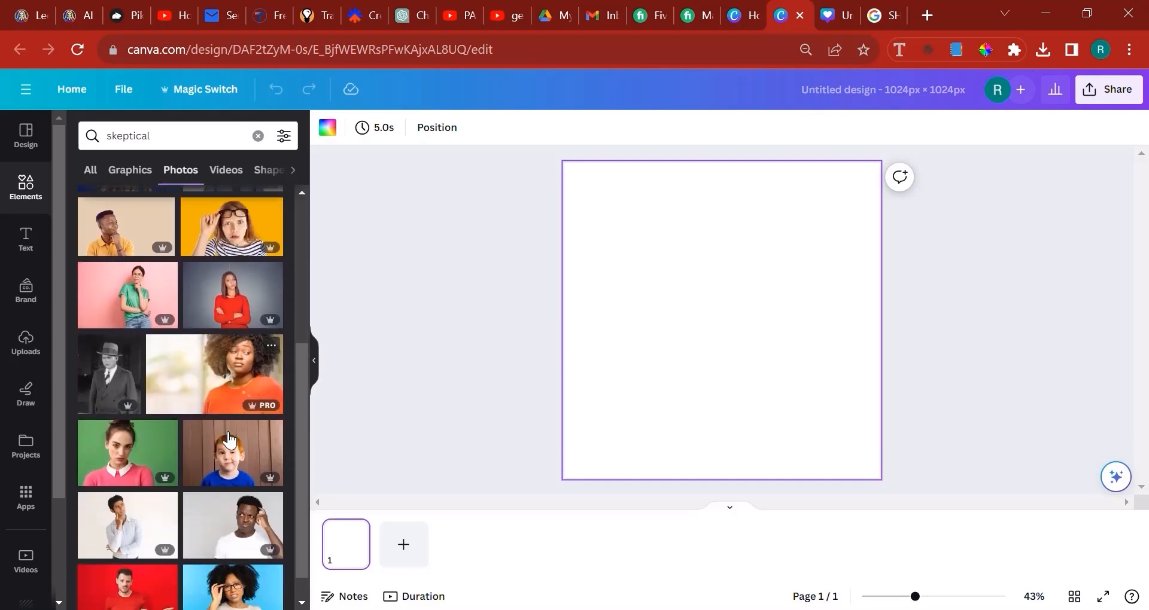
scroll(225, 442, down, 3)
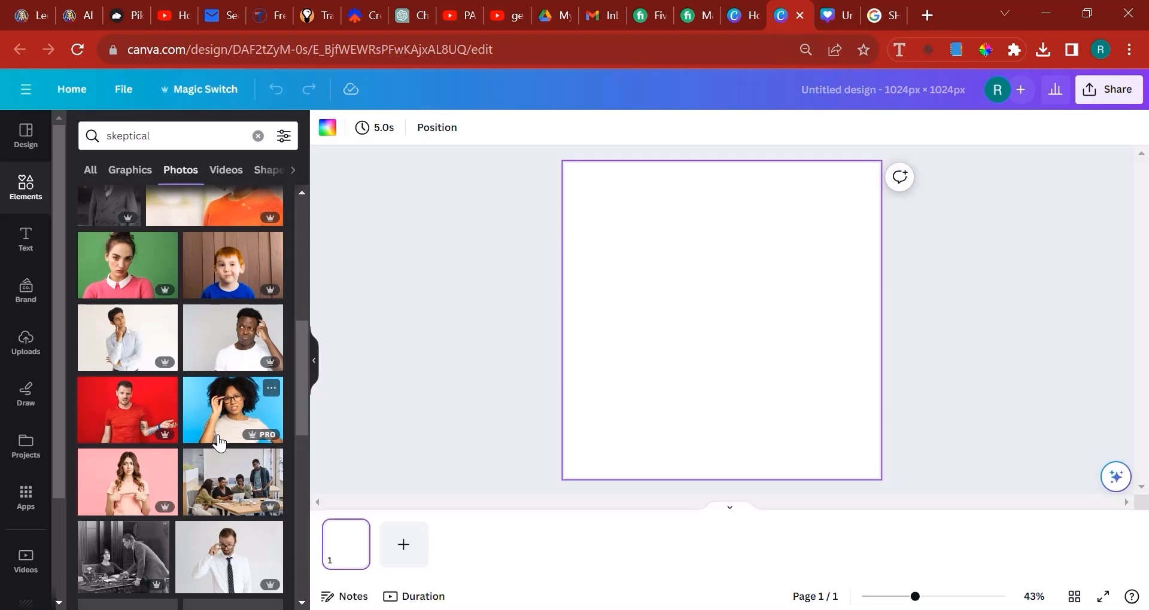
scroll(220, 443, down, 4)
scroll(211, 388, up, 9)
scroll(211, 377, down, 6)
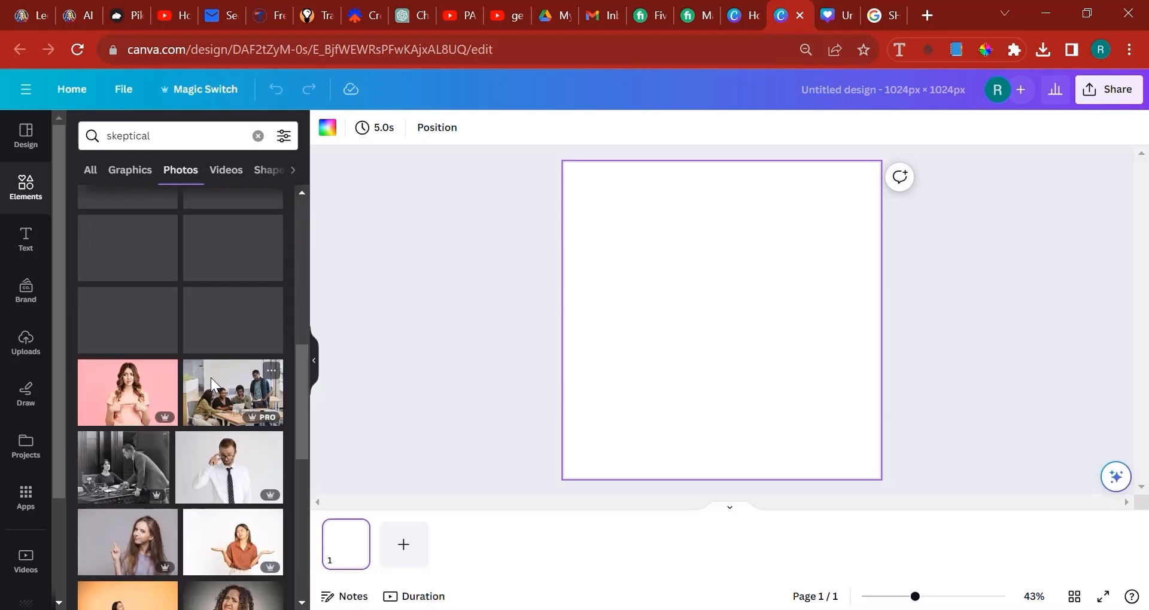
scroll(211, 378, down, 3)
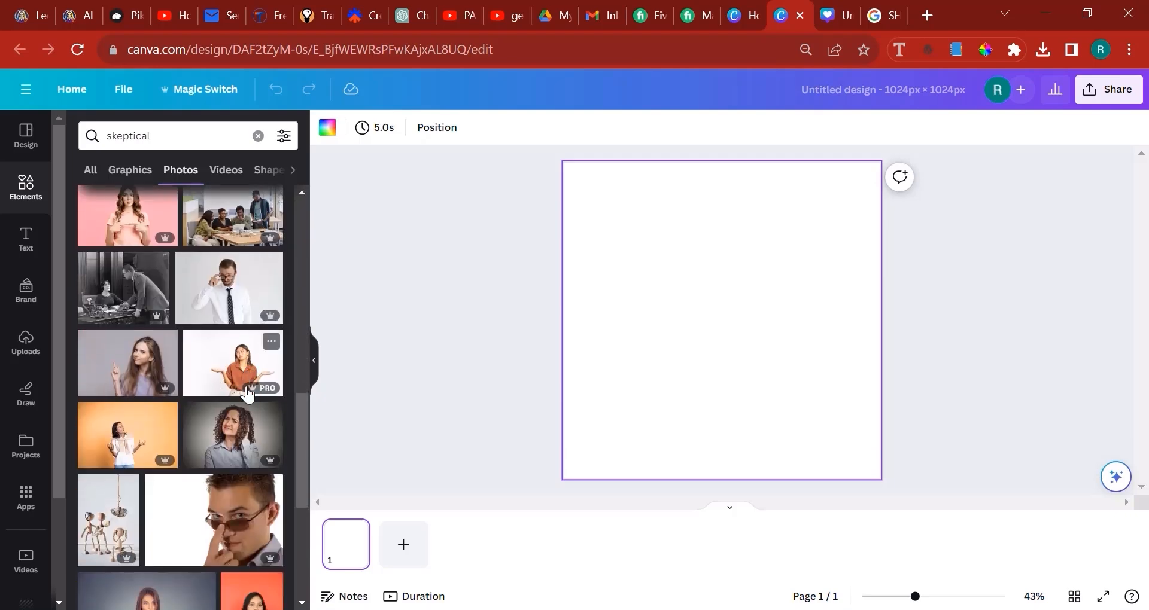
click(247, 393)
scroll(180, 406, down, 8)
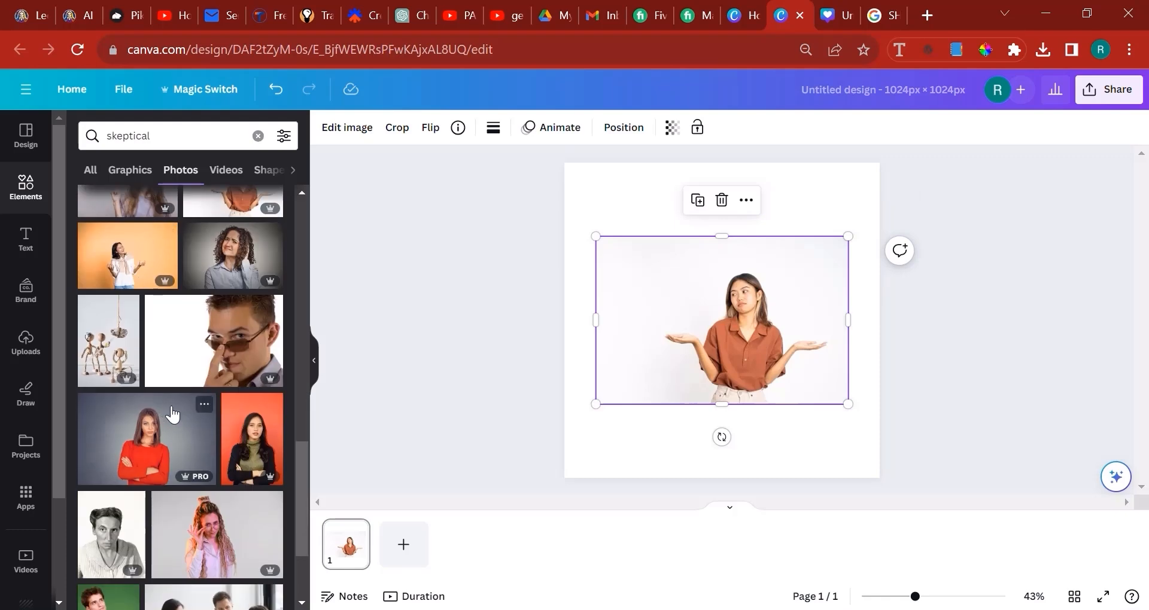
scroll(179, 392, down, 3)
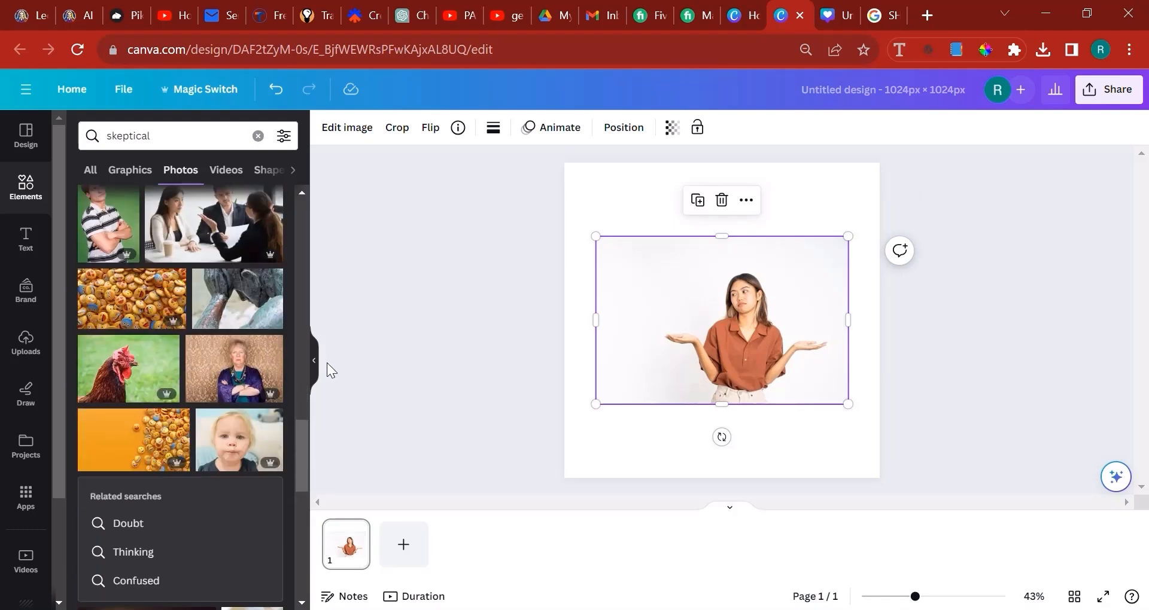
scroll(162, 443, down, 5)
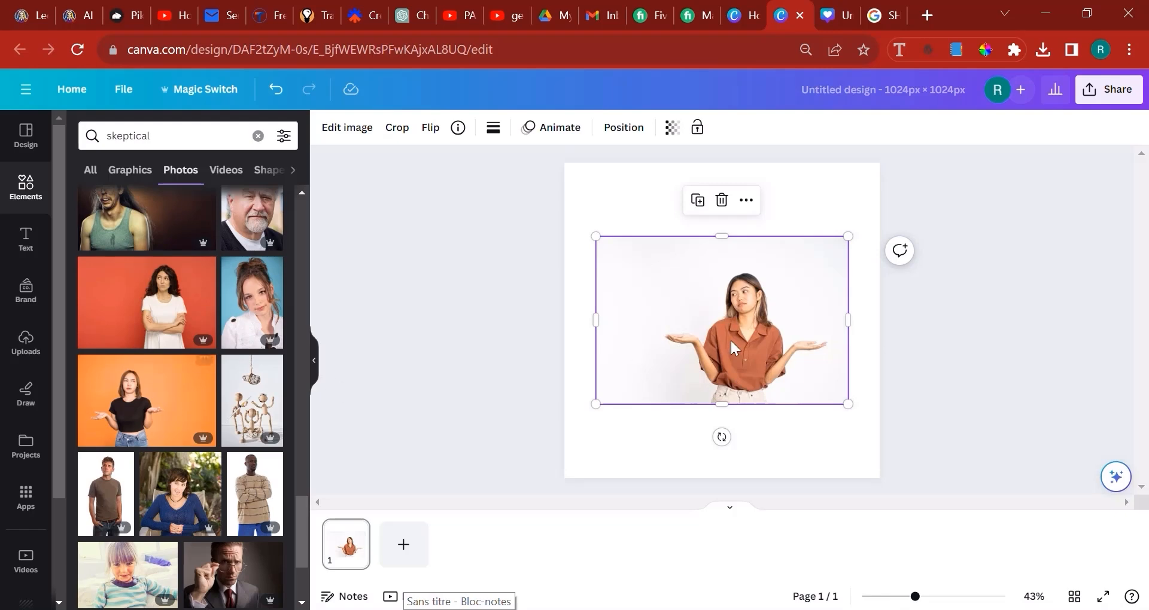
key(Delete)
Search the photos for "how"
triple_click(181, 125)
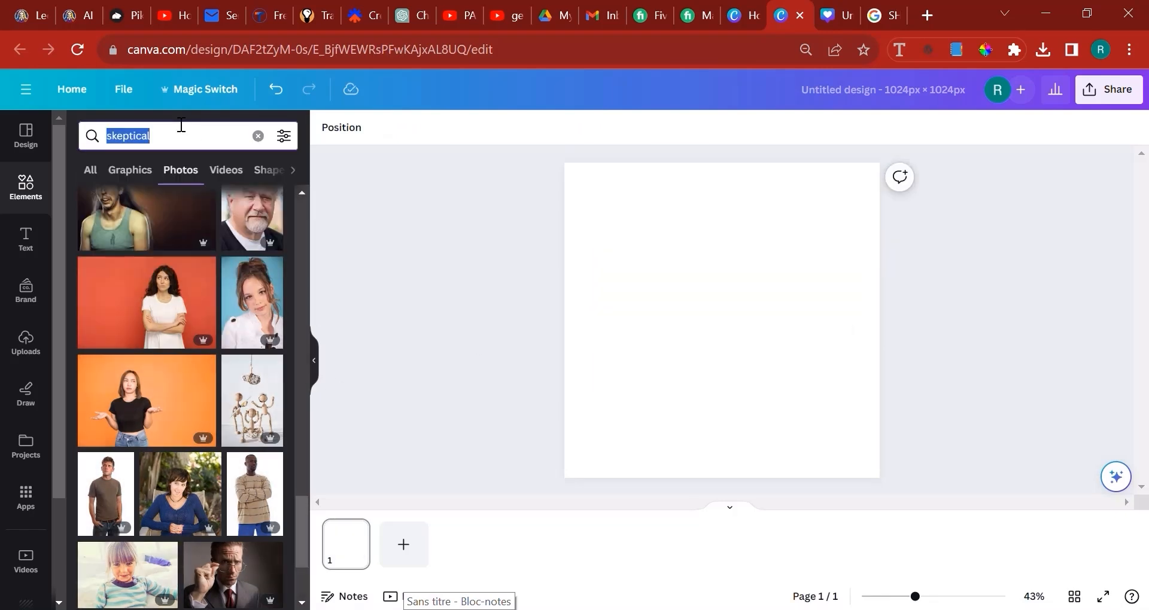
text(how)
key(Return)
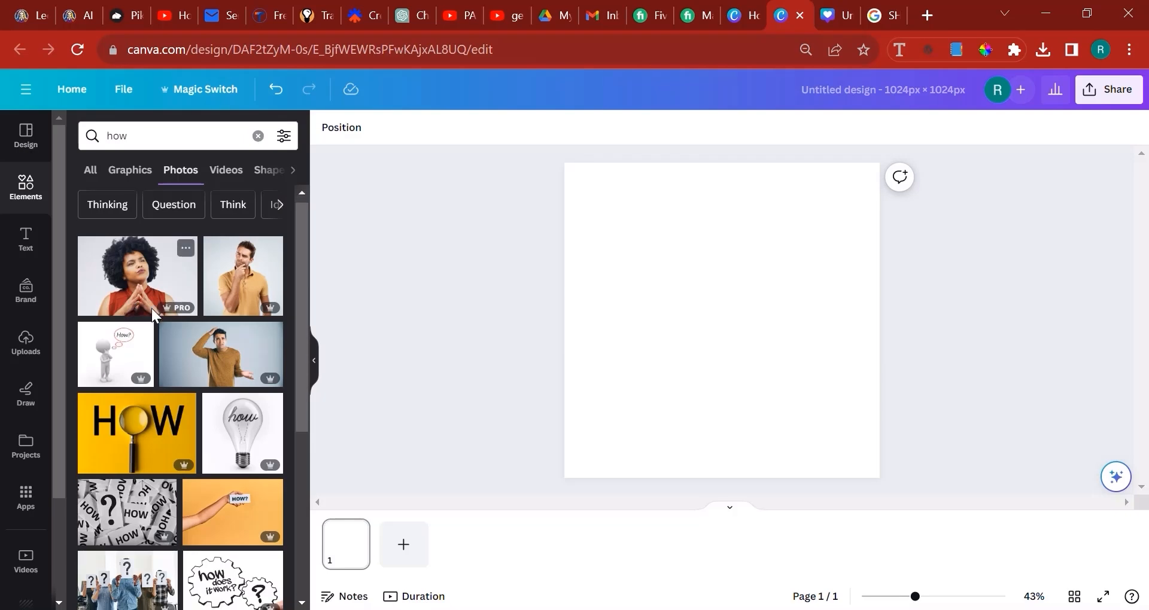
Add the photo of the man in the black turtleneck and swap it for the recommended man in glasses and grey sweater
scroll(153, 313, down, 9)
scroll(197, 329, down, 4)
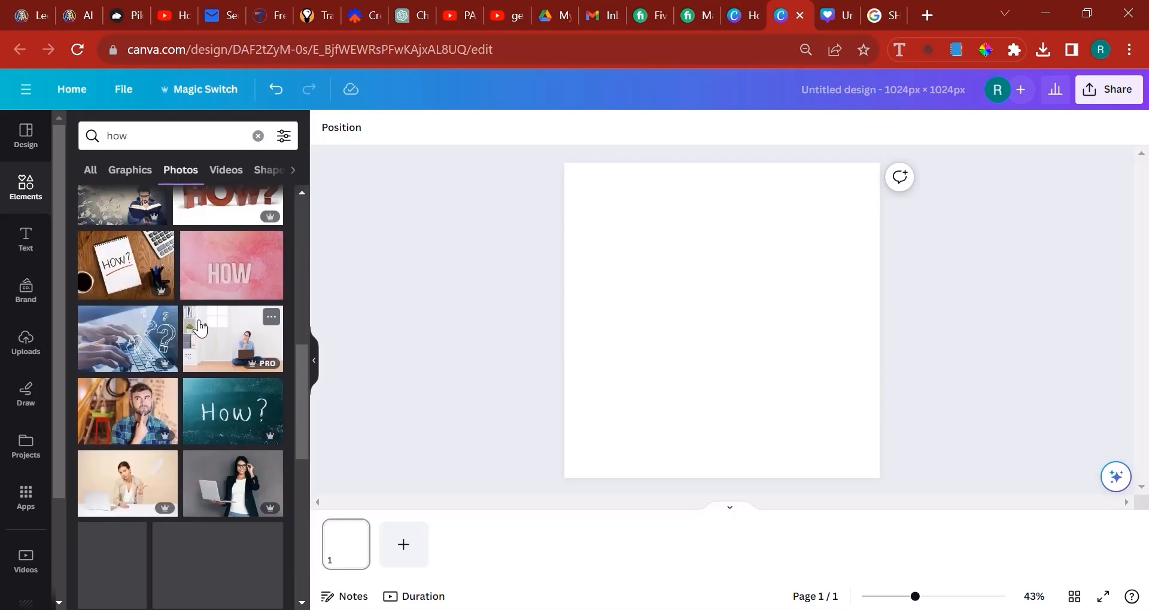
scroll(206, 326, down, 3)
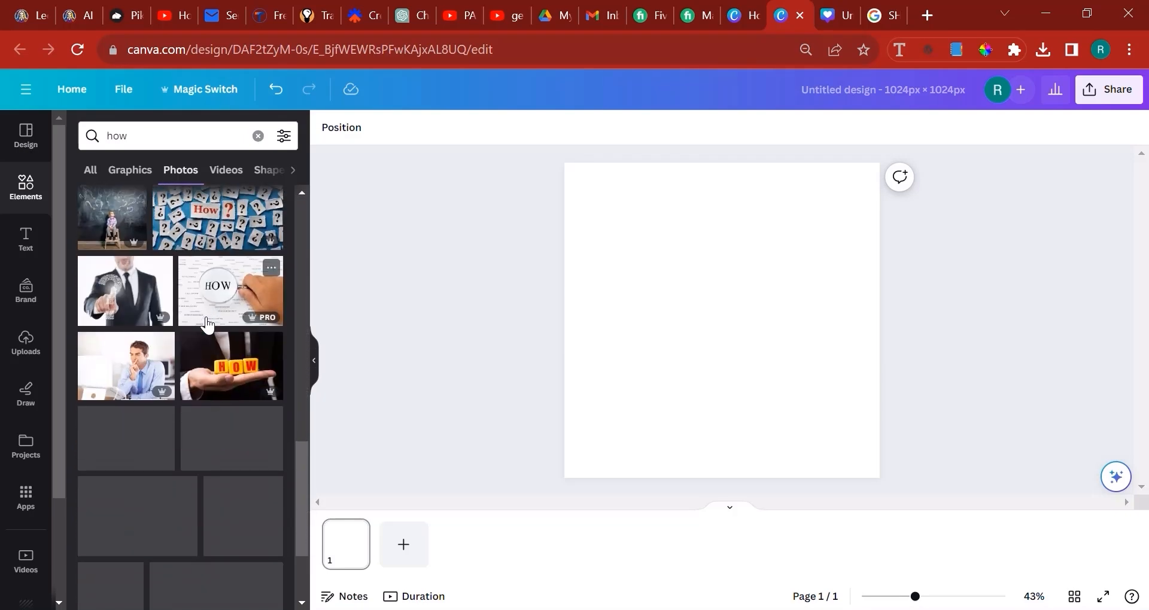
scroll(207, 325, down, 2)
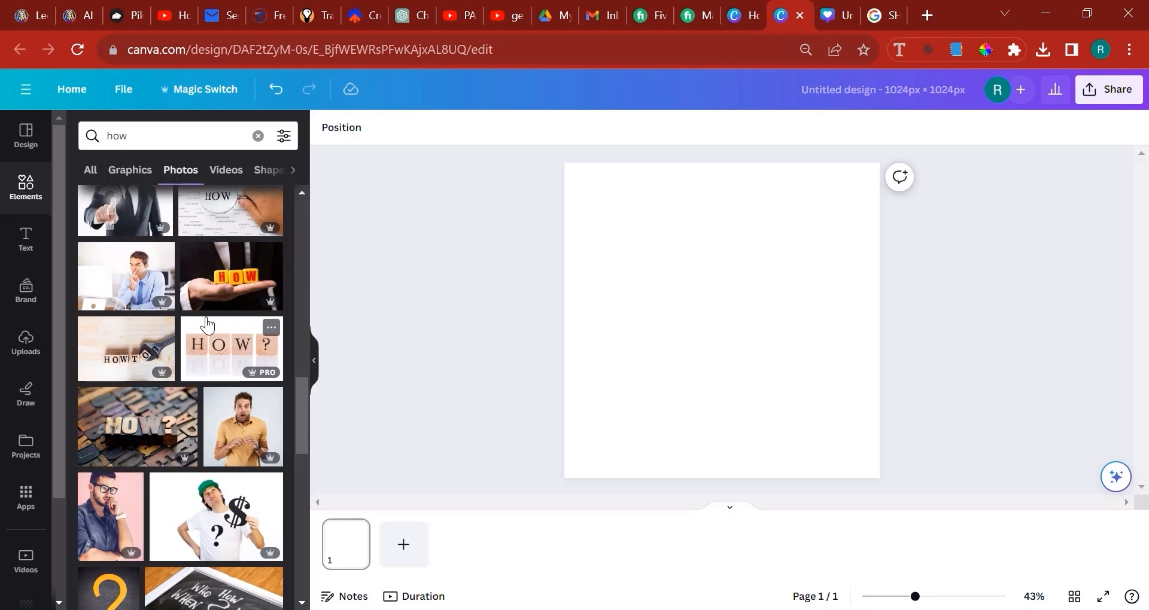
scroll(206, 325, down, 12)
drag(106, 350, 728, 341)
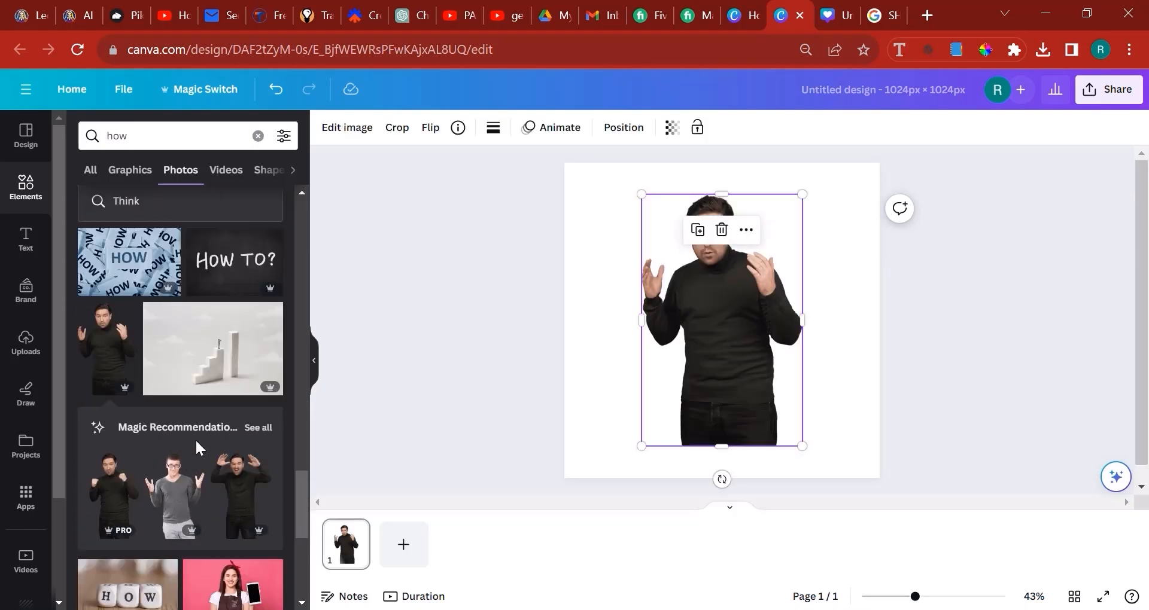
key(Delete)
click(187, 494)
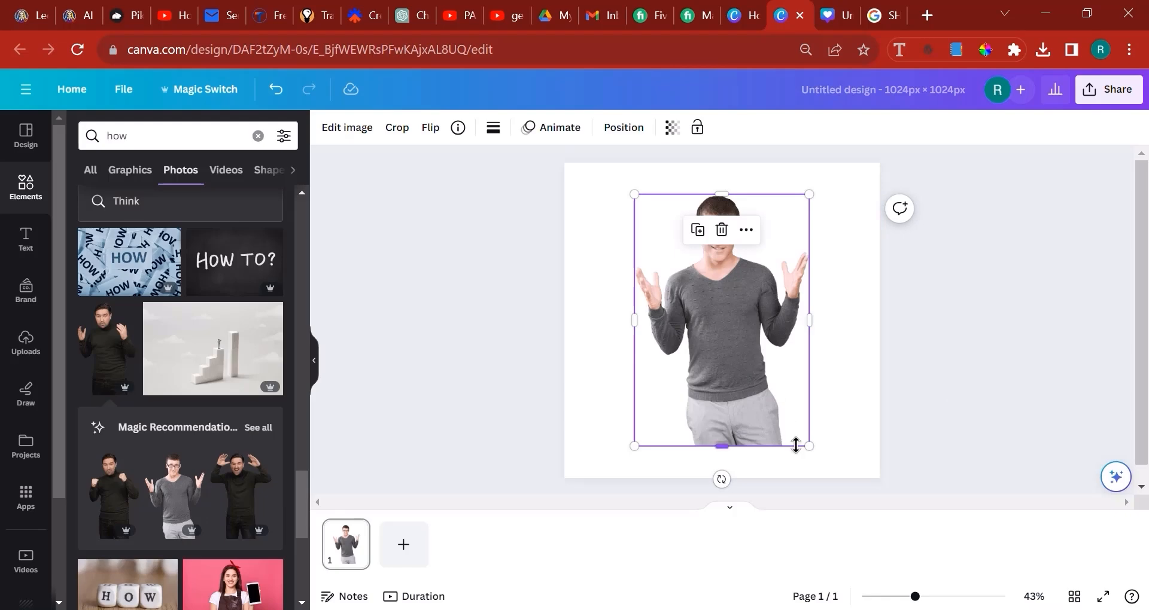
Enlarge the photo of the man in glasses and position it to span the page width, with his legs below the page edge
drag(946, 548, 981, 565)
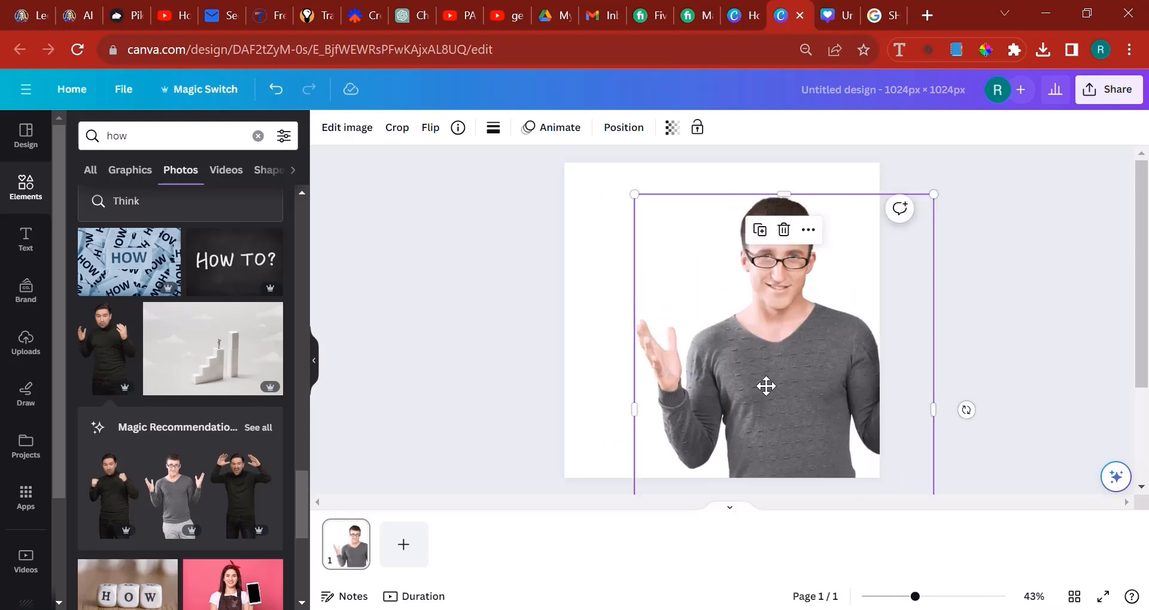
drag(765, 386, 731, 368)
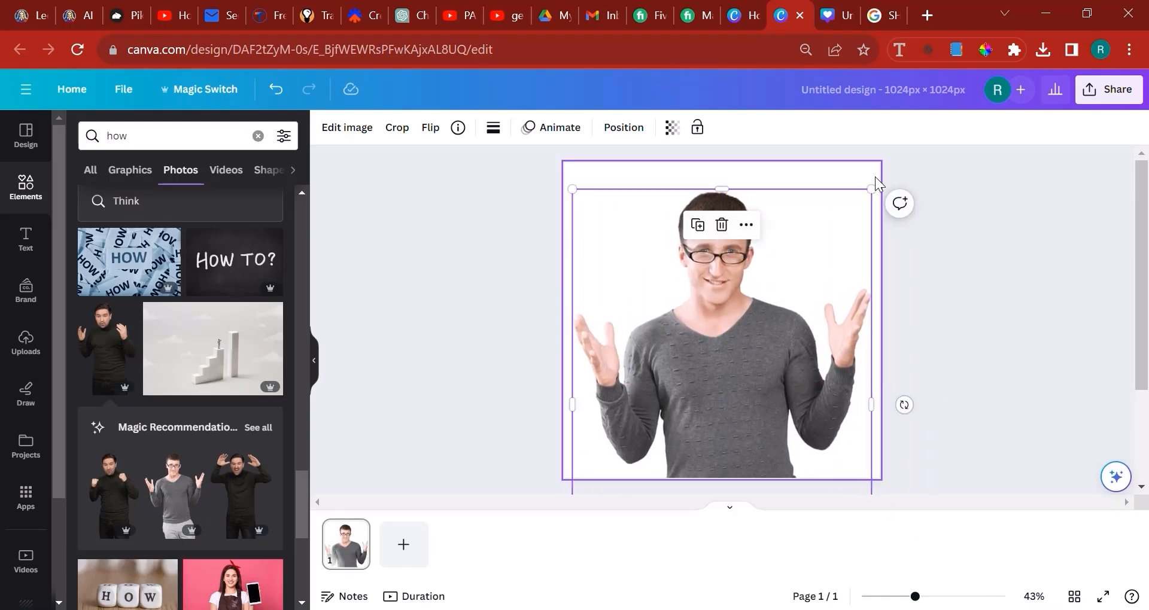
scroll(328, 419, down, 3)
scroll(207, 414, down, 6)
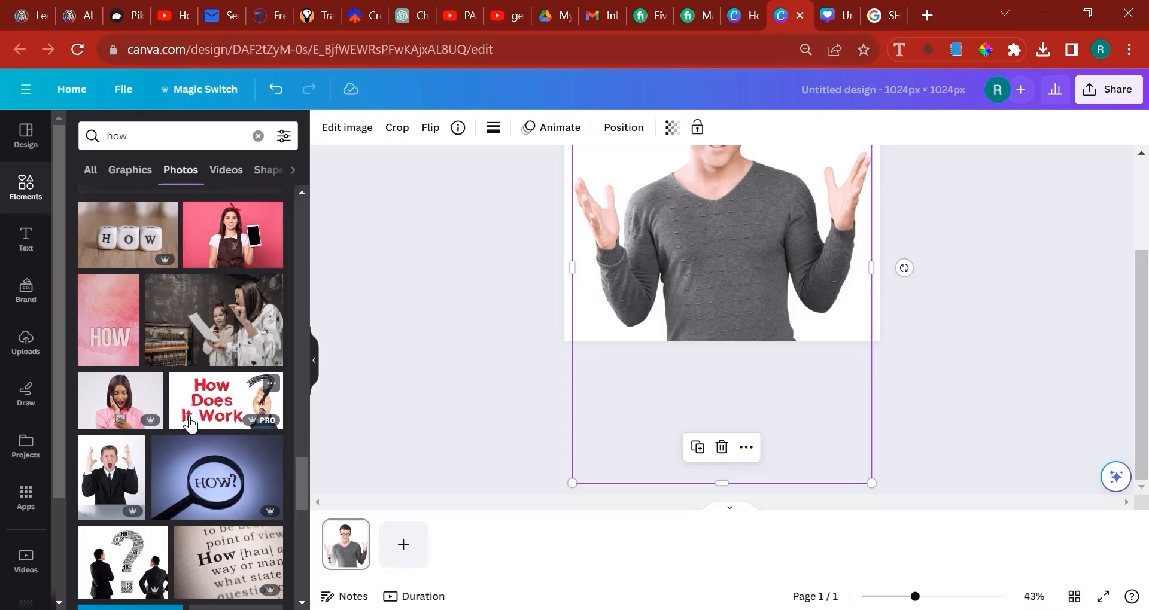
scroll(191, 424, down, 8)
scroll(958, 294, up, 3)
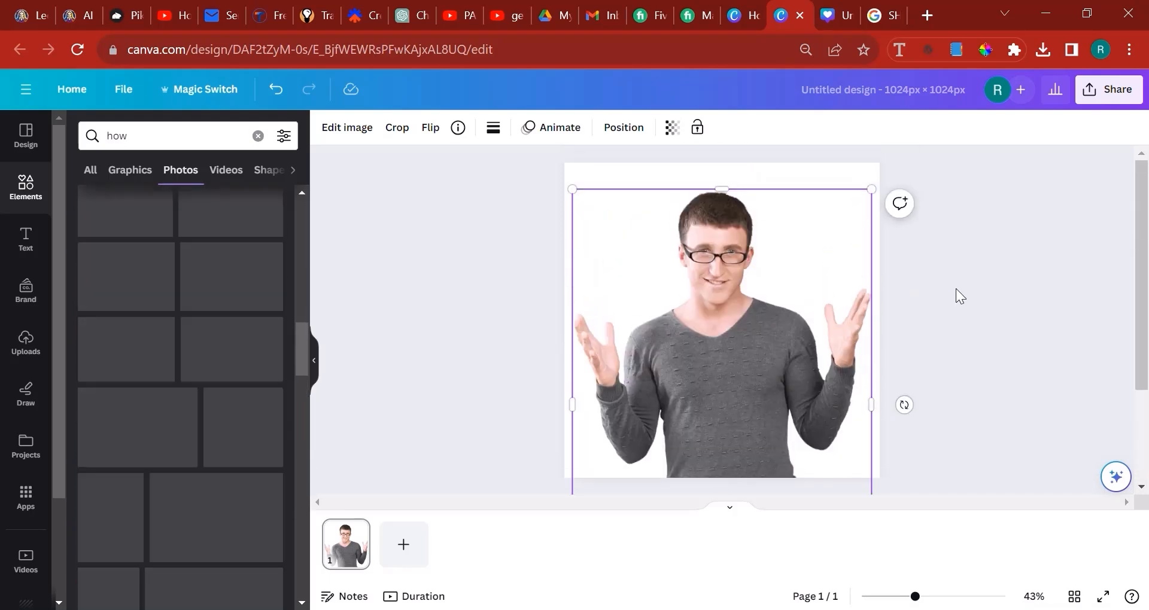
drag(871, 189, 885, 161)
drag(772, 310, 759, 325)
drag(880, 174, 872, 186)
drag(781, 275, 782, 263)
Set the photo's contrast to 15 and saturation to 21
click(362, 130)
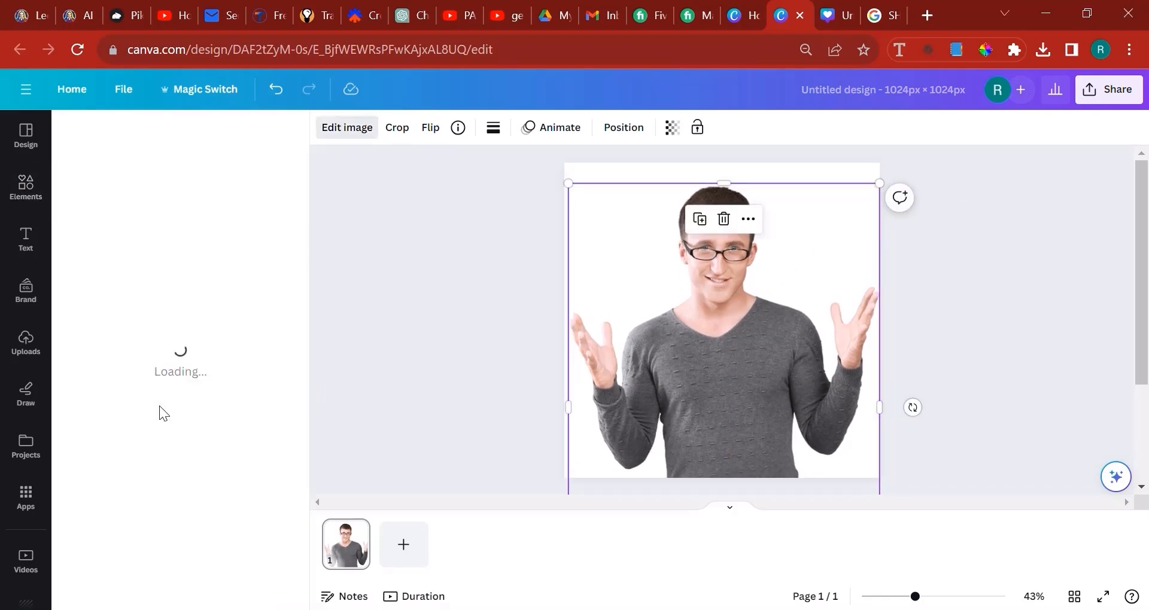
scroll(179, 383, down, 5)
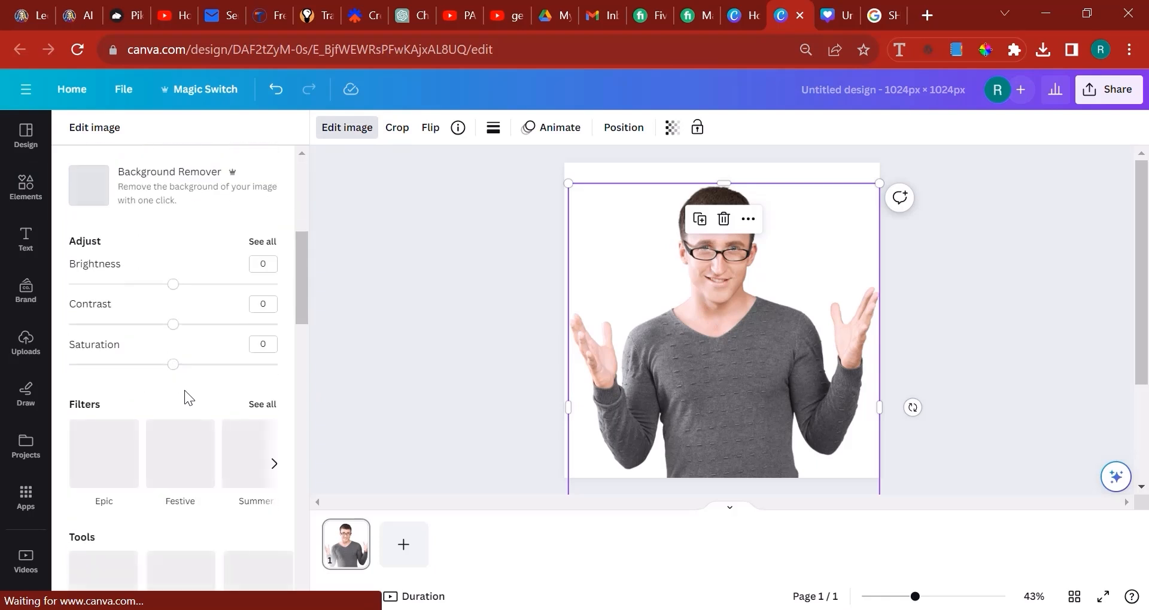
click(202, 324)
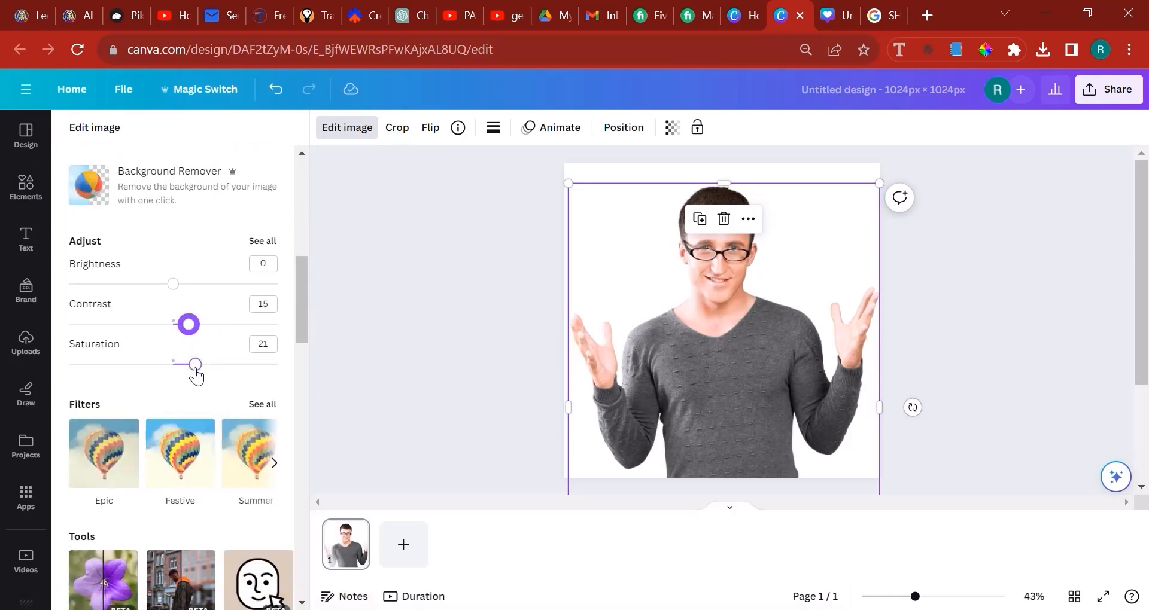
Set the photo's clarity to 40 and vibrance to 7 in the full list of adjustments
click(264, 241)
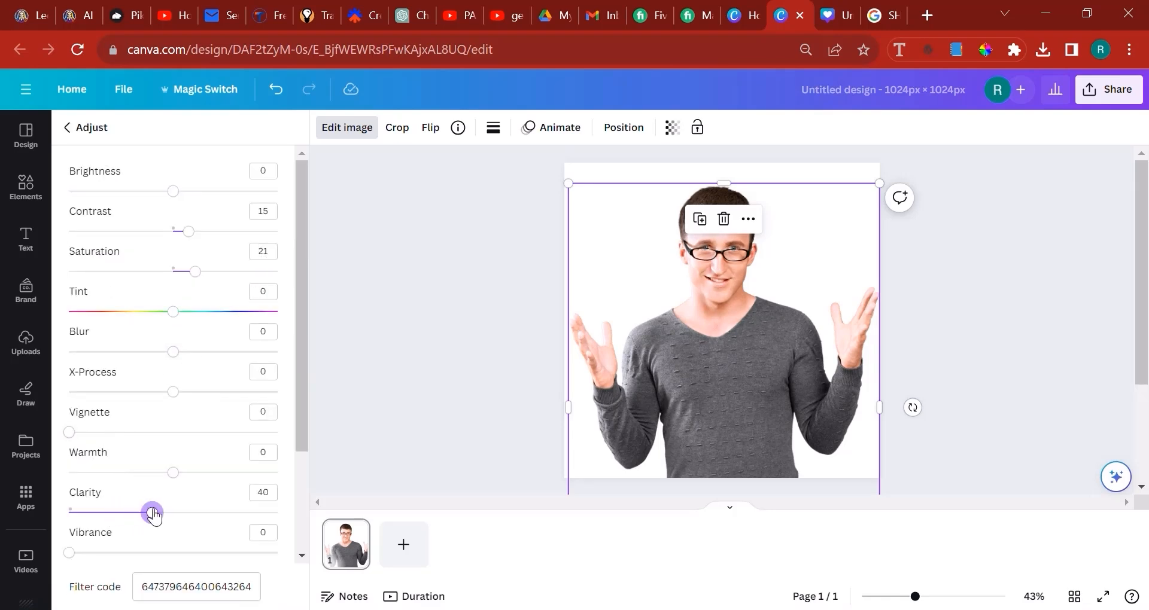
scroll(140, 520, down, 2)
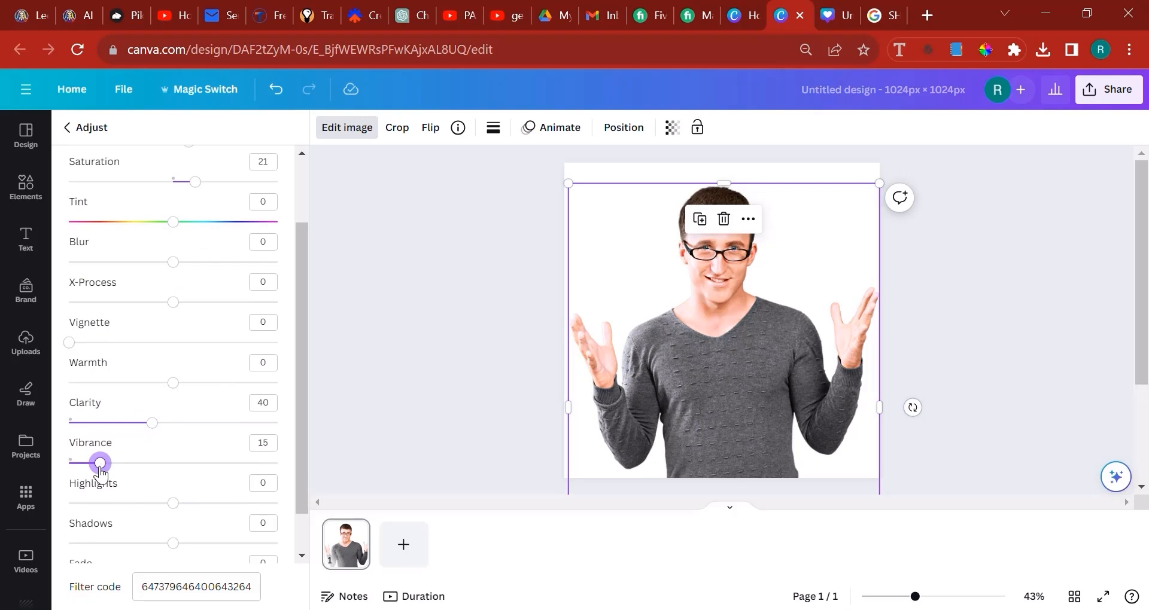
scroll(160, 498, down, 1)
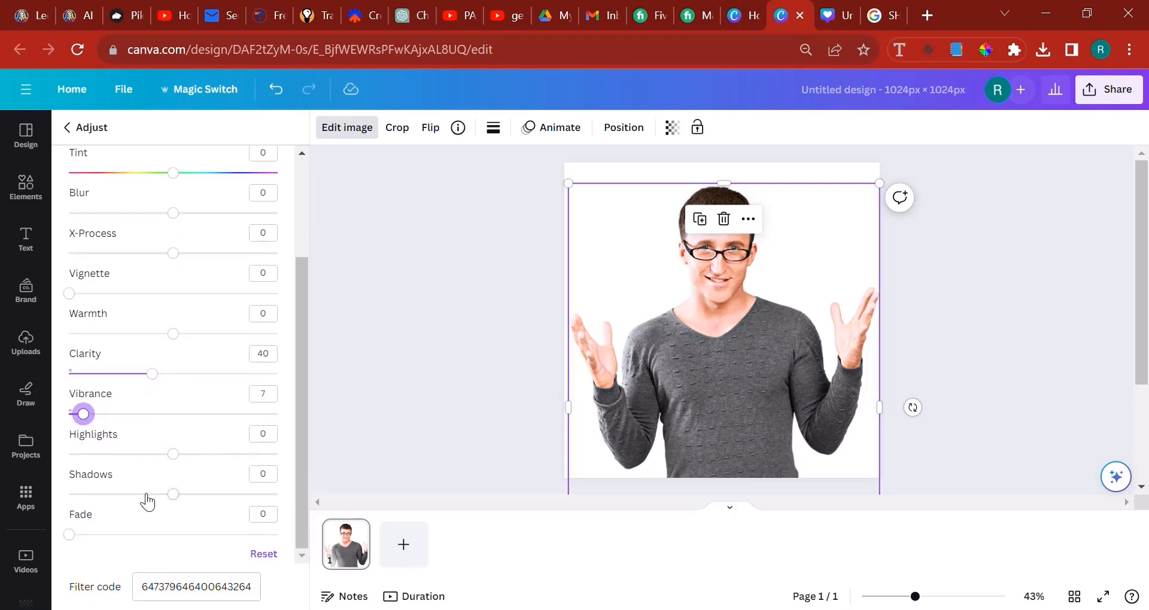
Set the photo's shadows to -58, contrast to 26, saturation to 31 and brightness to -6
drag(130, 503, 115, 501)
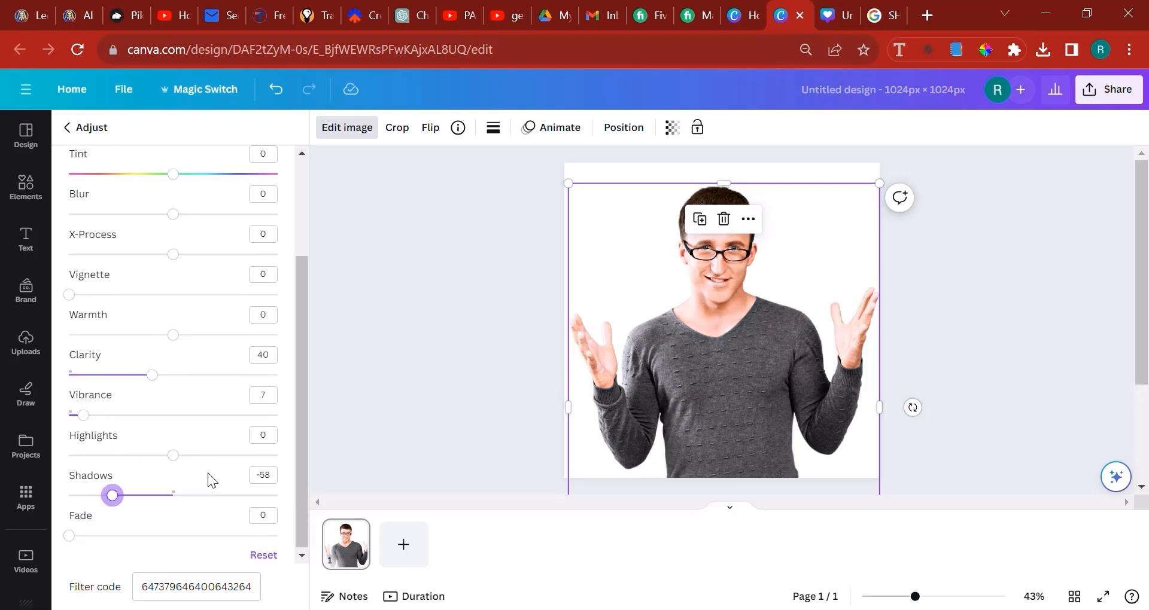
scroll(225, 443, up, 3)
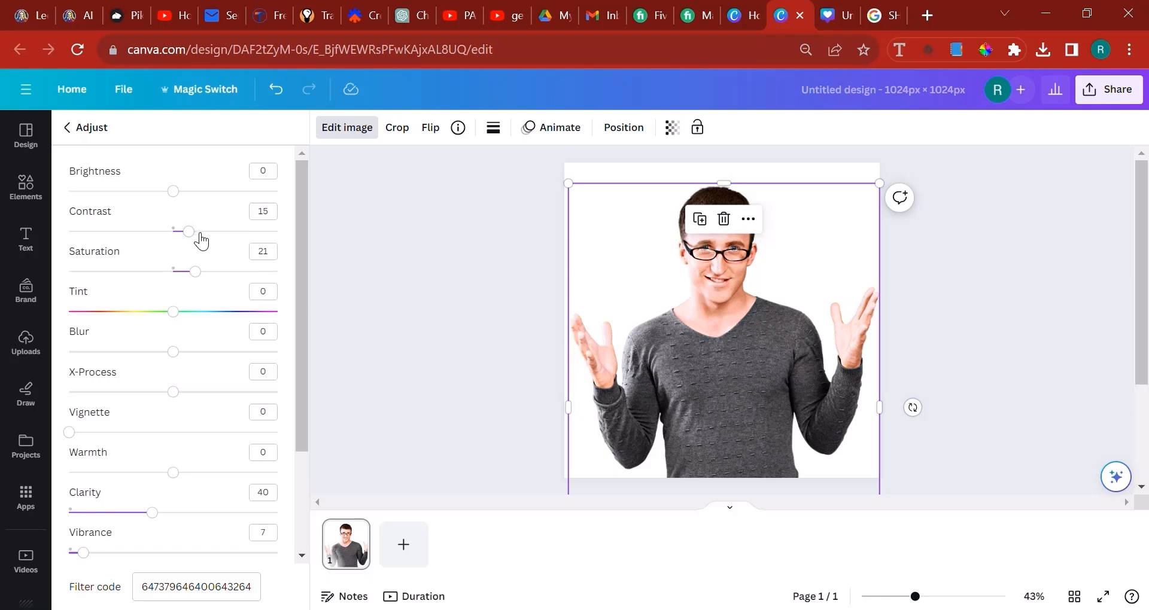
click(205, 275)
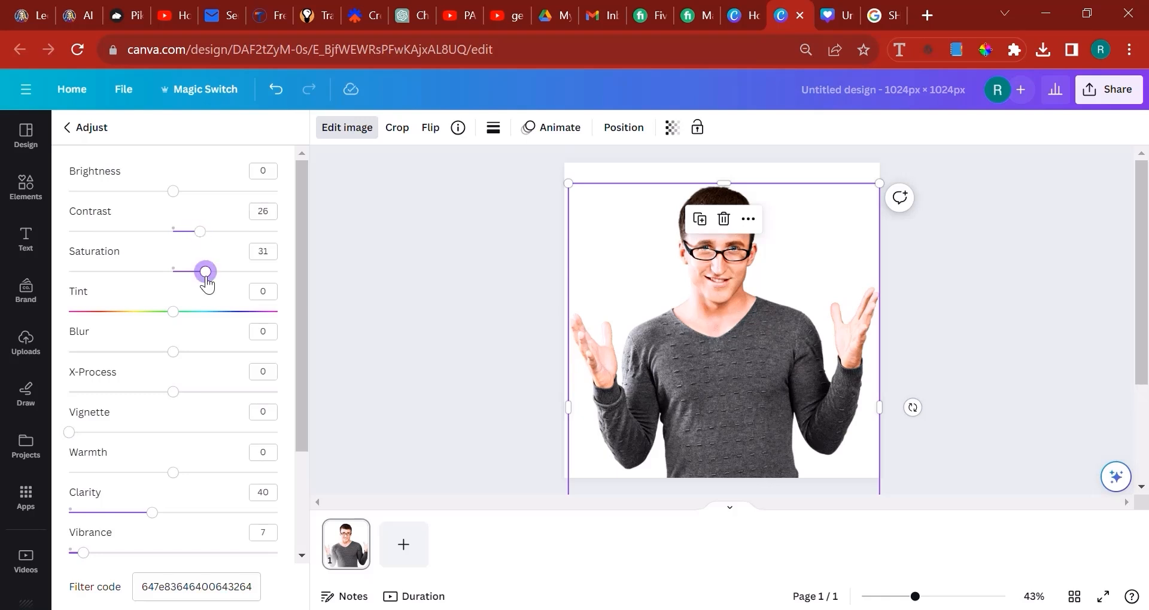
click(184, 193)
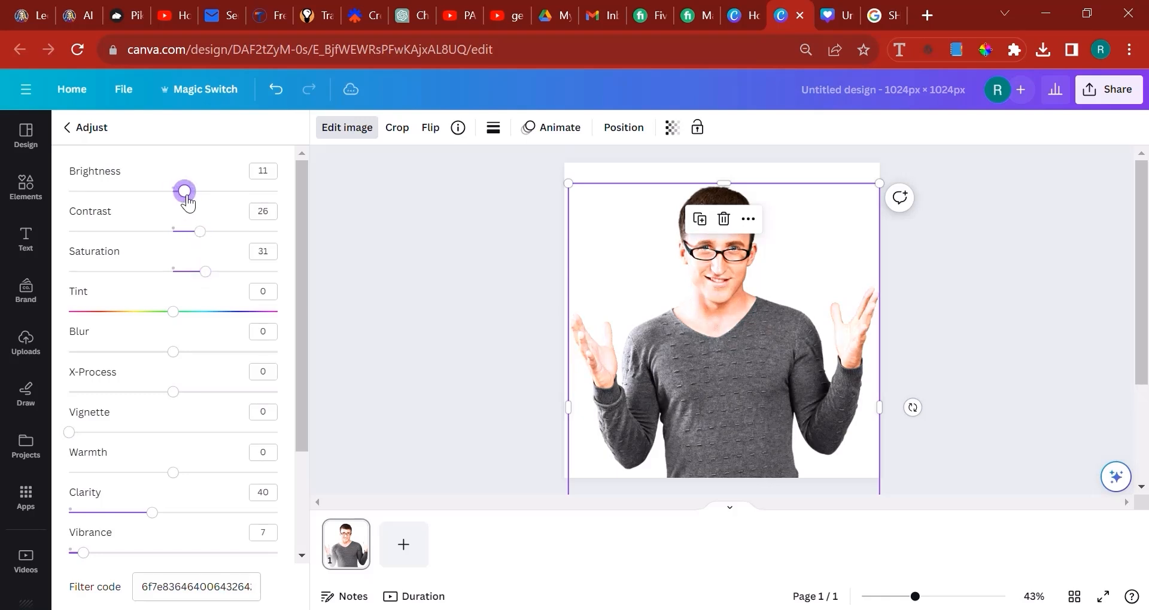
drag(165, 204, 169, 204)
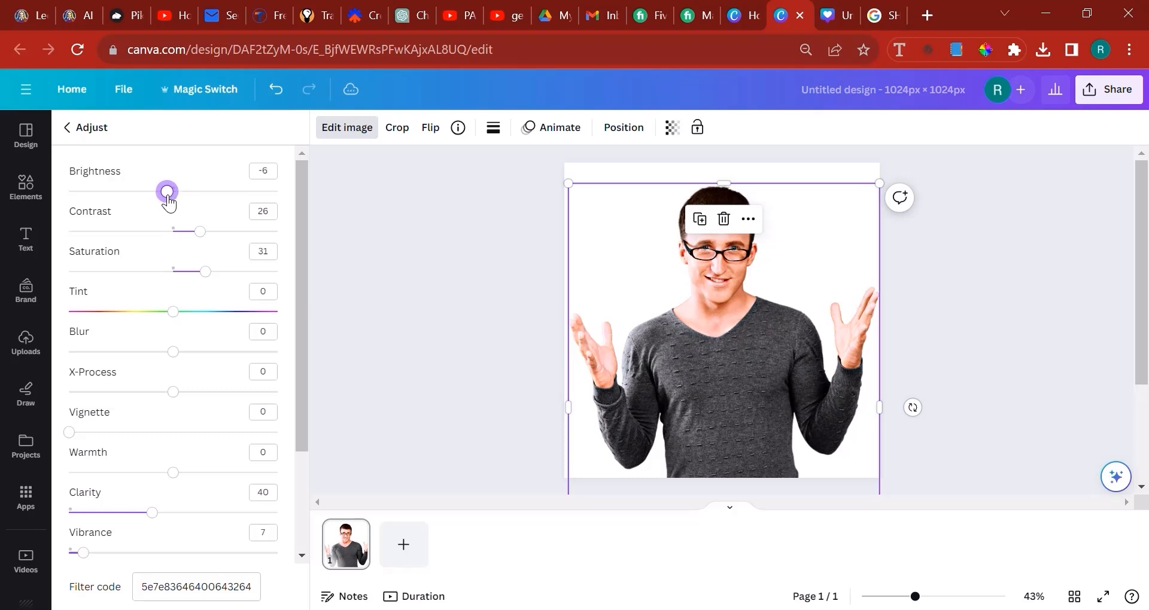
click(1028, 278)
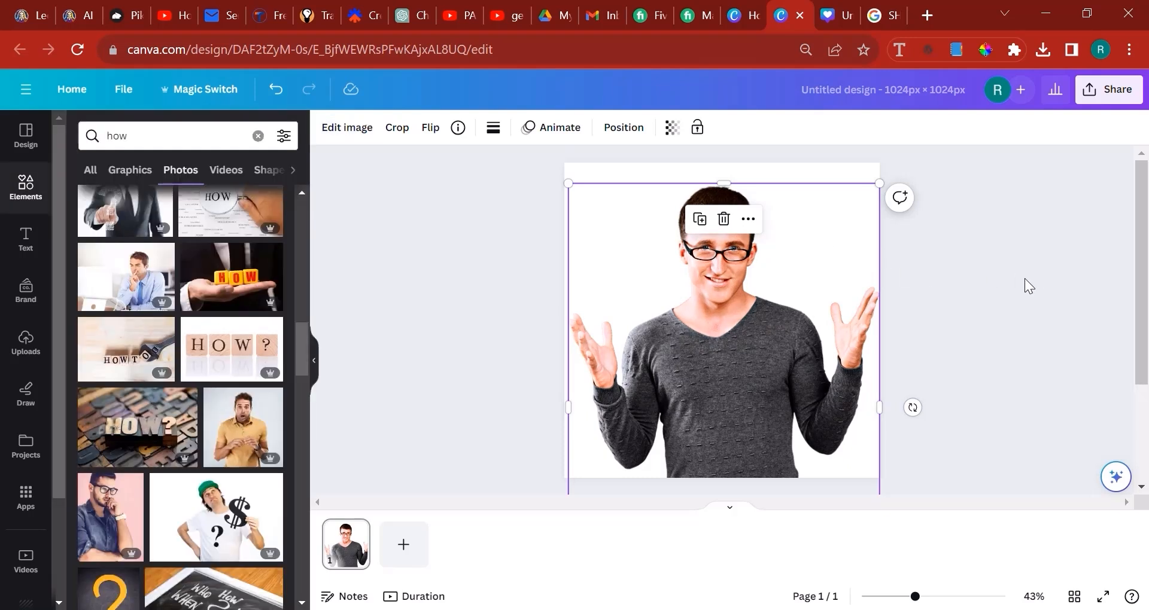
Download the finished 1024 × 1024 px design of the man in glasses as a PNG
click(1109, 89)
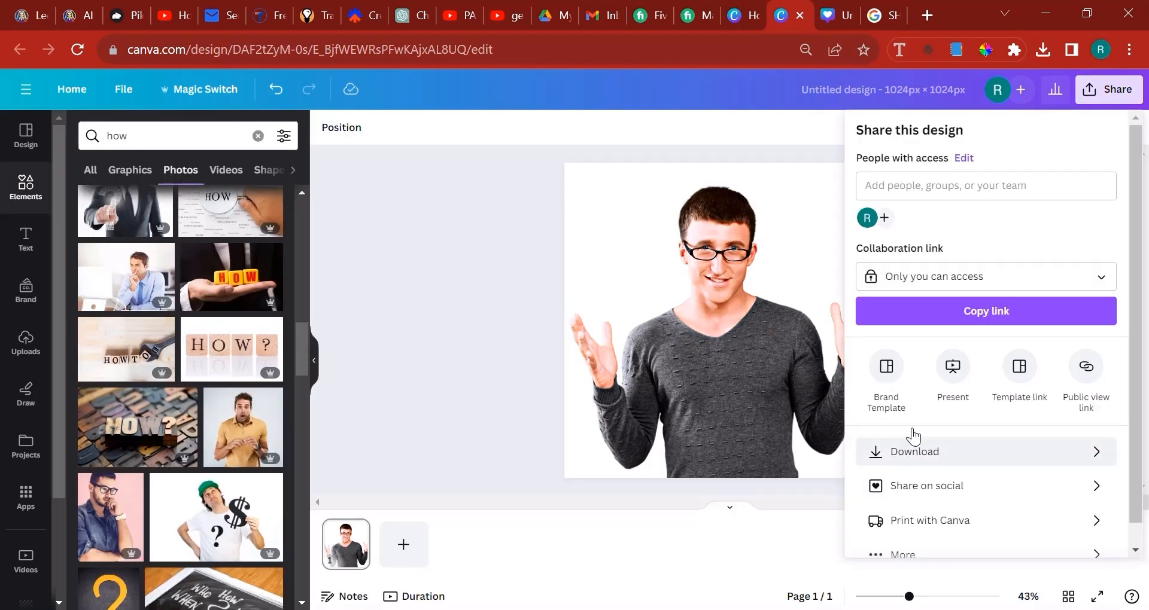
click(915, 450)
click(940, 276)
click(961, 360)
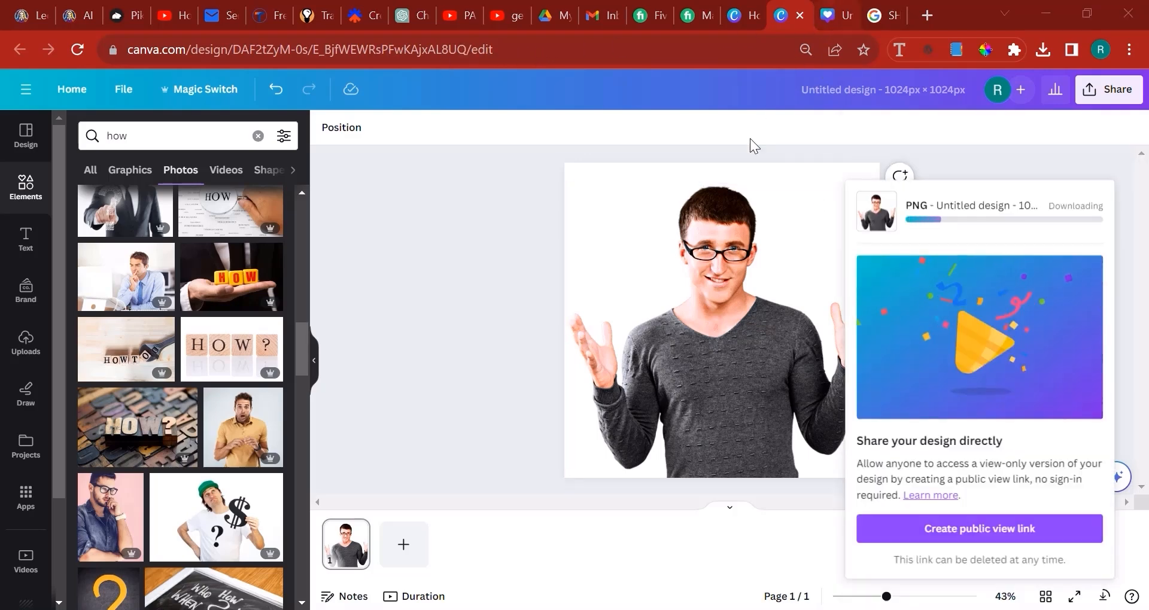
Switch to the blank YouTube thumbnail design and rename it "how to make 10k per month - youtube thumbnail"
key(ctrl+Tab)
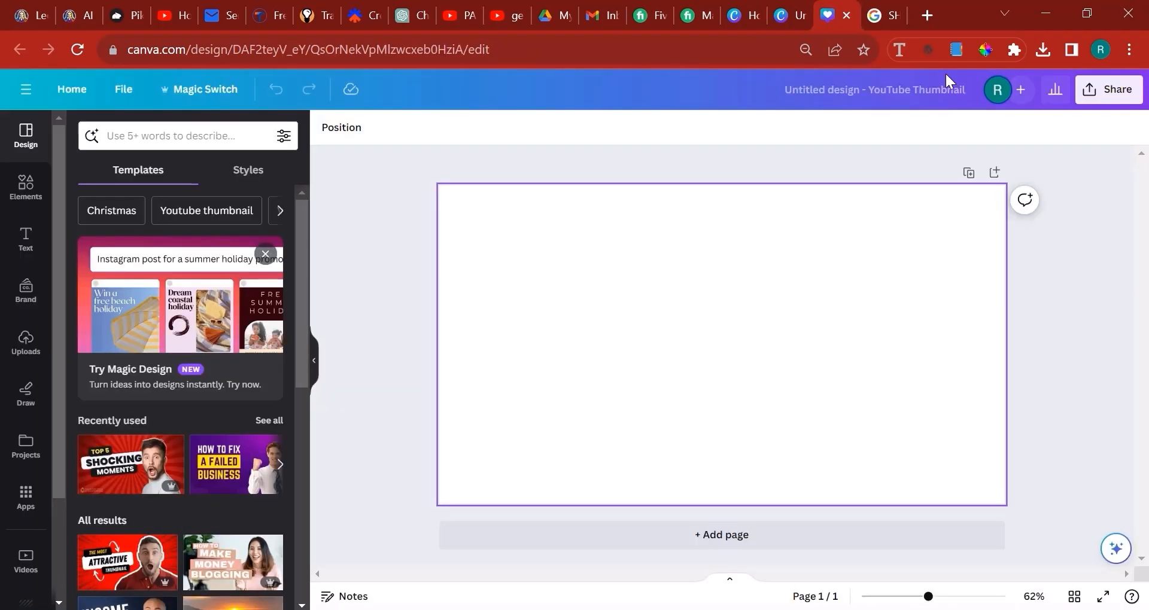
click(922, 79)
text(hwo t)
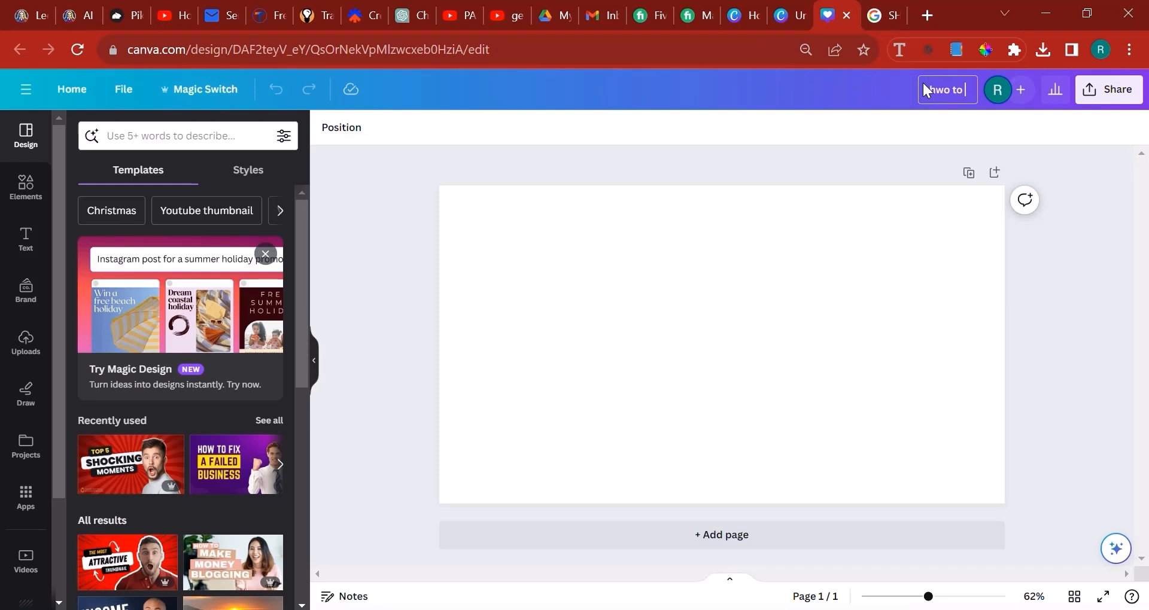
text(o)
key(BackSpace)
key(BackSpace)
text(ow to make 10k per month)
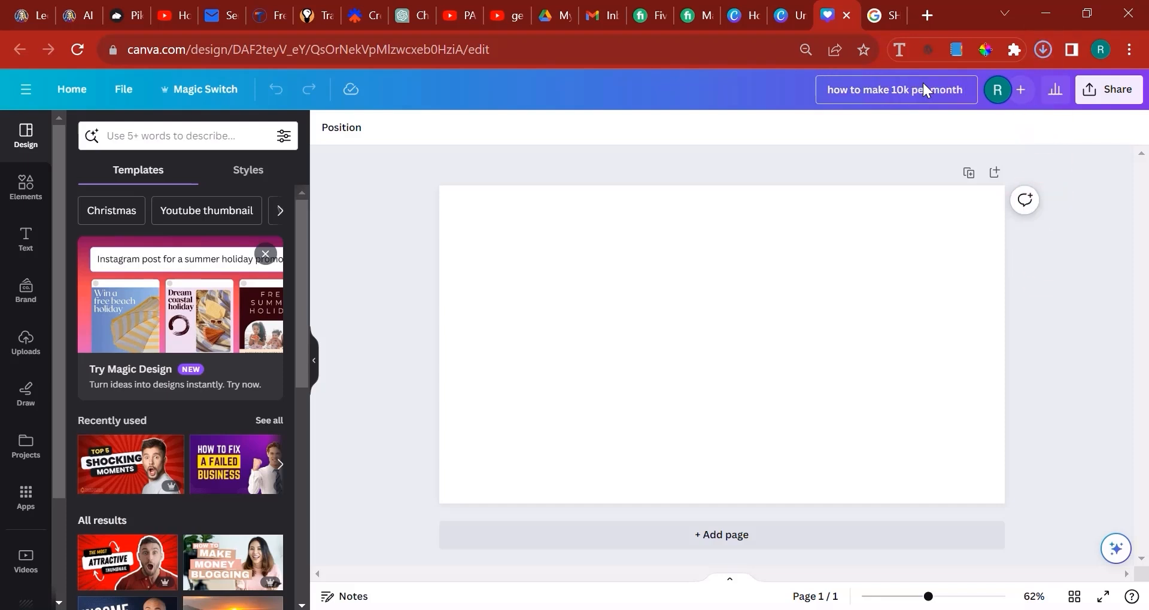
text( - youtube)
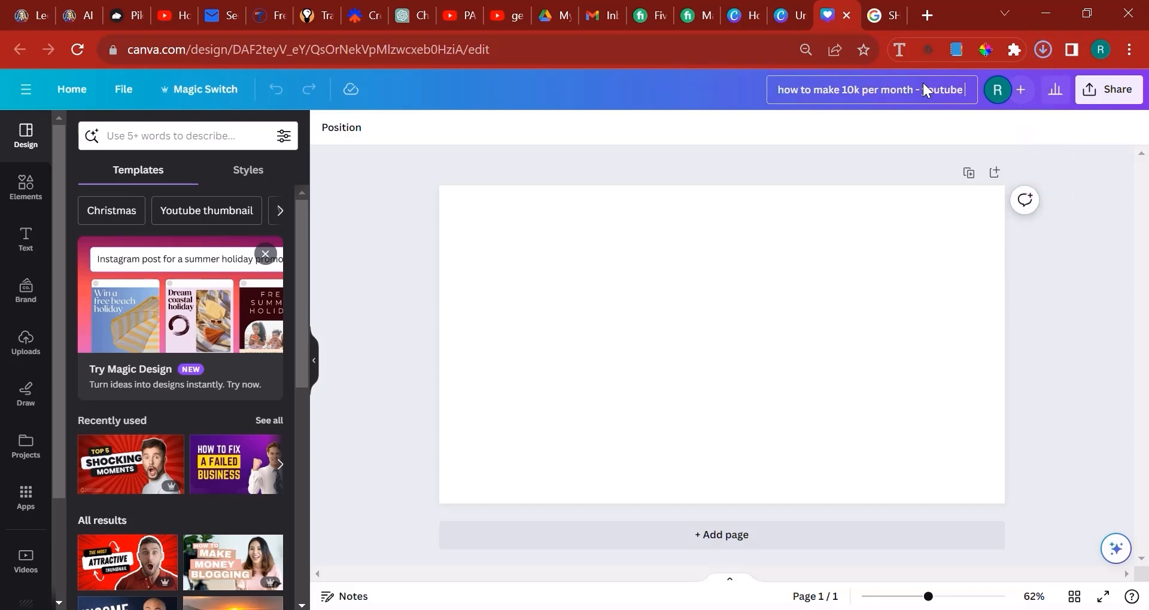
text( thumbnail)
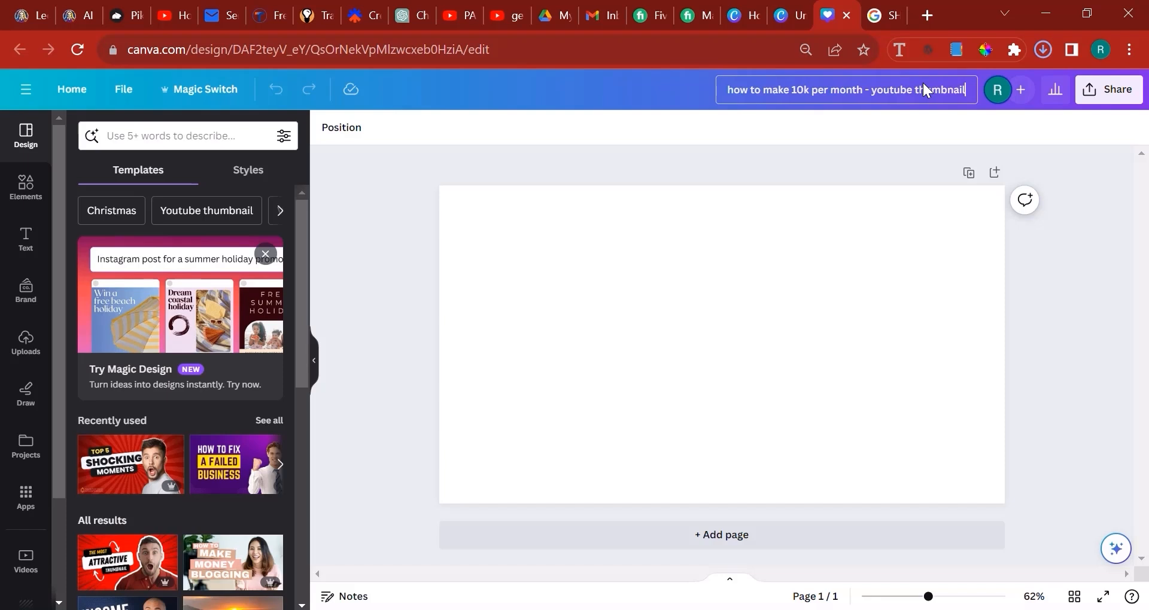
Search the elements library for "growth" and restrict the results to photos
click(24, 187)
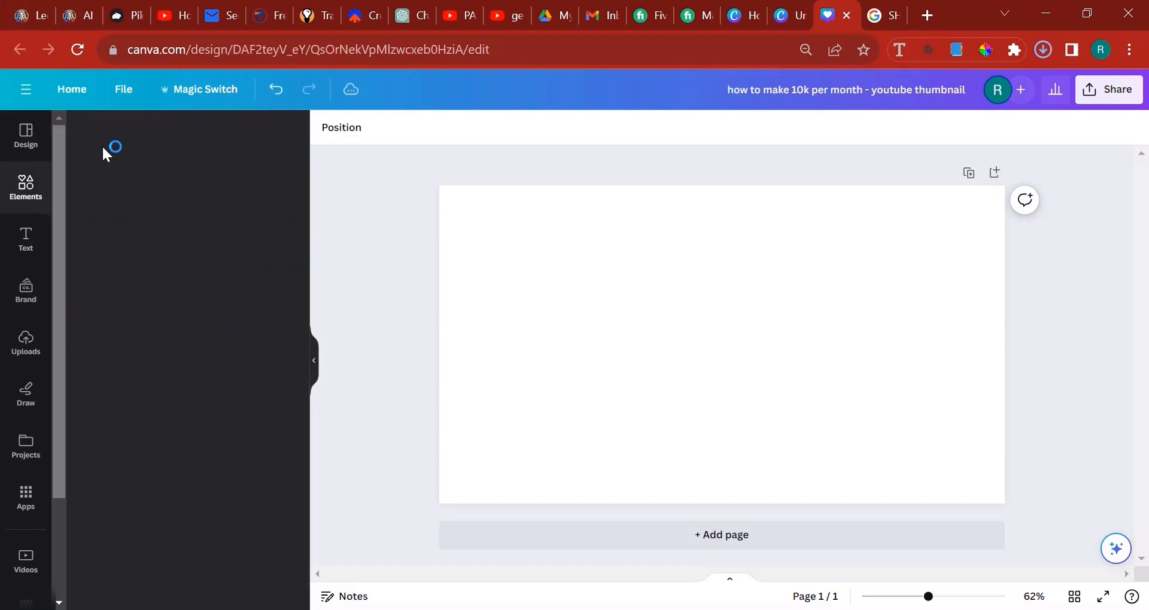
click(165, 135)
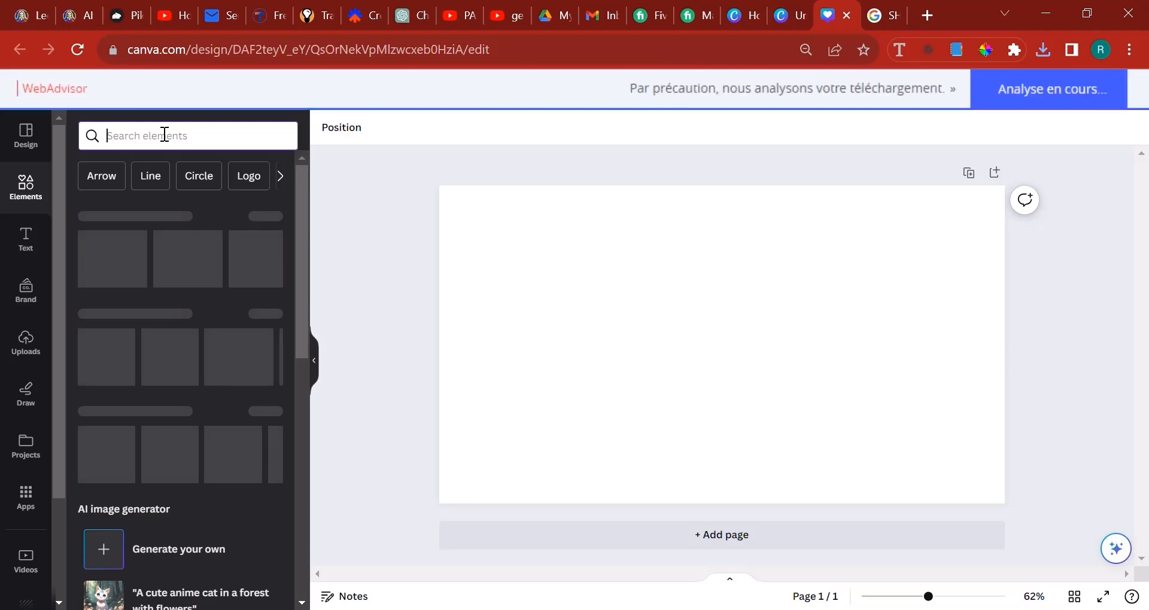
text(grw)
key(BackSpace)
text(owth)
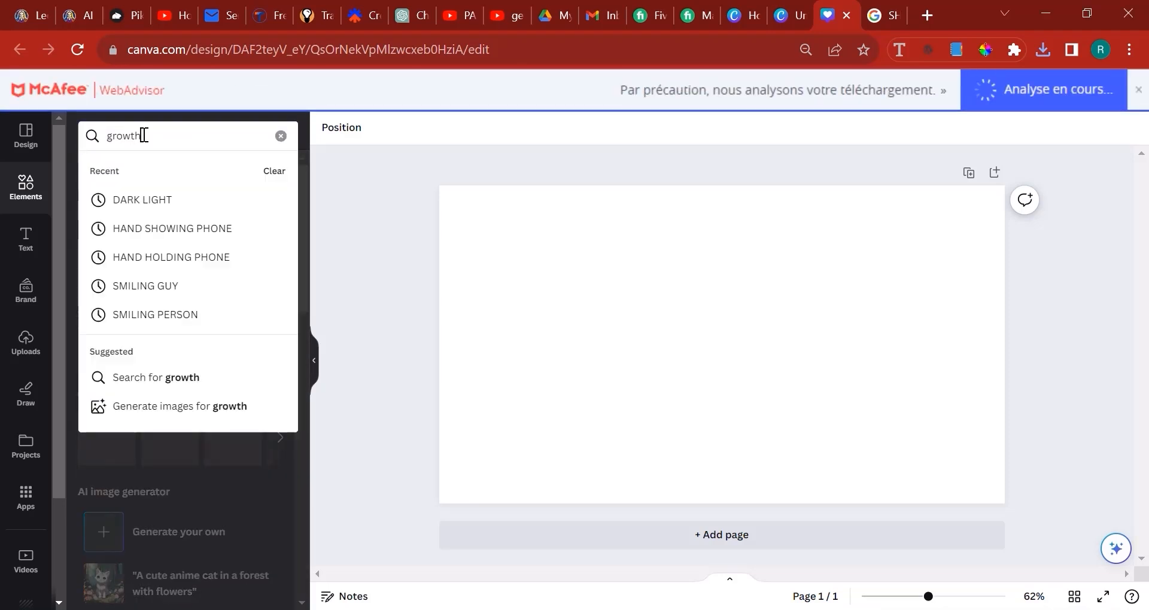
key(Return)
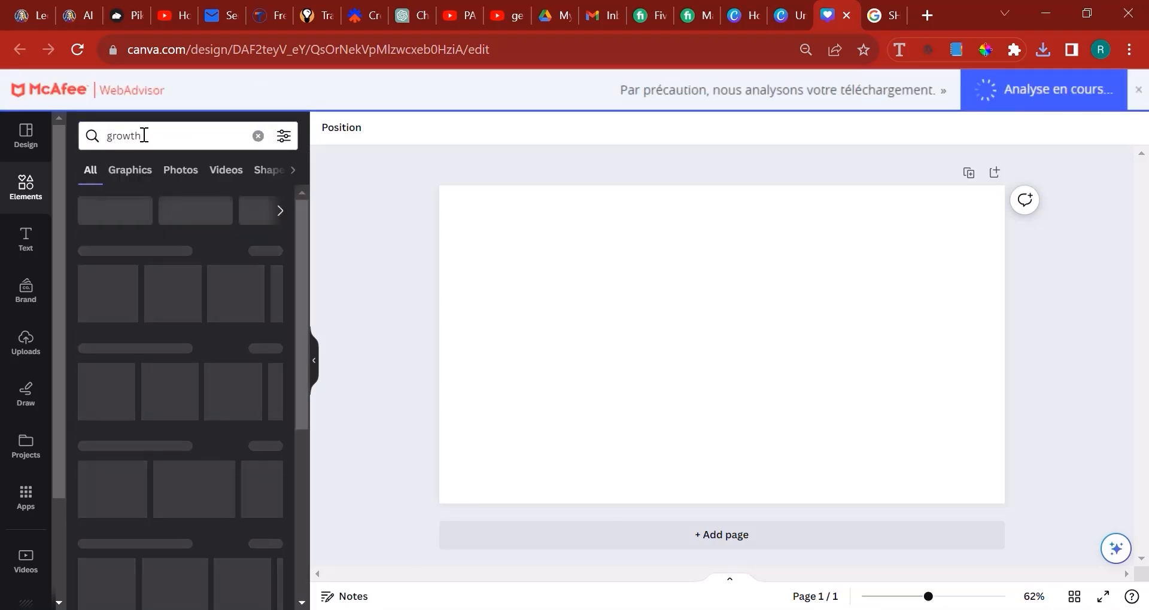
click(181, 173)
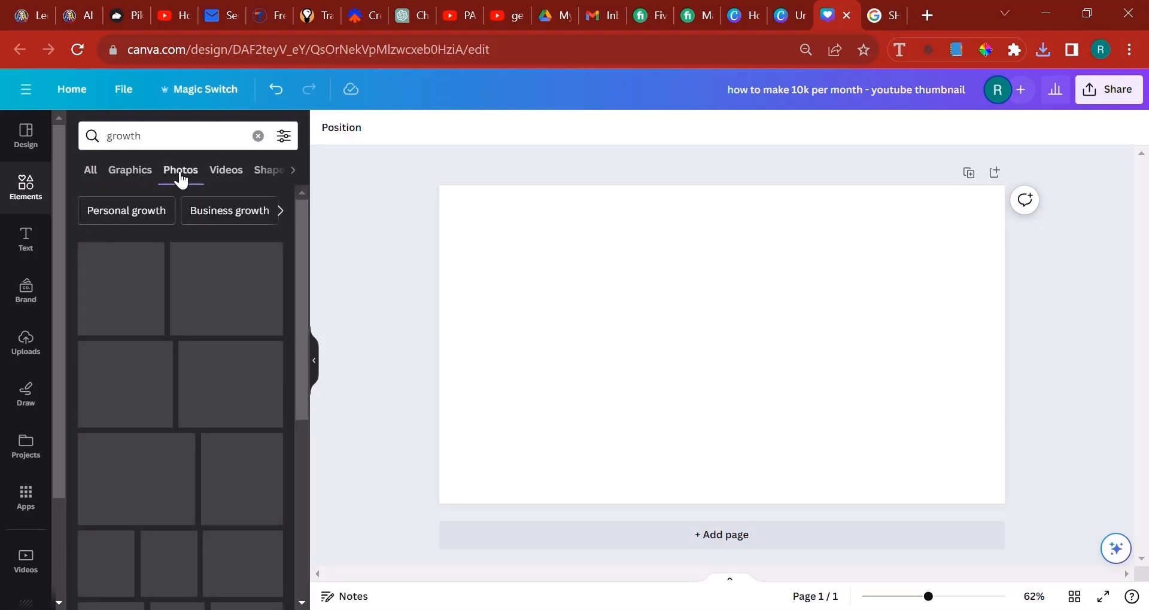
Browse the growth photos and videos for an image suited to the thumbnail
scroll(138, 275, down, 5)
scroll(138, 275, down, 5)
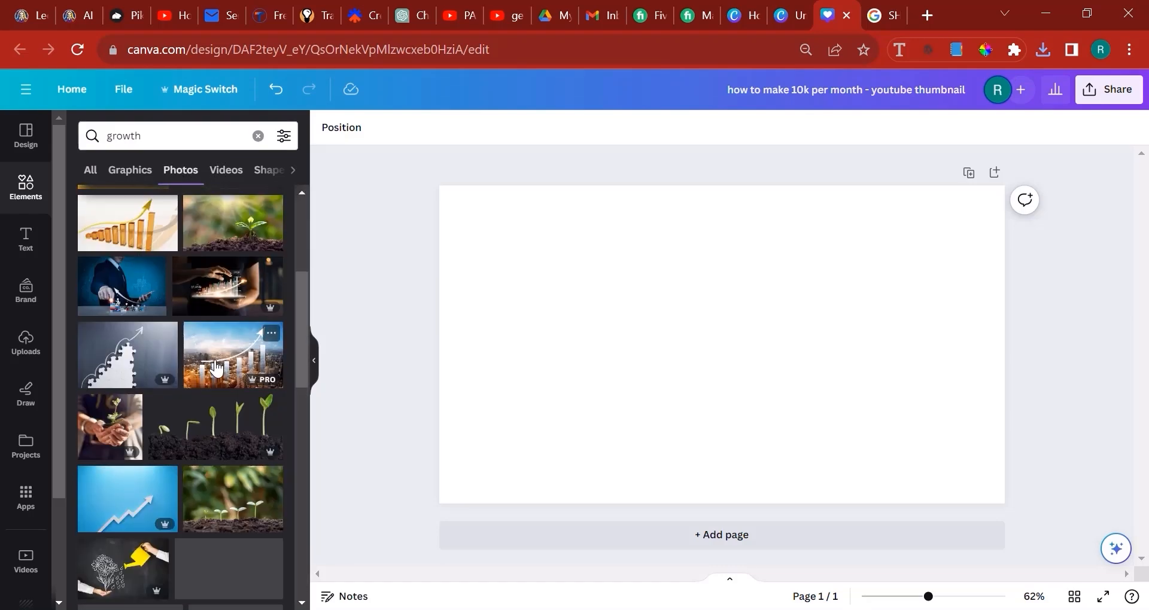
scroll(217, 428, down, 10)
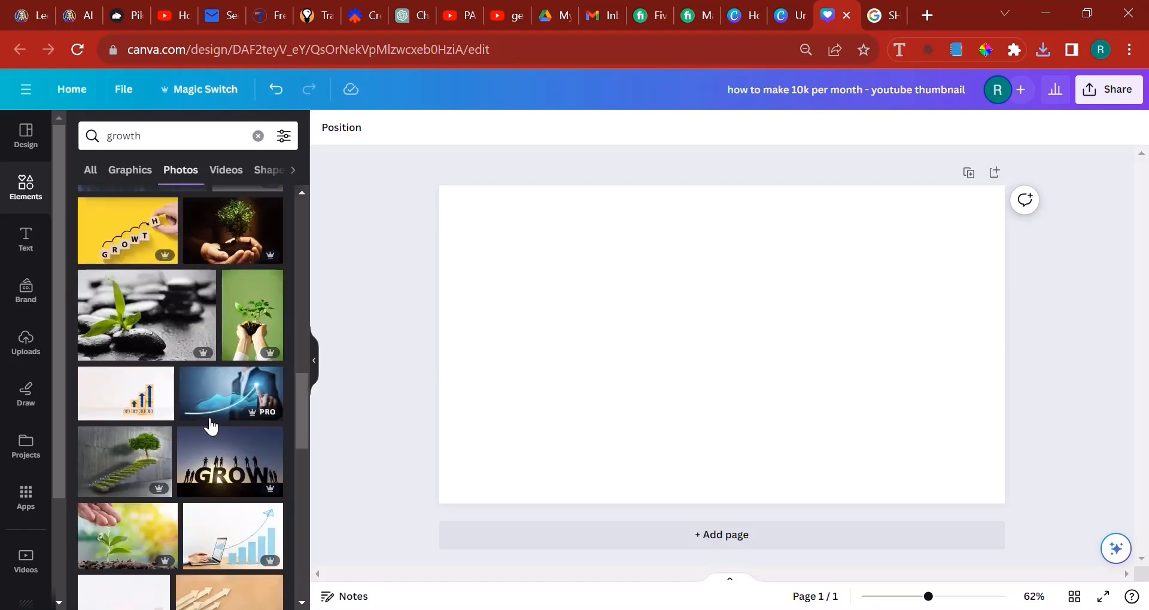
scroll(213, 419, down, 10)
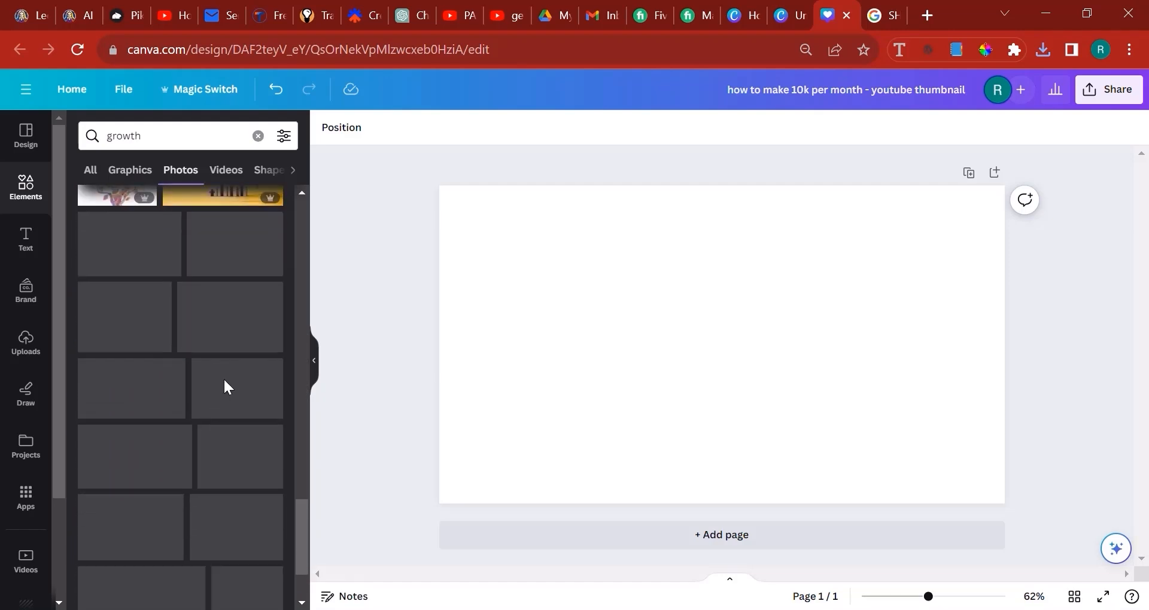
scroll(232, 380, down, 3)
scroll(230, 371, down, 10)
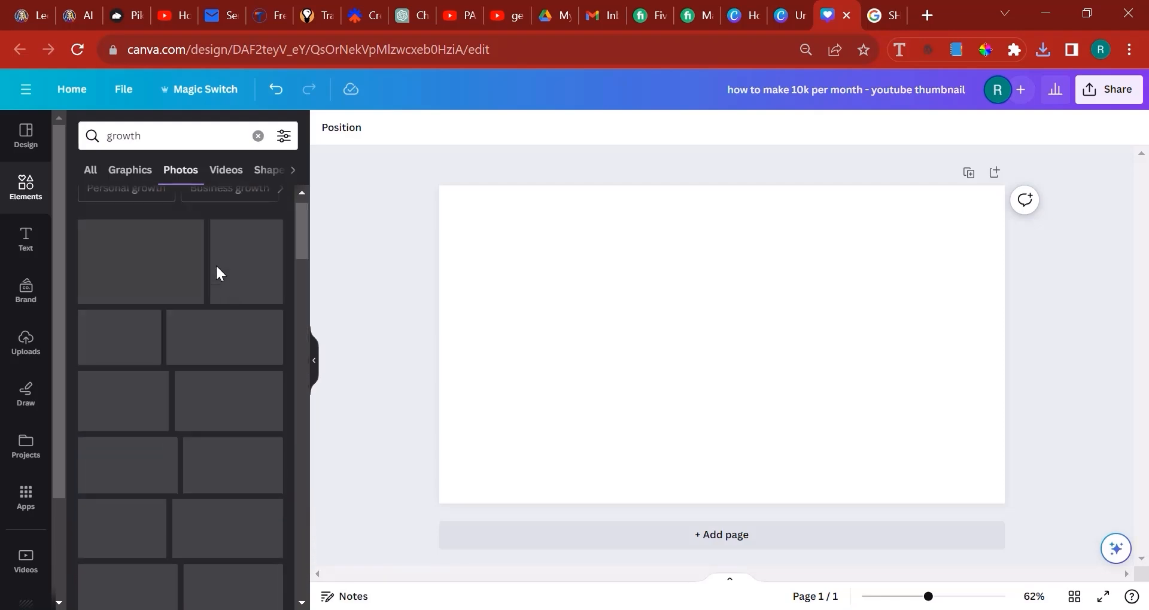
click(225, 173)
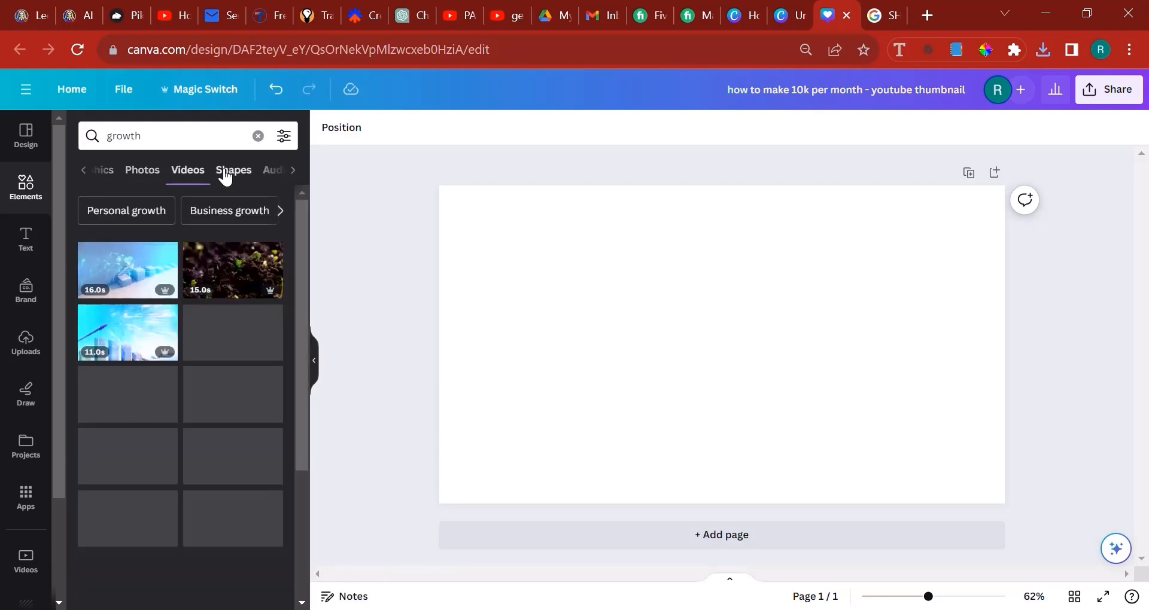
scroll(179, 359, down, 2)
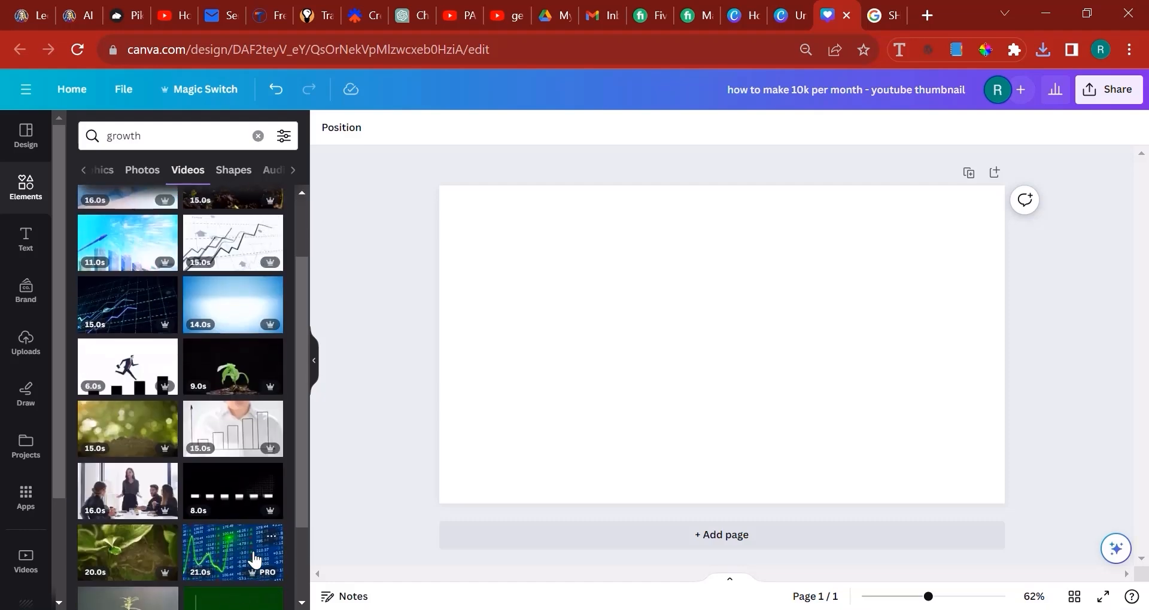
scroll(261, 547, down, 2)
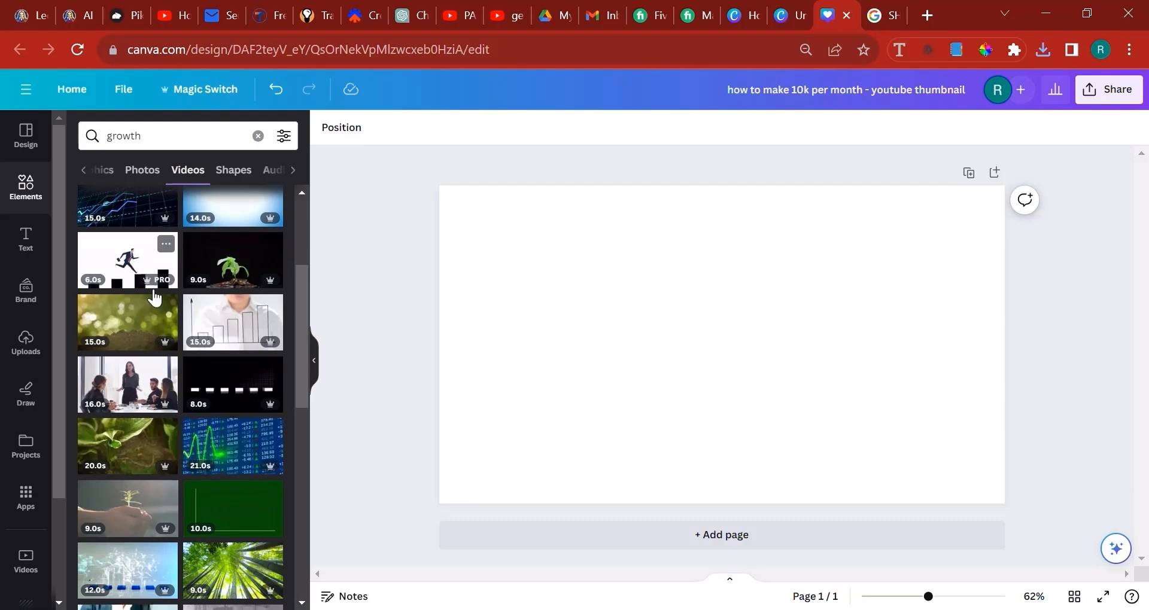
scroll(144, 269, up, 4)
click(134, 172)
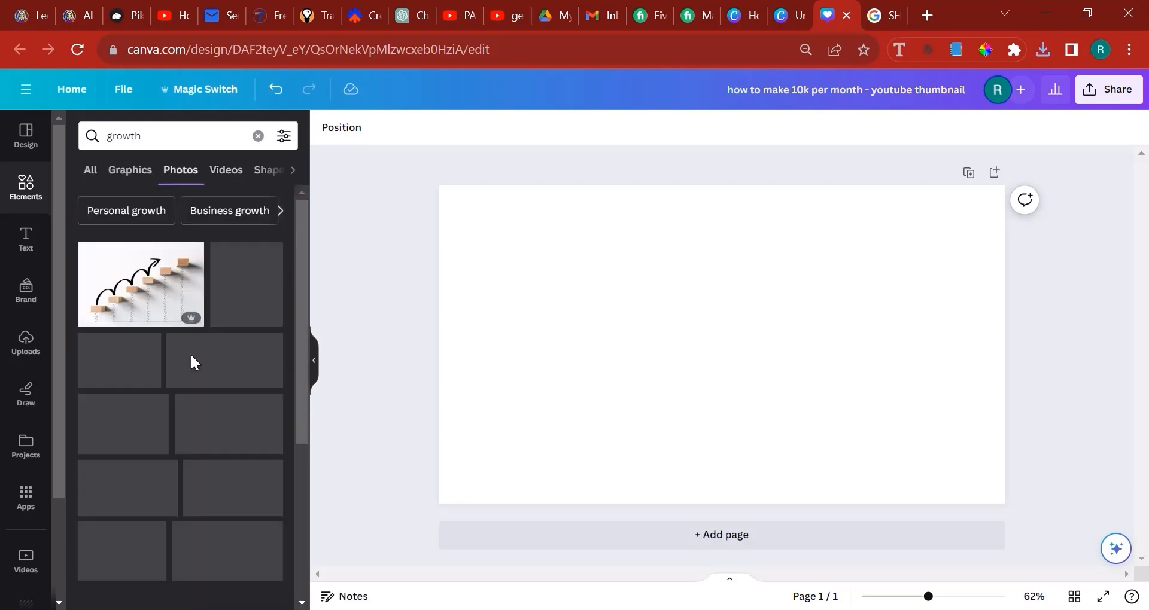
scroll(174, 311, down, 6)
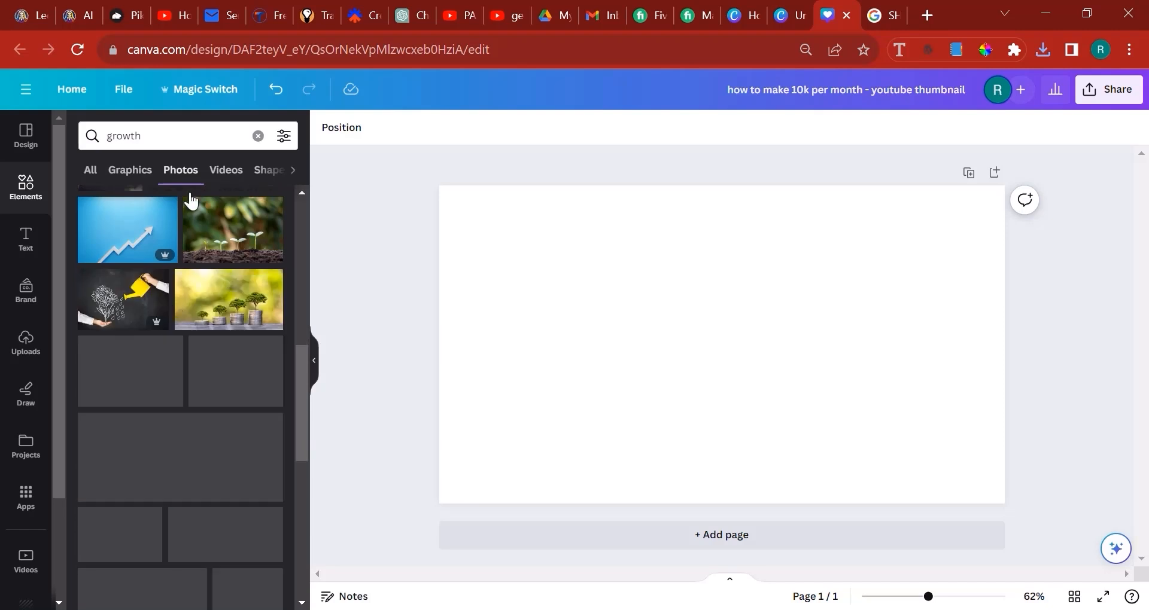
Refine the photo search to "growth trading"
click(190, 138)
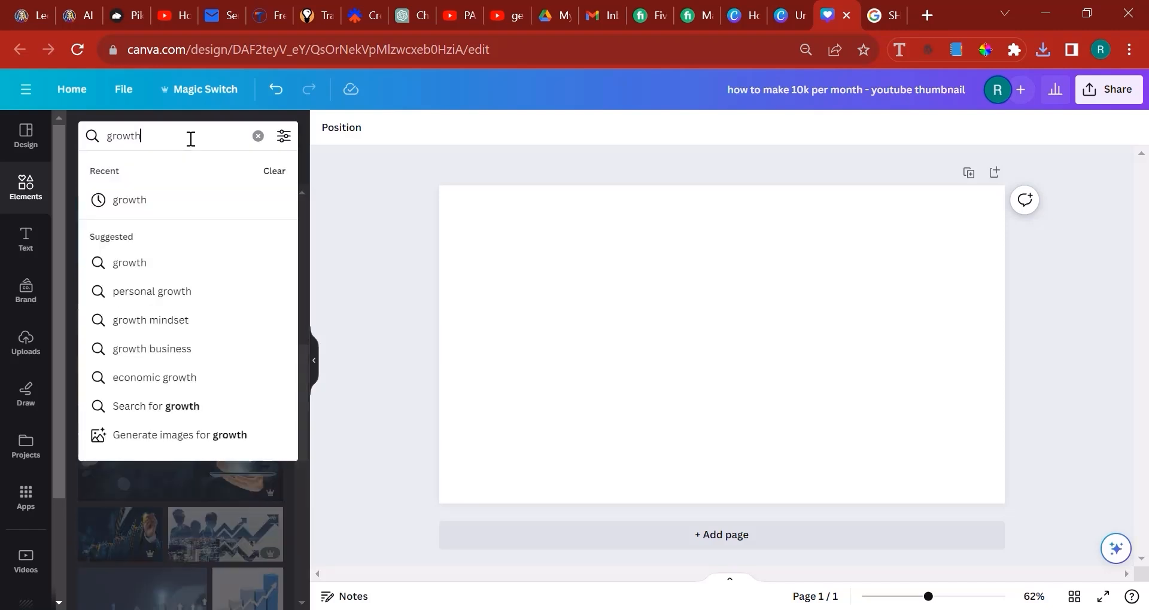
text(trading)
key(Return)
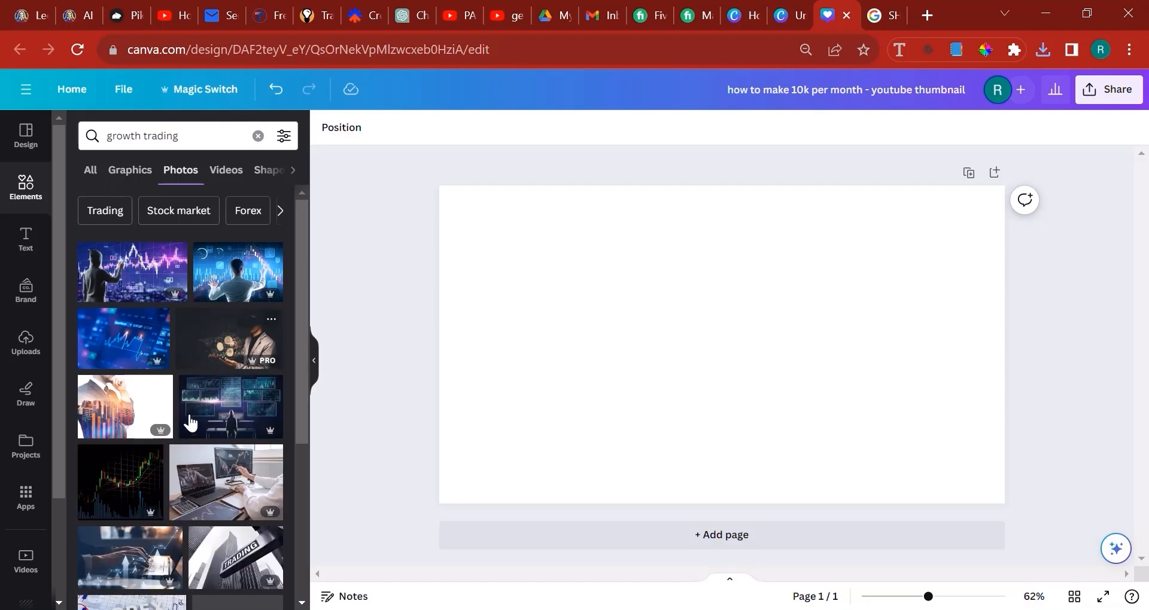
Try the green stock chart photo with figures on the page and delete it while browsing for alternatives
scroll(198, 419, down, 5)
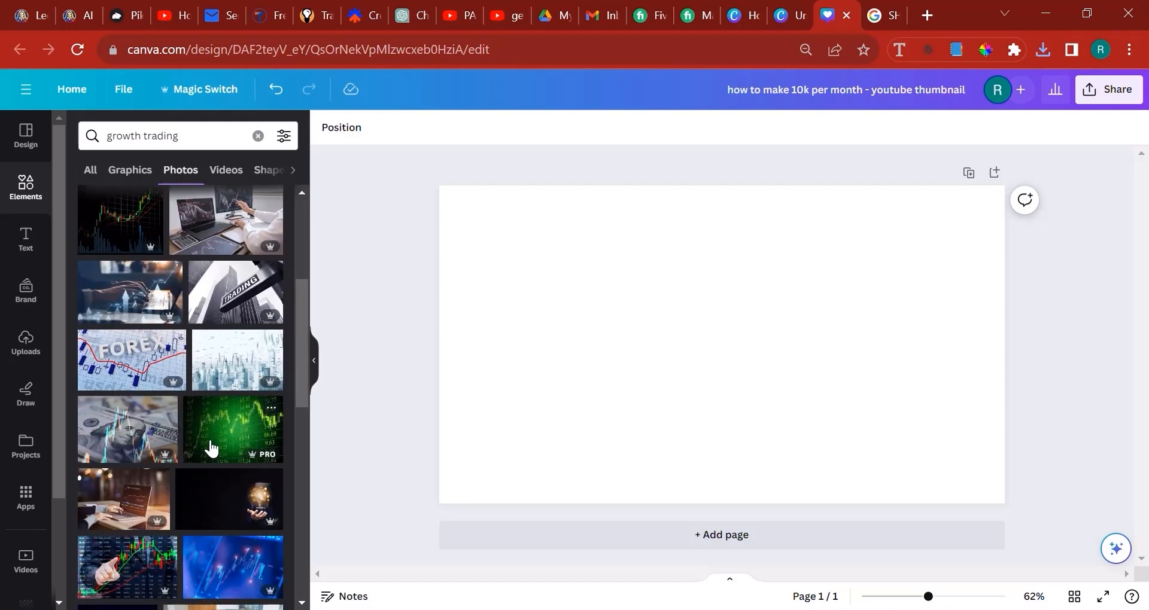
scroll(210, 446, down, 2)
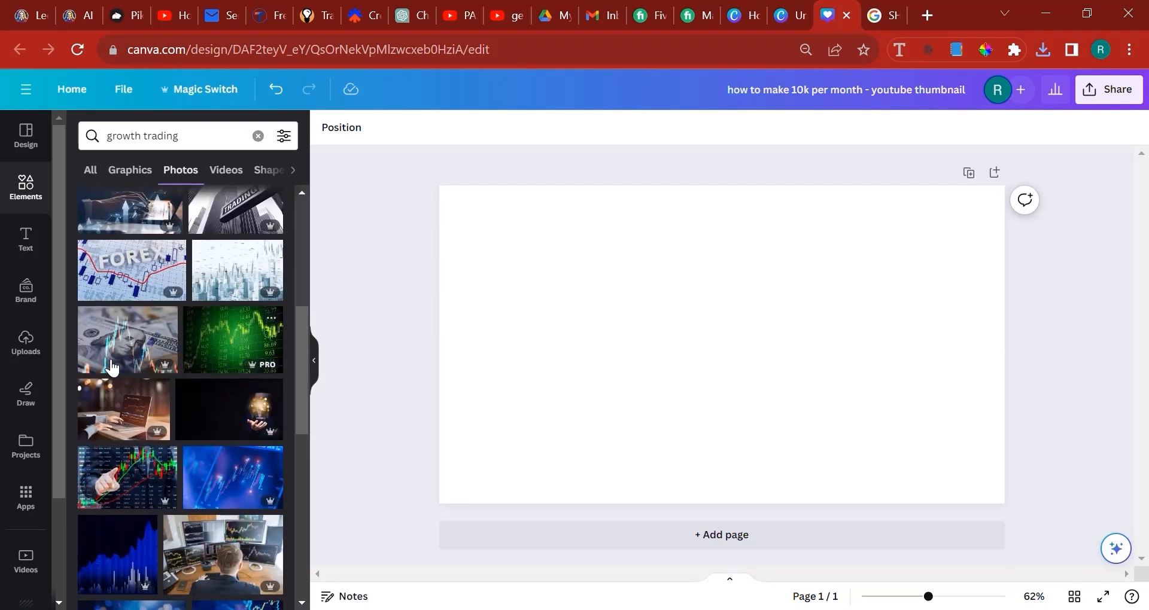
scroll(137, 377, down, 5)
scroll(170, 387, down, 4)
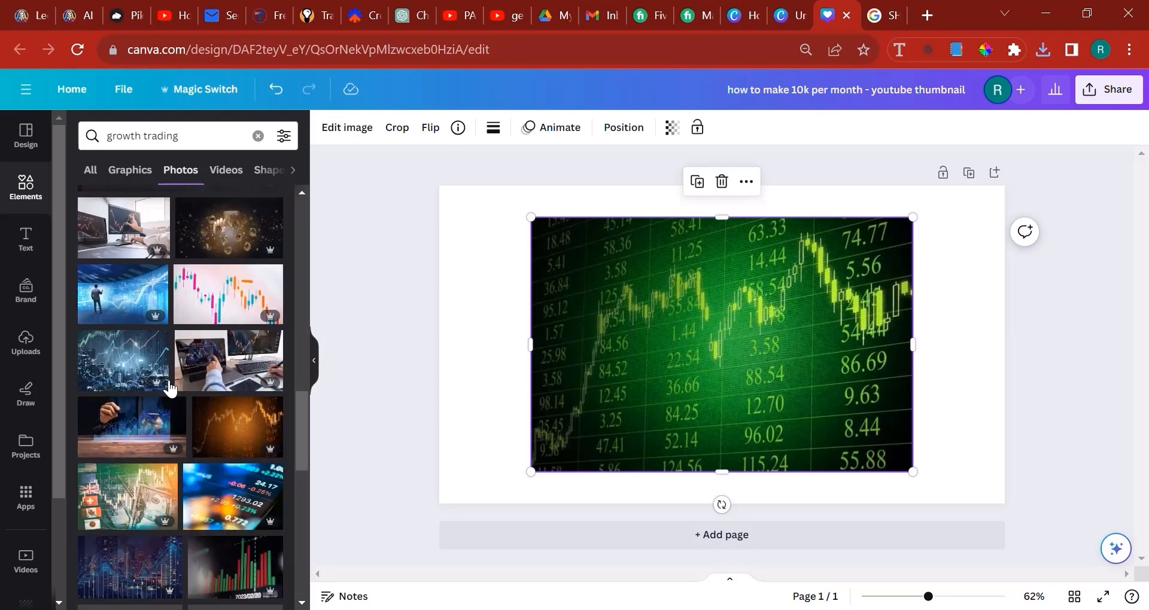
scroll(170, 389, down, 5)
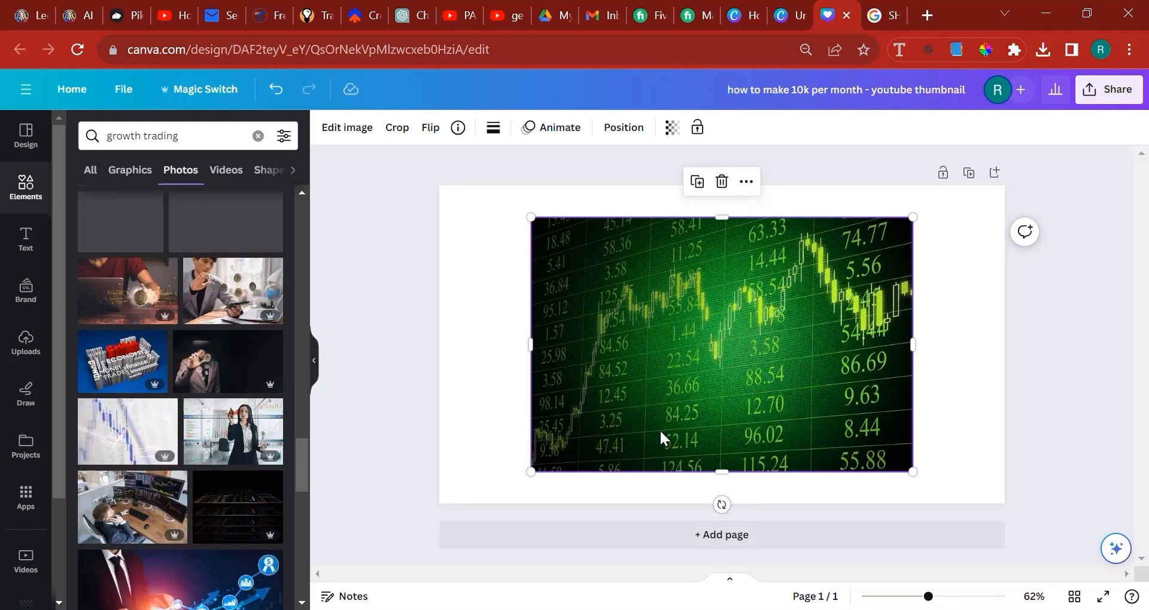
key(Delete)
Add the black-background candlestick chart photo with blue and purple trend lines to the thumbnail page
scroll(166, 497, up, 3)
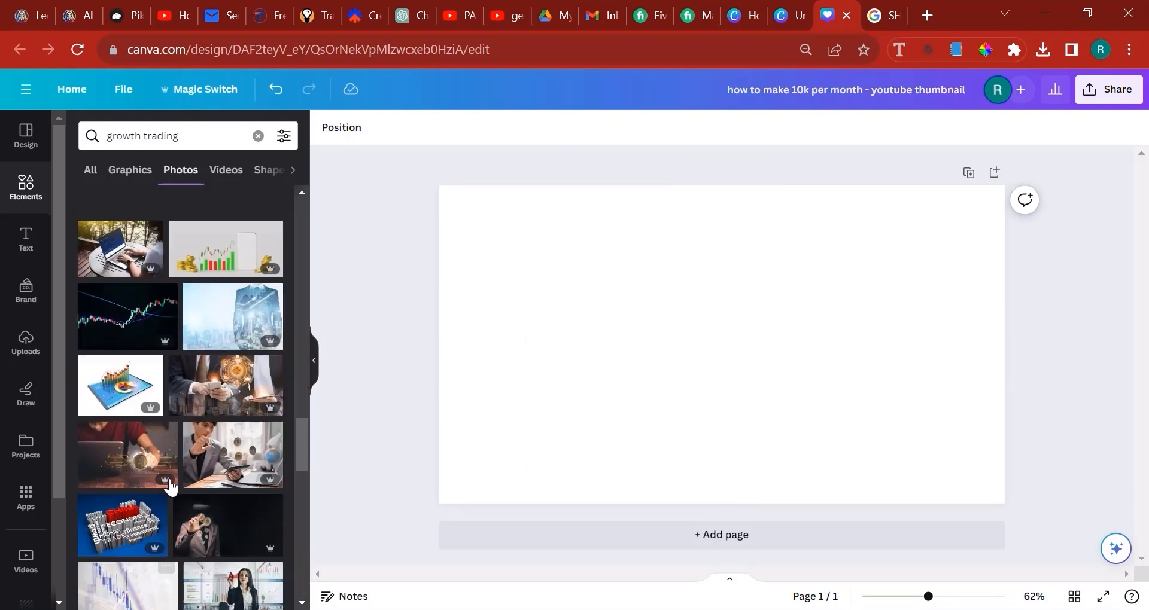
click(124, 327)
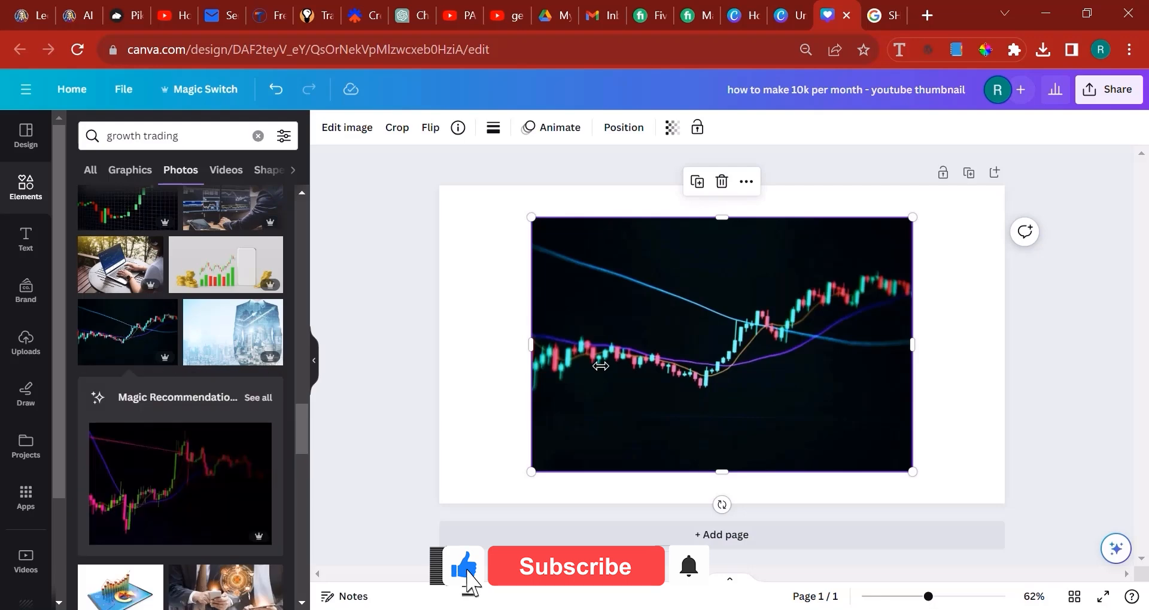
Replace the trend-line chart photo with the green and red candlestick photo on a grid, deleting the old one and repositioning the new one
scroll(253, 358, down, 3)
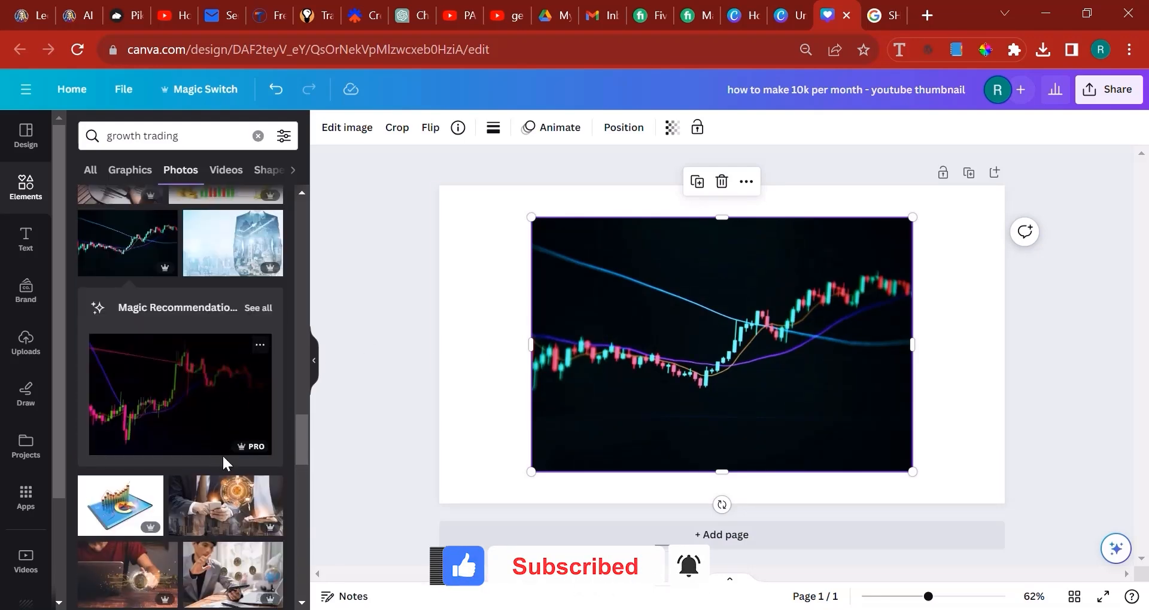
scroll(213, 455, up, 2)
scroll(213, 455, up, 2)
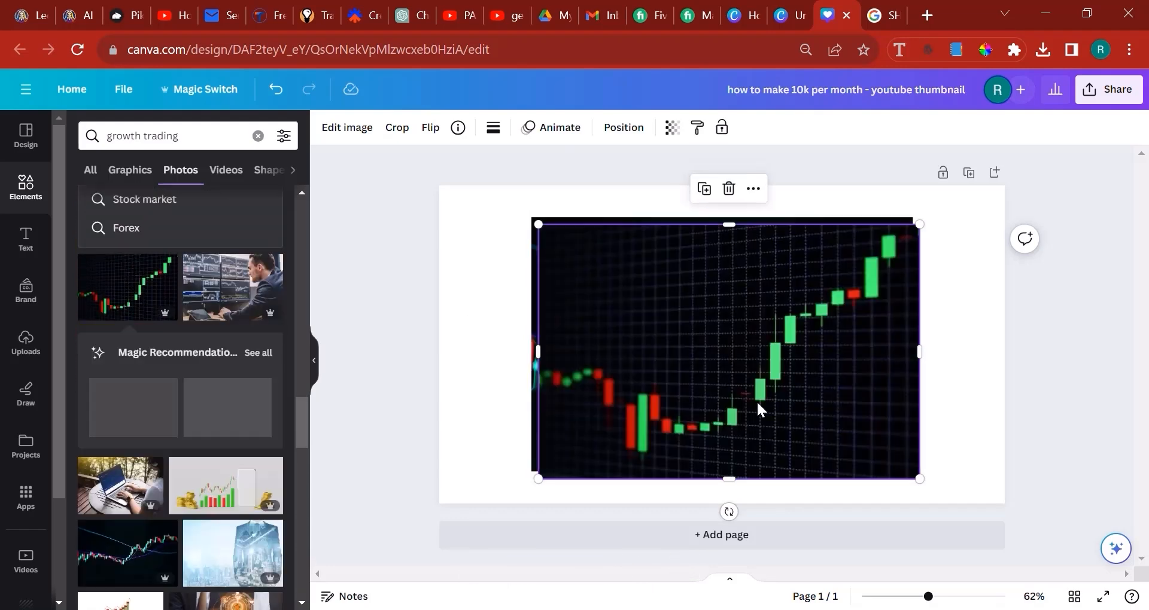
drag(759, 404, 802, 347)
click(559, 437)
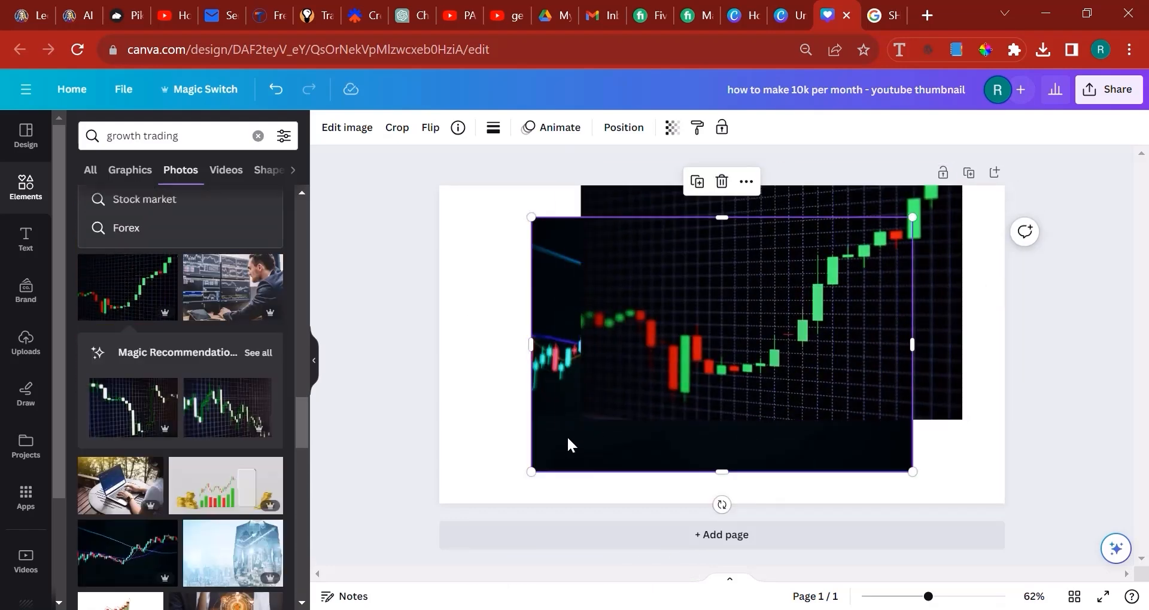
key(Delete)
click(725, 335)
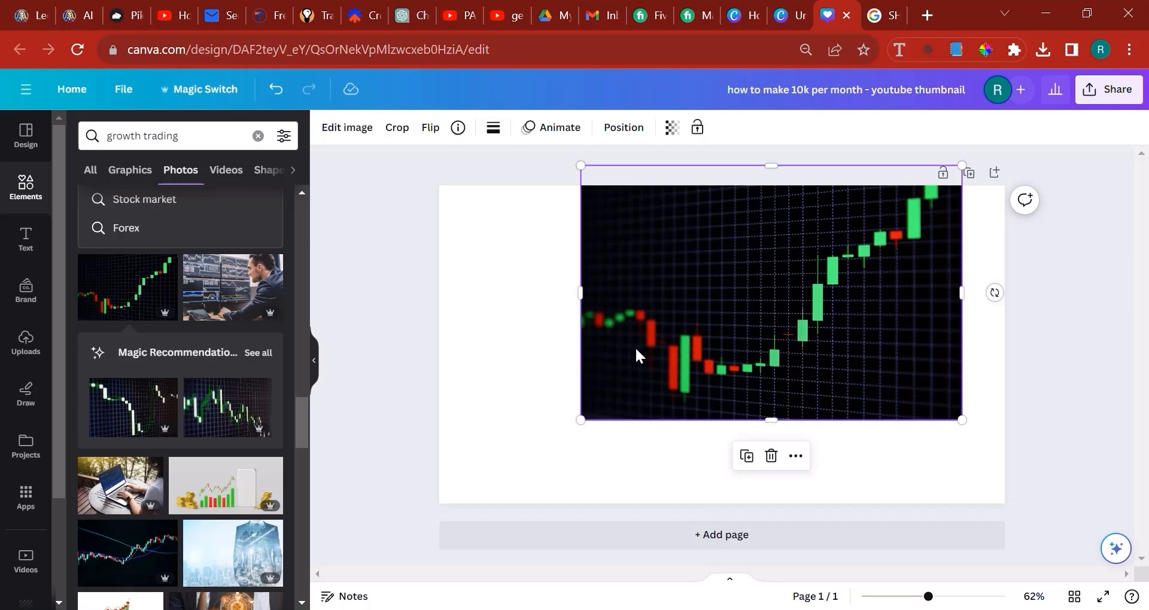
drag(745, 338, 635, 372)
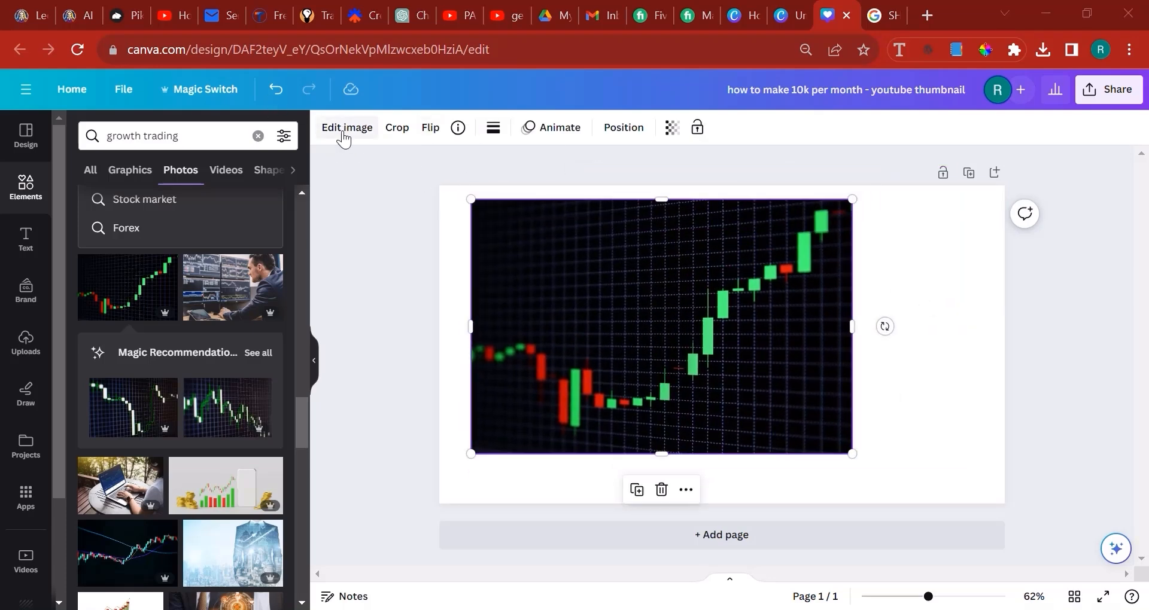
Adjust the candlestick photo by setting its contrast to 25 and its saturation to 24
click(345, 138)
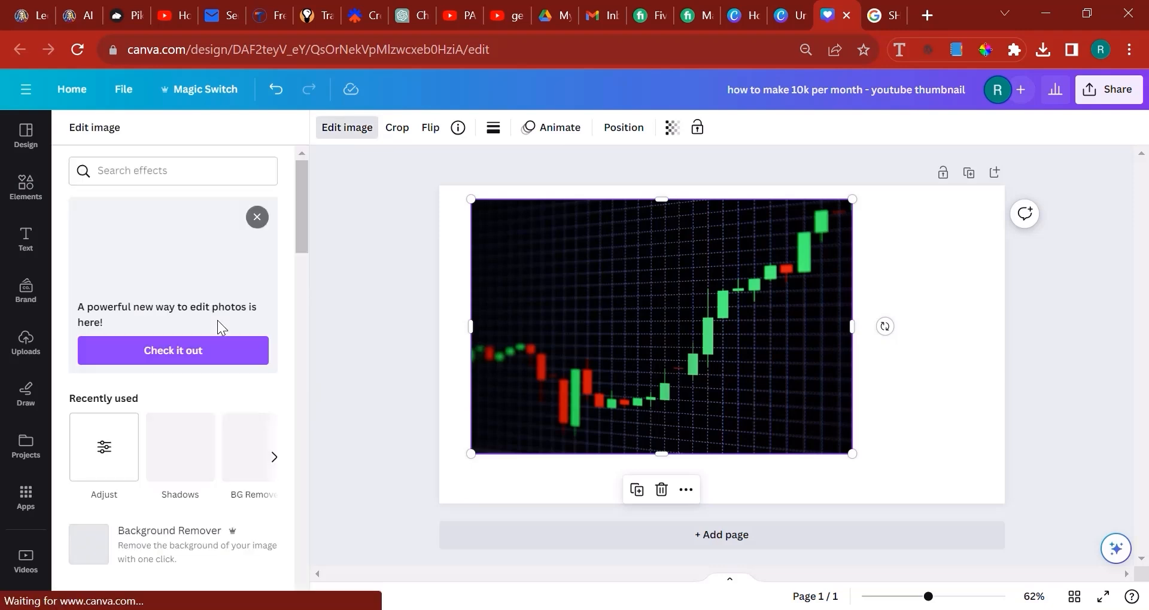
scroll(203, 317, down, 2)
scroll(191, 315, down, 2)
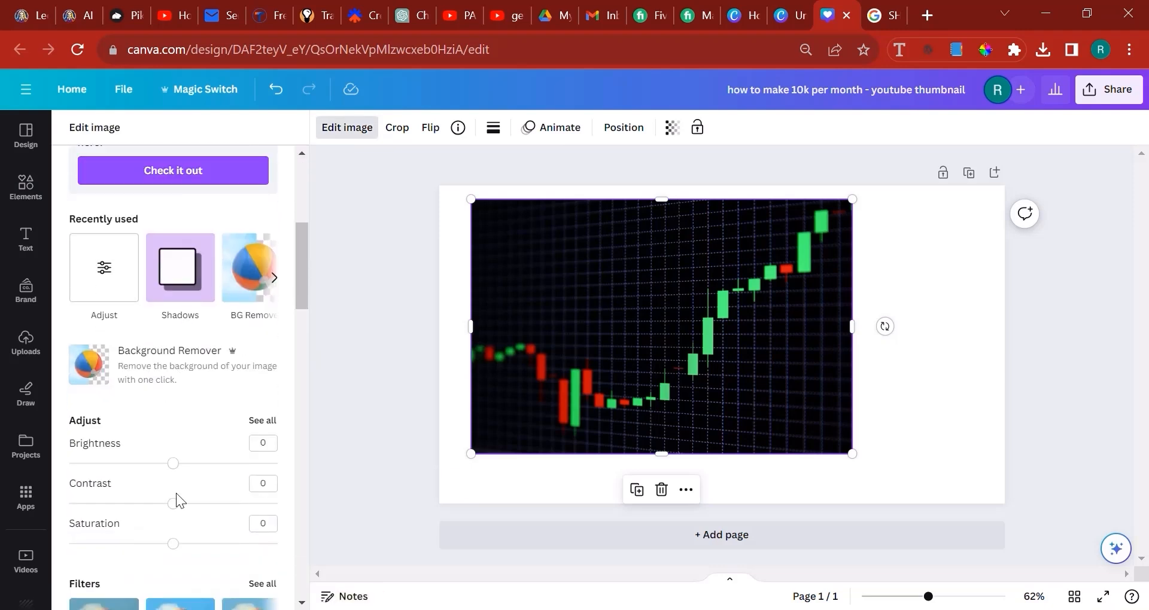
drag(173, 504, 199, 504)
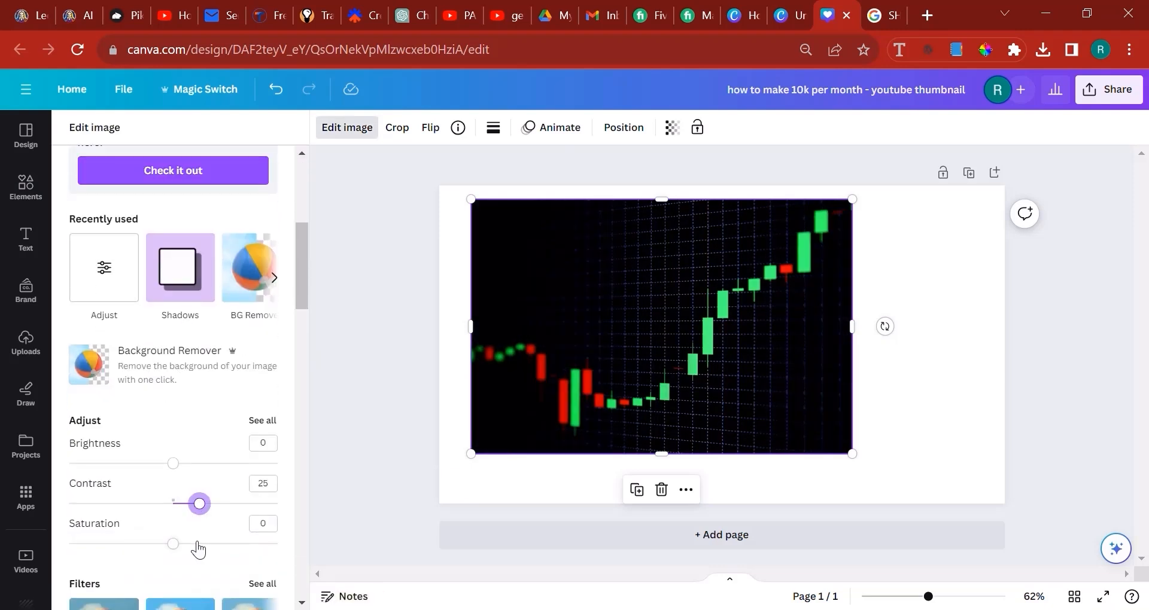
click(198, 543)
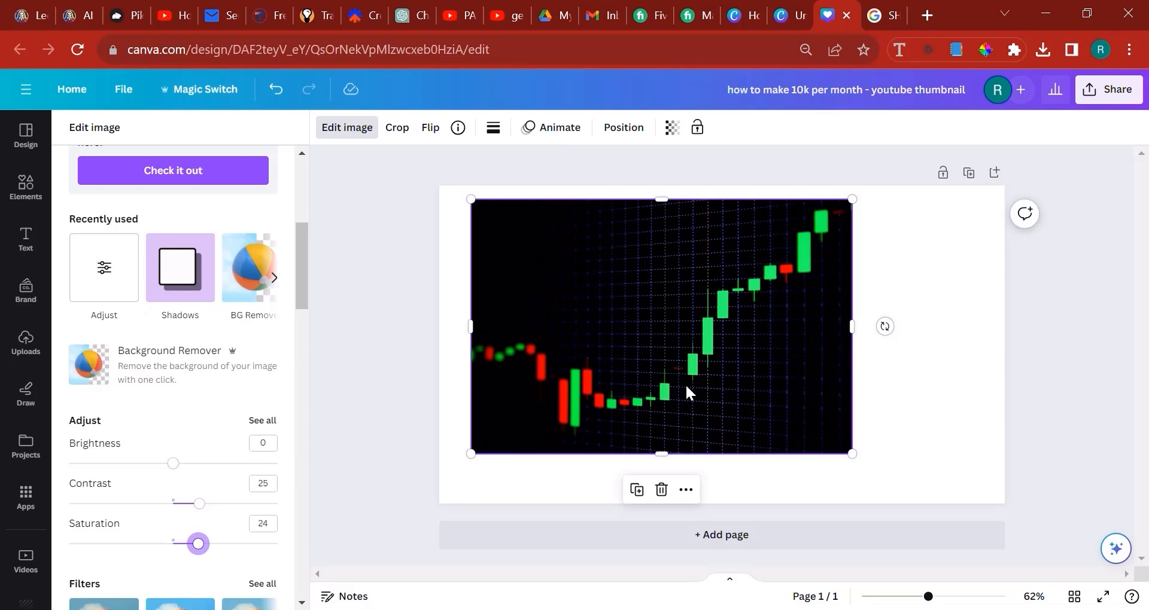
Set the candlestick chart photo as the page background
right_click(715, 335)
click(810, 558)
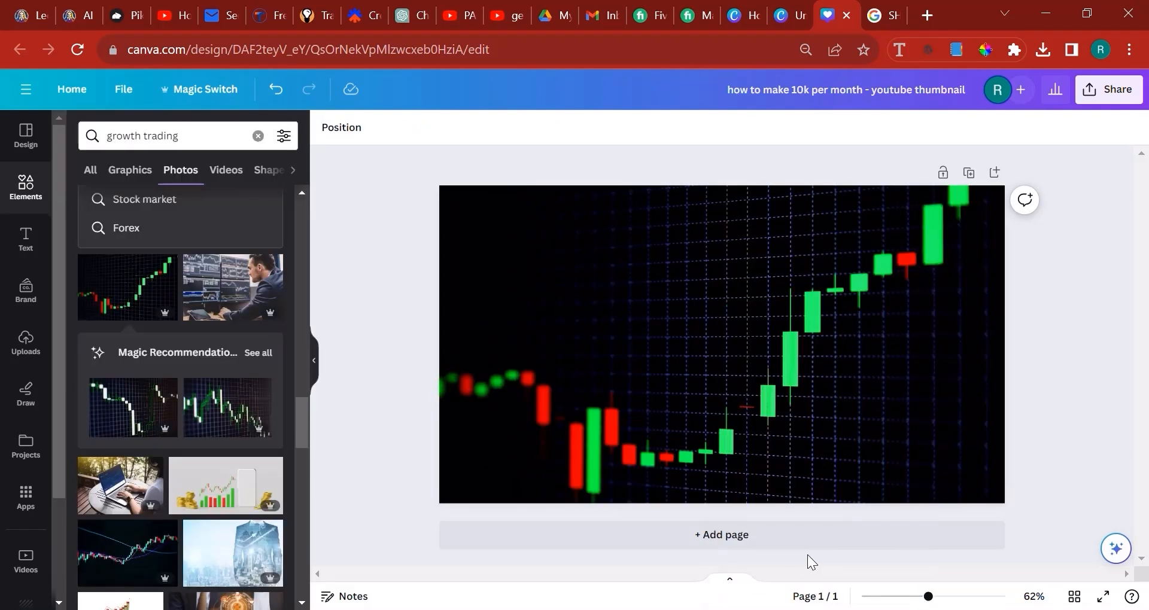
click(712, 401)
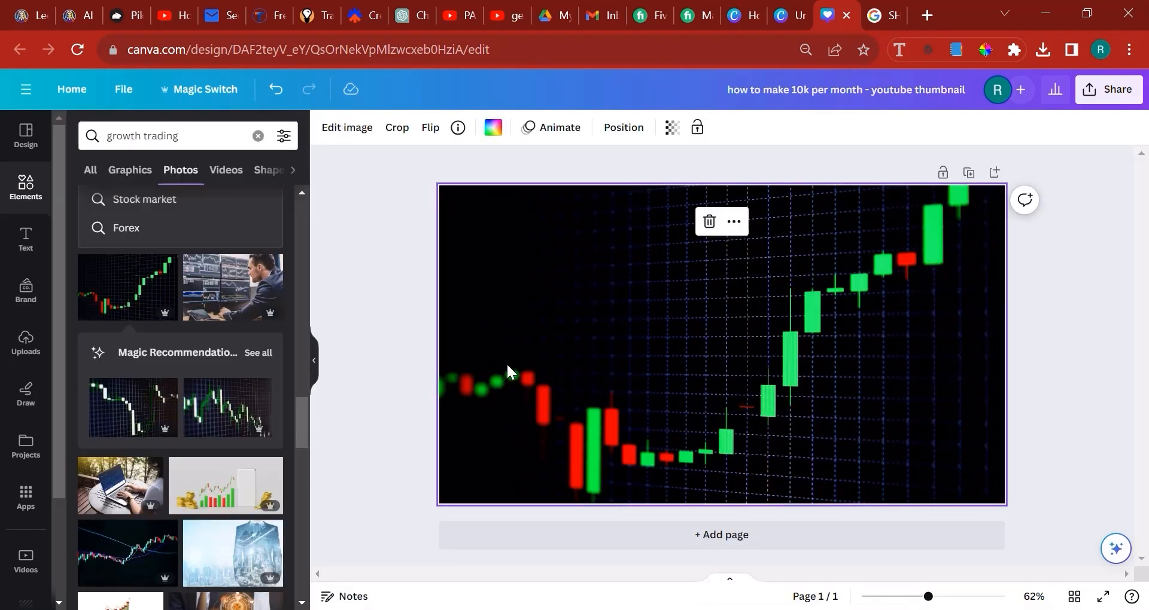
Bring the downloaded cut-out photo of the man onto the page, enlarge it and centre it over the chart
click(1042, 49)
drag(854, 189, 659, 377)
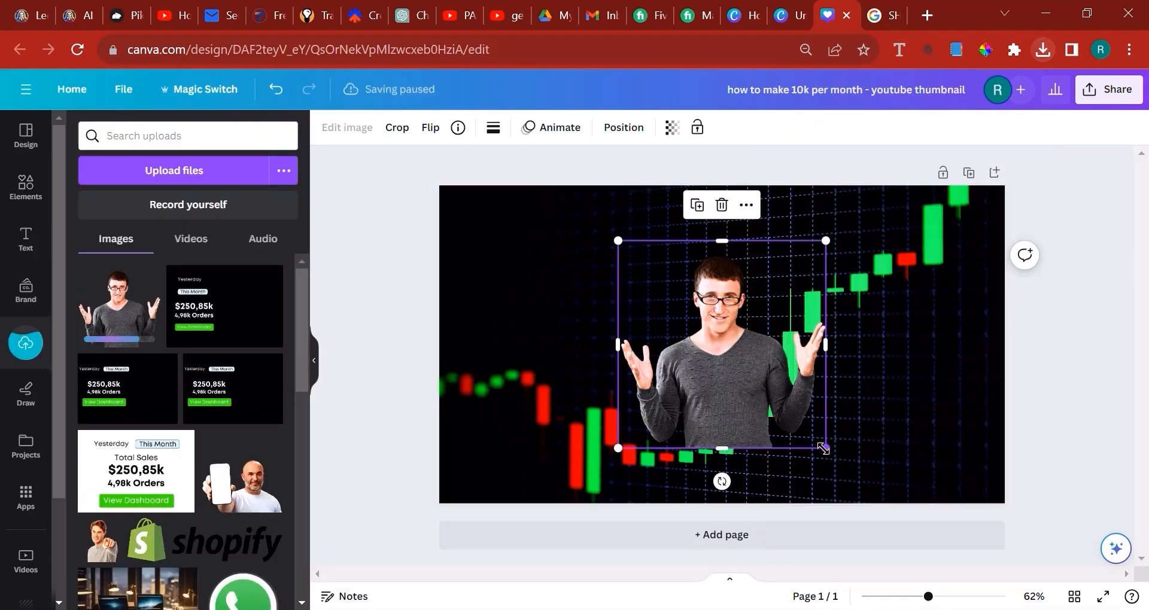
drag(826, 448, 998, 608)
drag(847, 471, 736, 407)
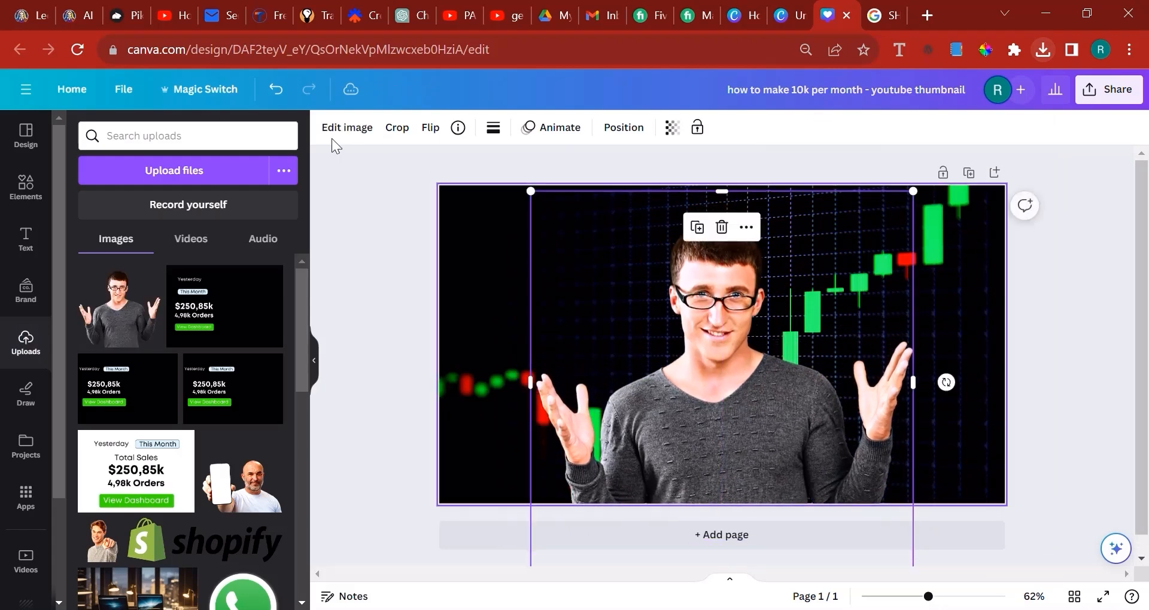
Apply a green Glow shadow to the man's photo with size 10, transparency 58 and blur 10
click(336, 128)
scroll(209, 366, down, 5)
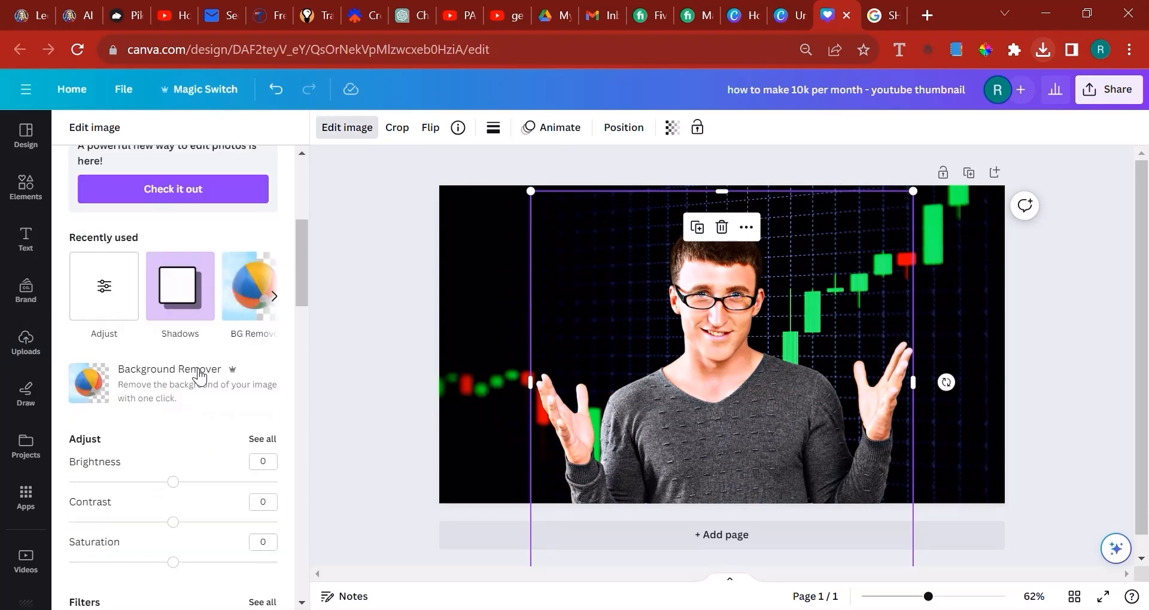
click(187, 248)
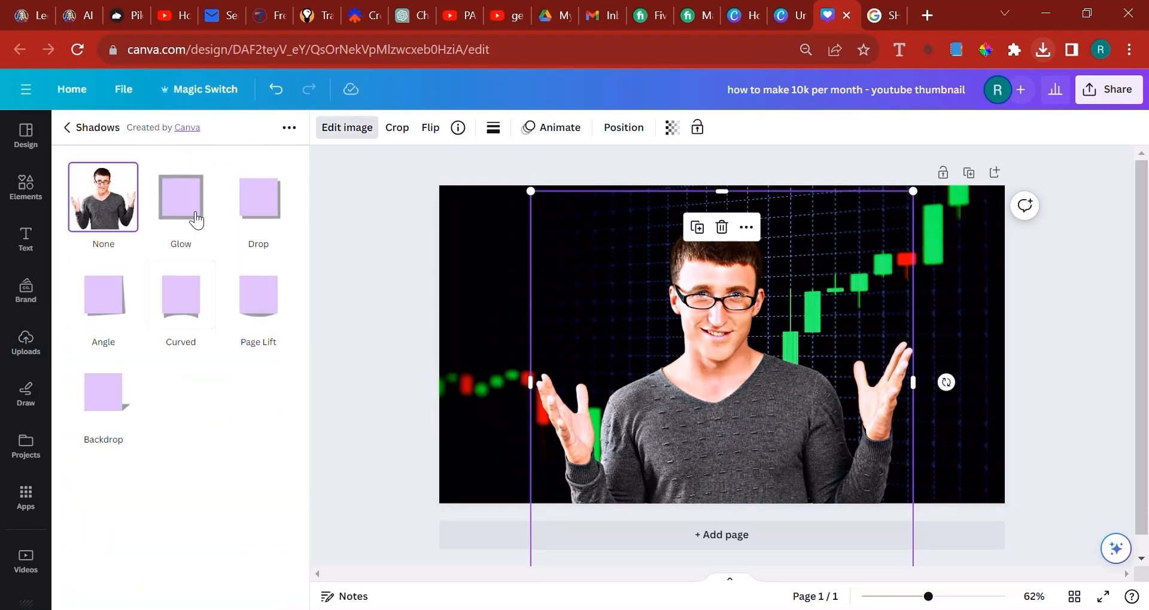
click(183, 207)
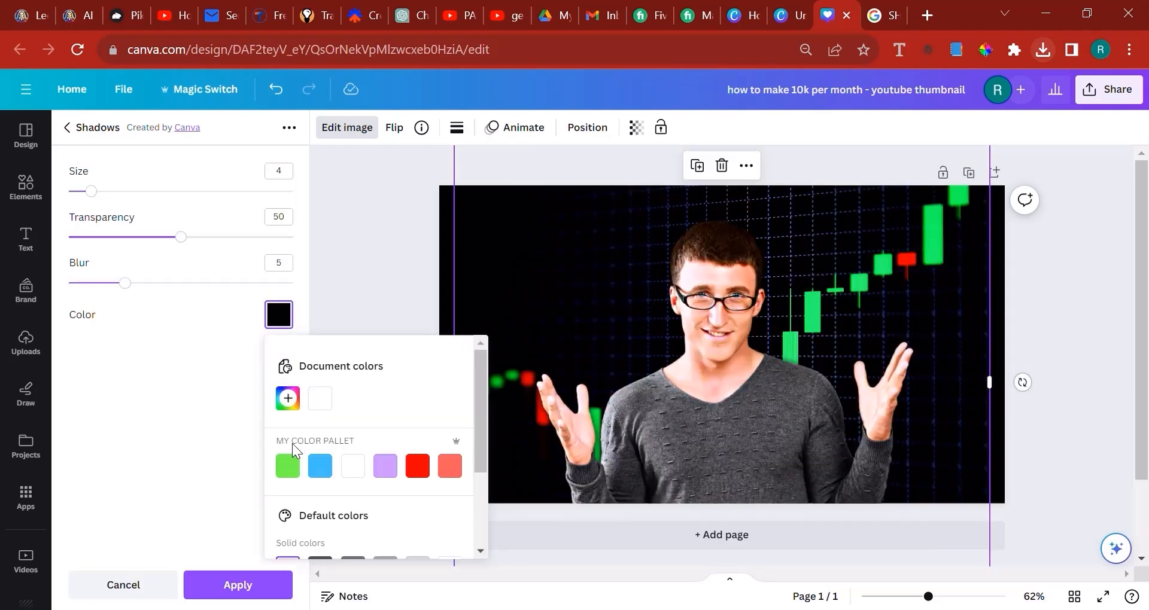
click(287, 466)
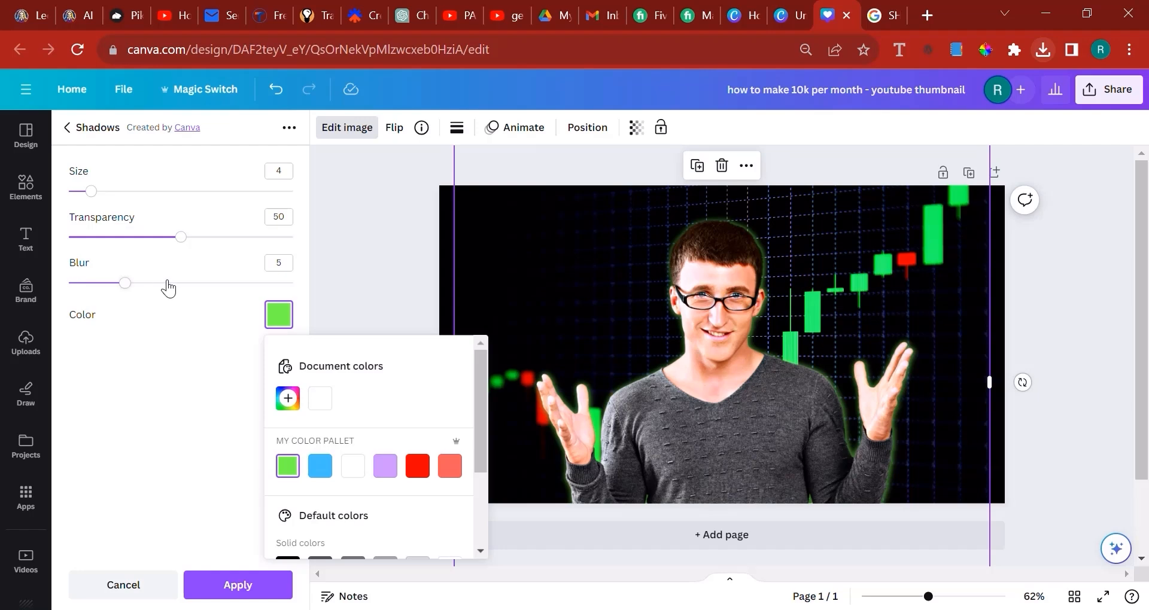
drag(168, 288, 181, 283)
click(199, 237)
click(125, 192)
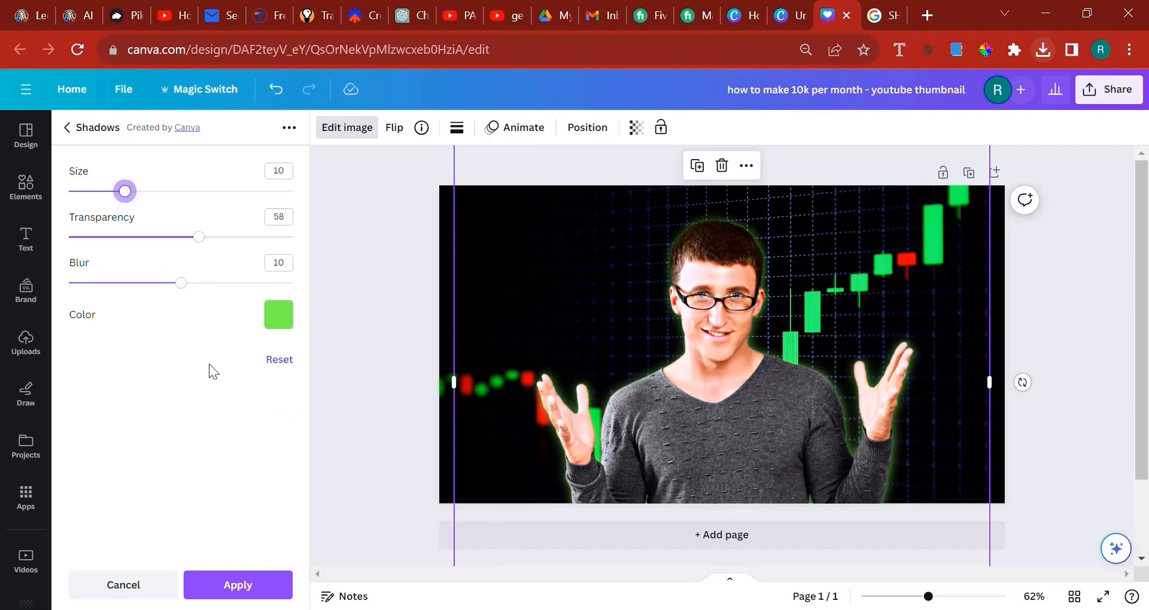
click(250, 577)
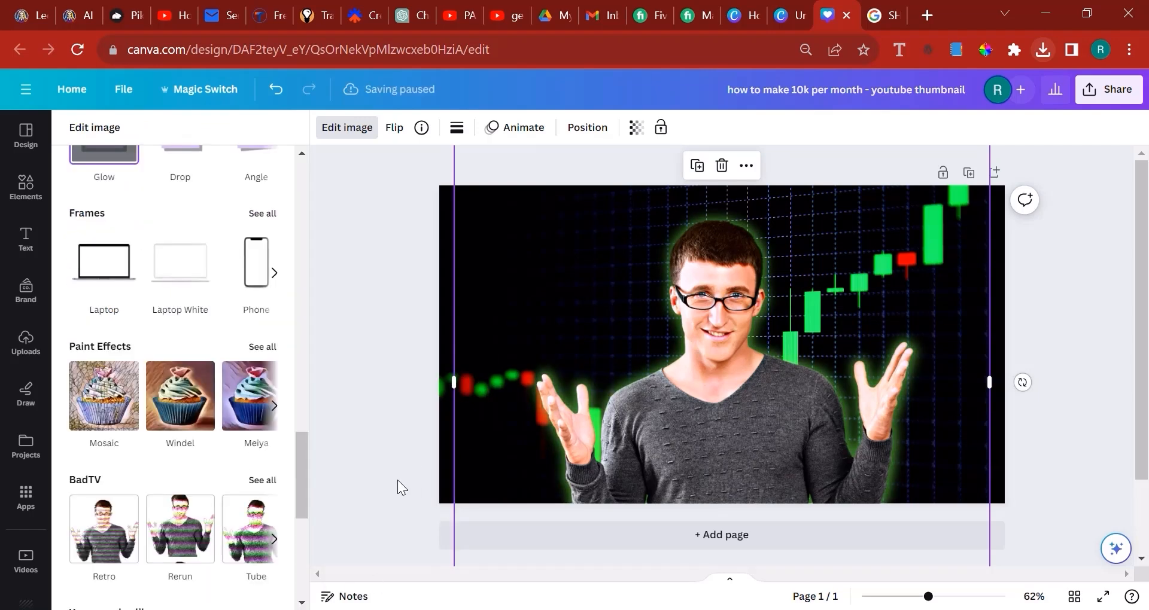
Lock the man's photo on the page and deselect it
click(662, 128)
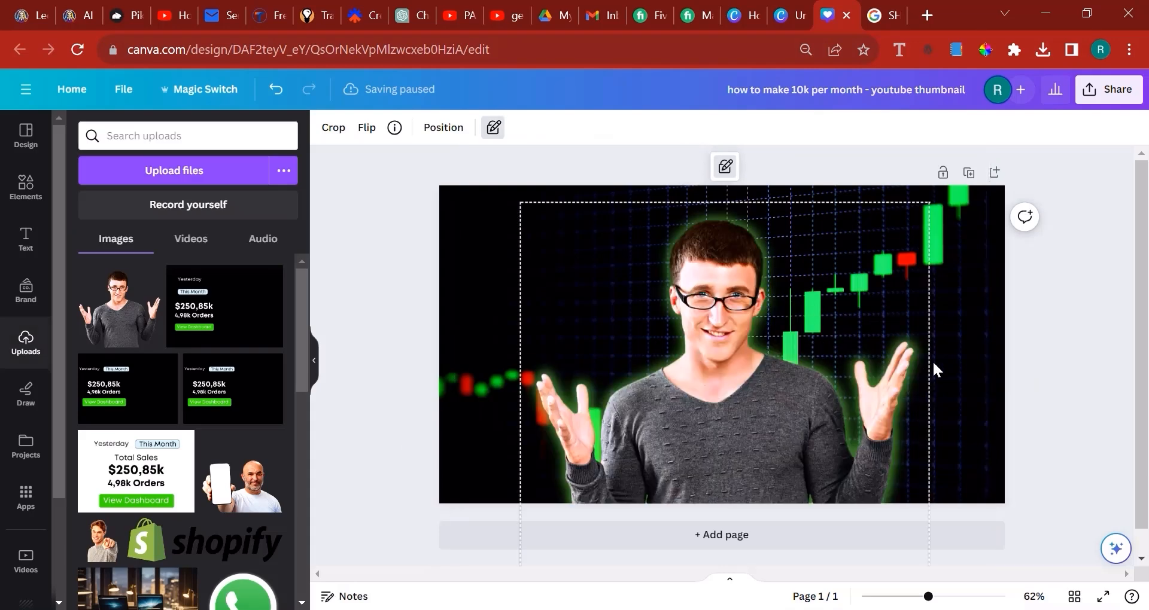
click(1053, 397)
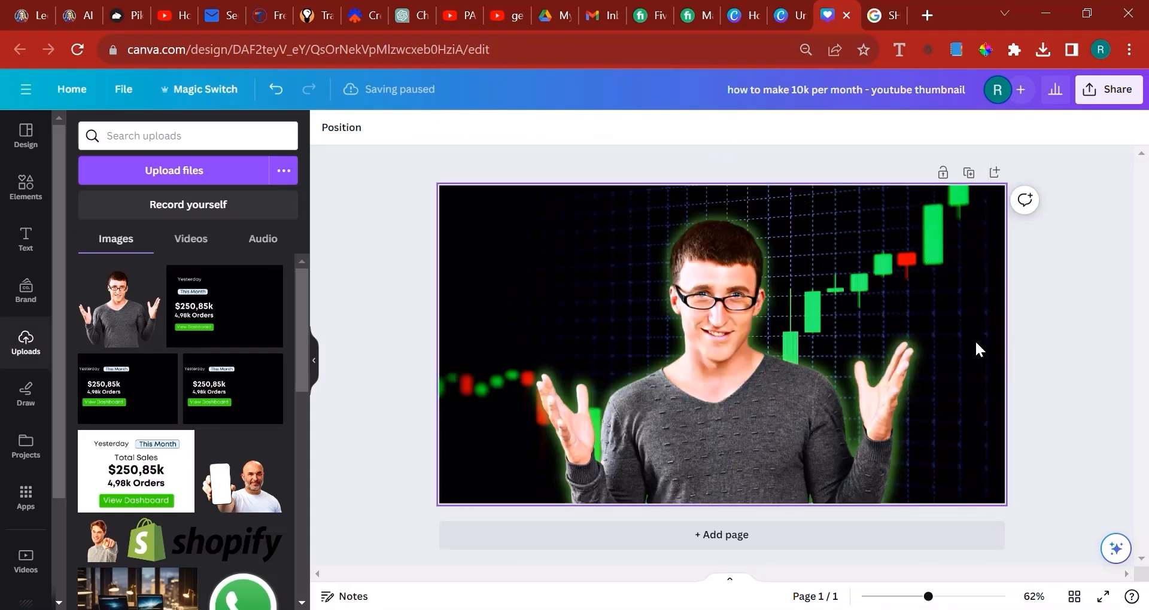
Return from the YouTube results to Canva and add a heading text box enlarged to font size 72.9
click(24, 188)
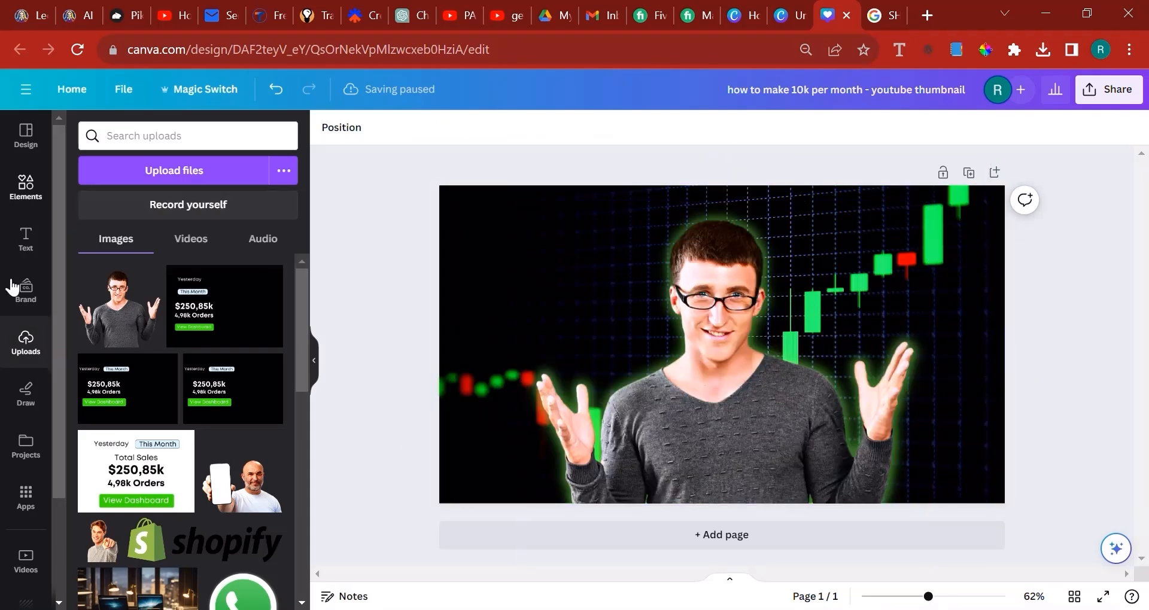
click(27, 249)
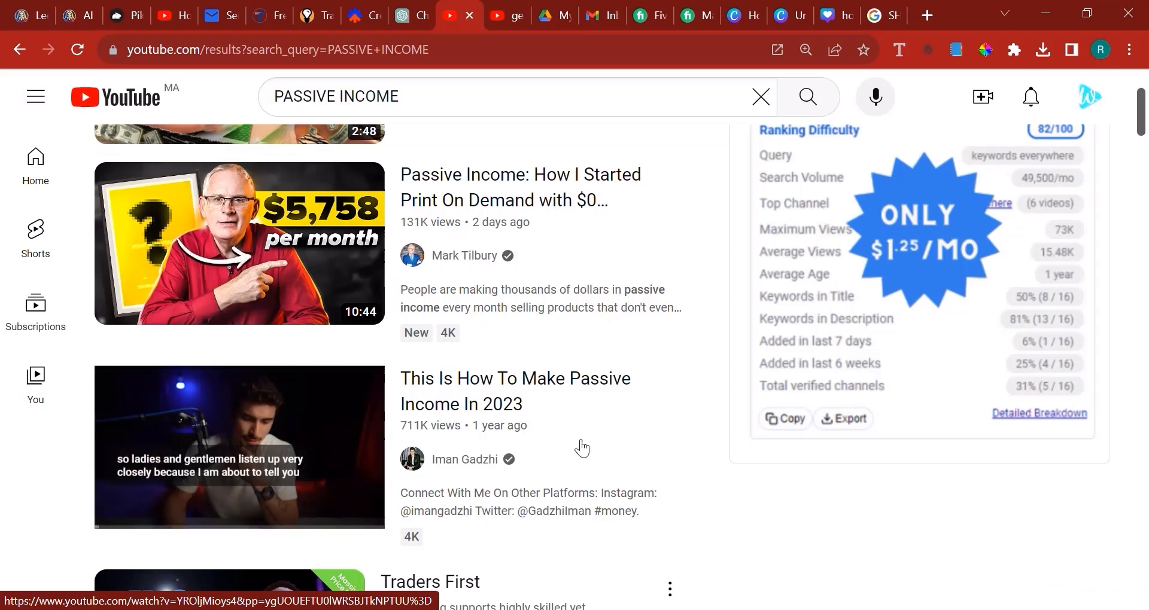
click(856, 8)
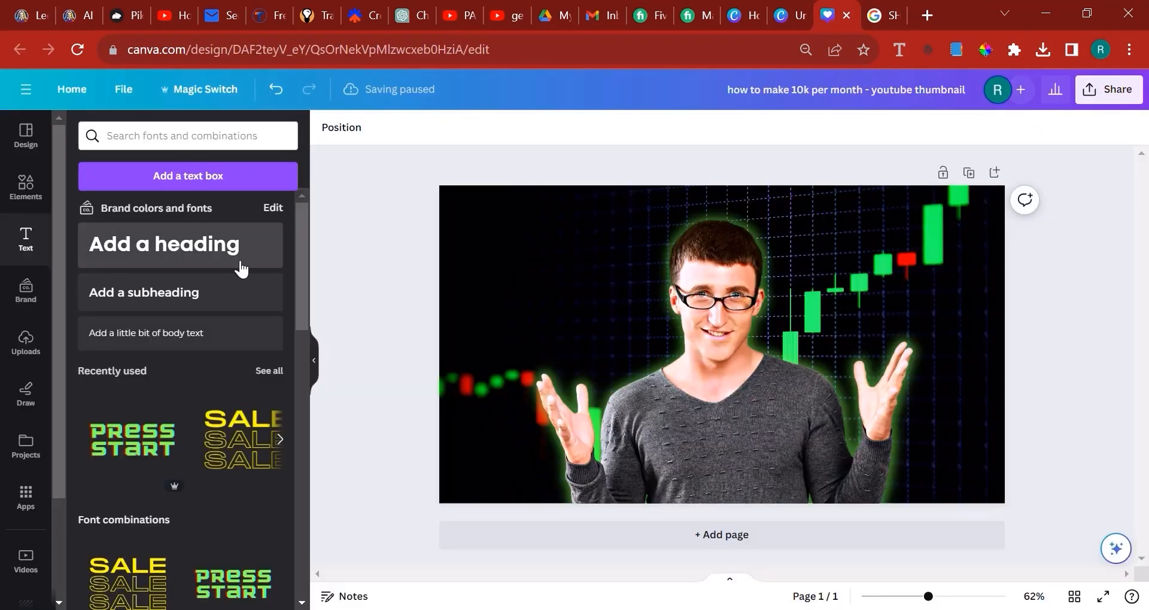
click(128, 233)
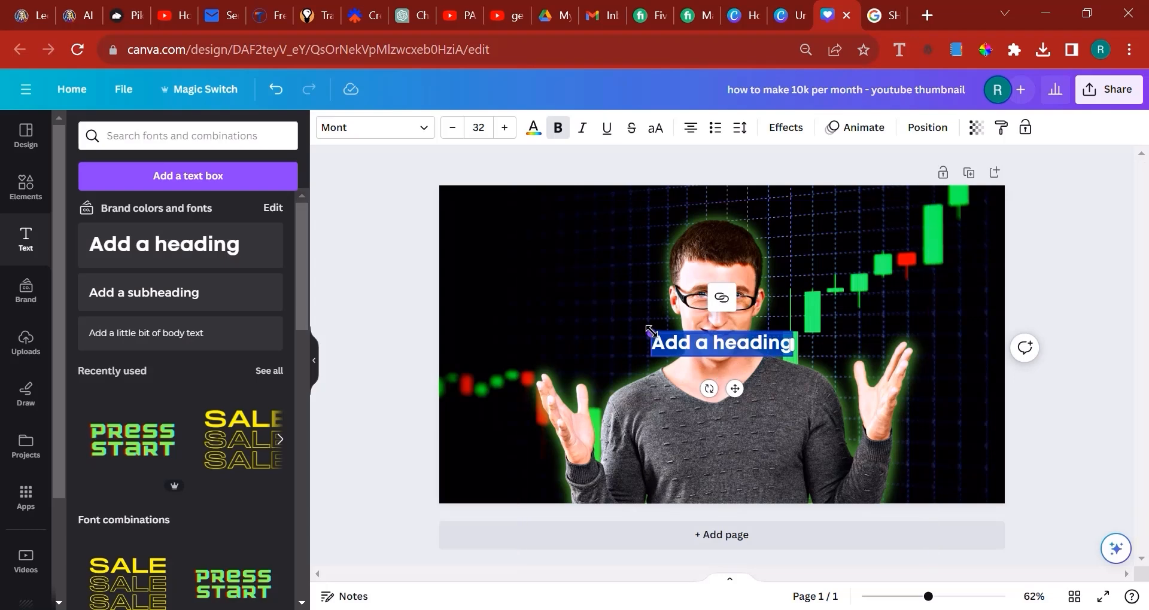
drag(651, 330, 471, 302)
click(577, 341)
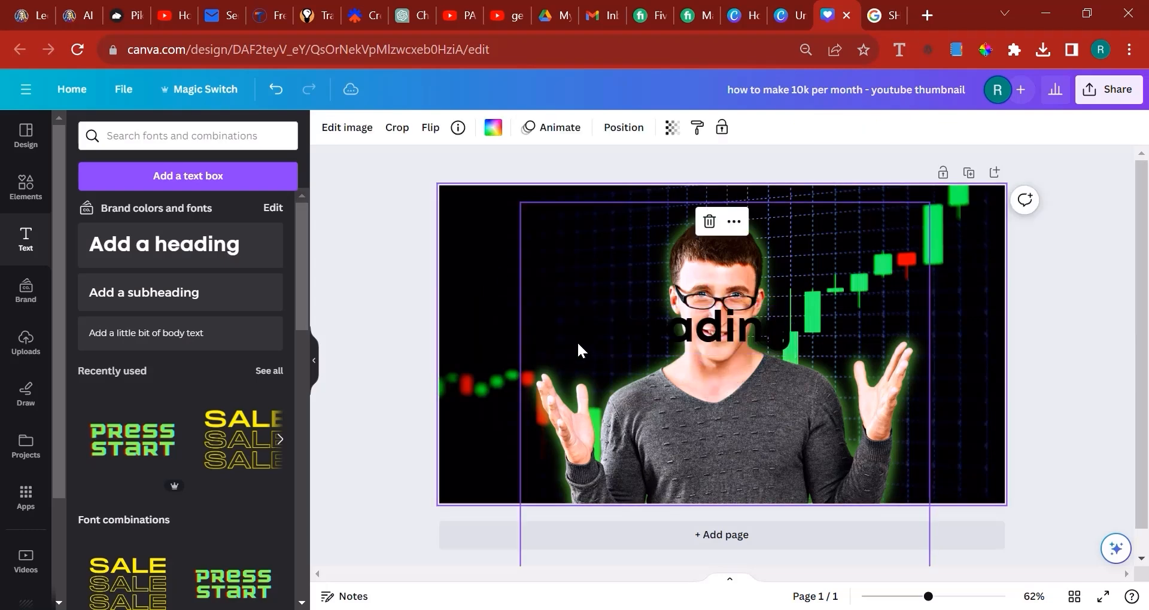
click(498, 311)
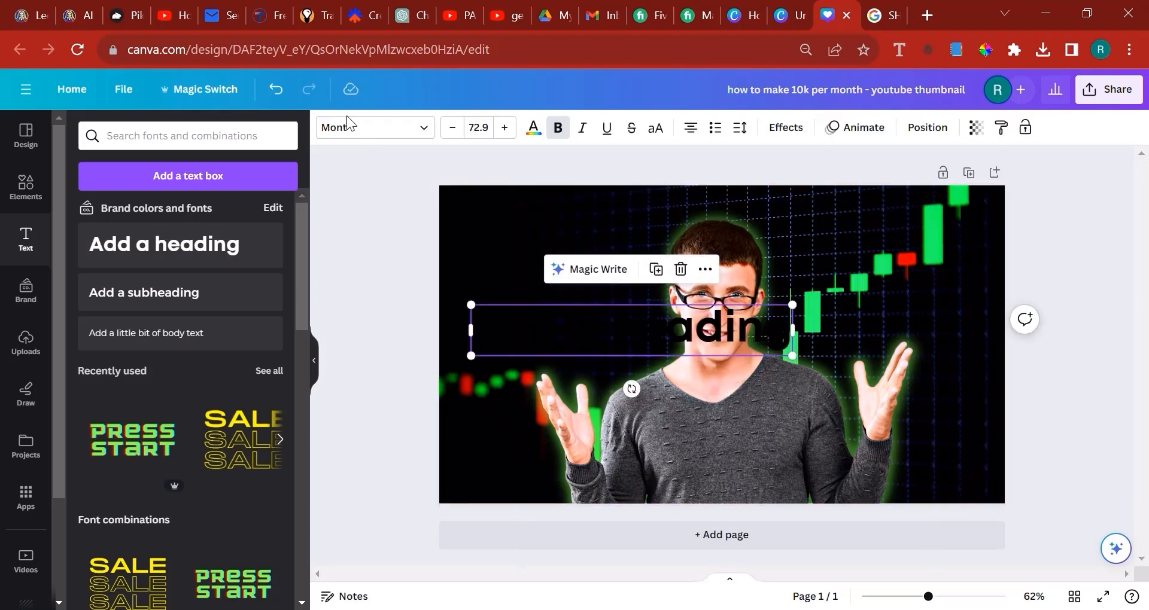
Set the heading's text colour to light grey #E6E6E6 and move it up over the top of the man's head
click(532, 128)
click(78, 213)
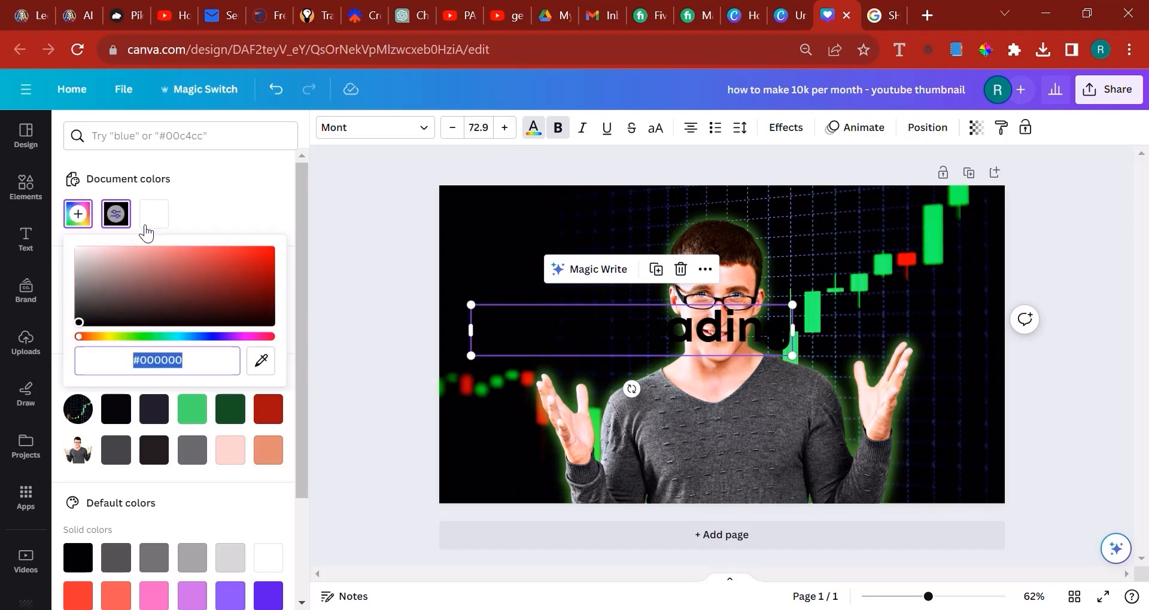
click(146, 223)
click(79, 222)
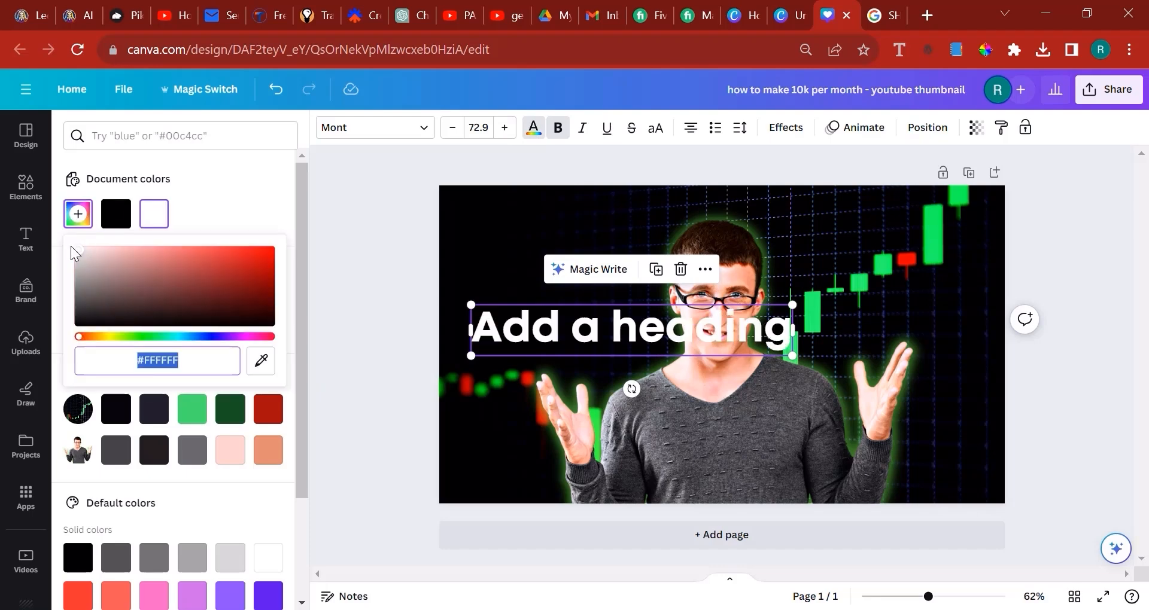
drag(65, 247, 51, 253)
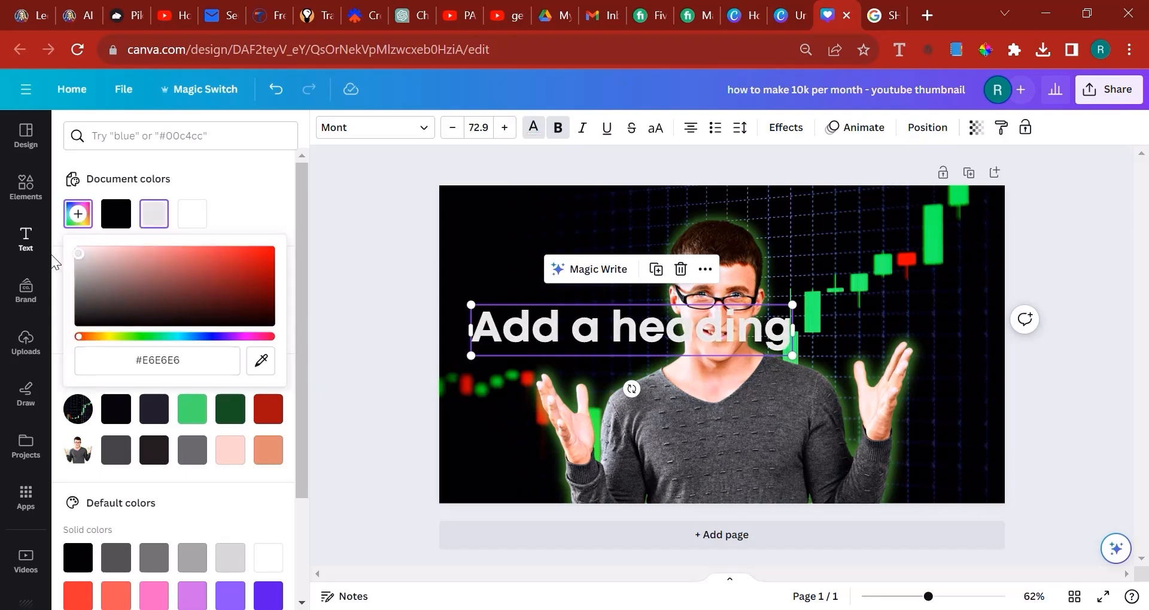
drag(543, 336, 559, 262)
click(544, 135)
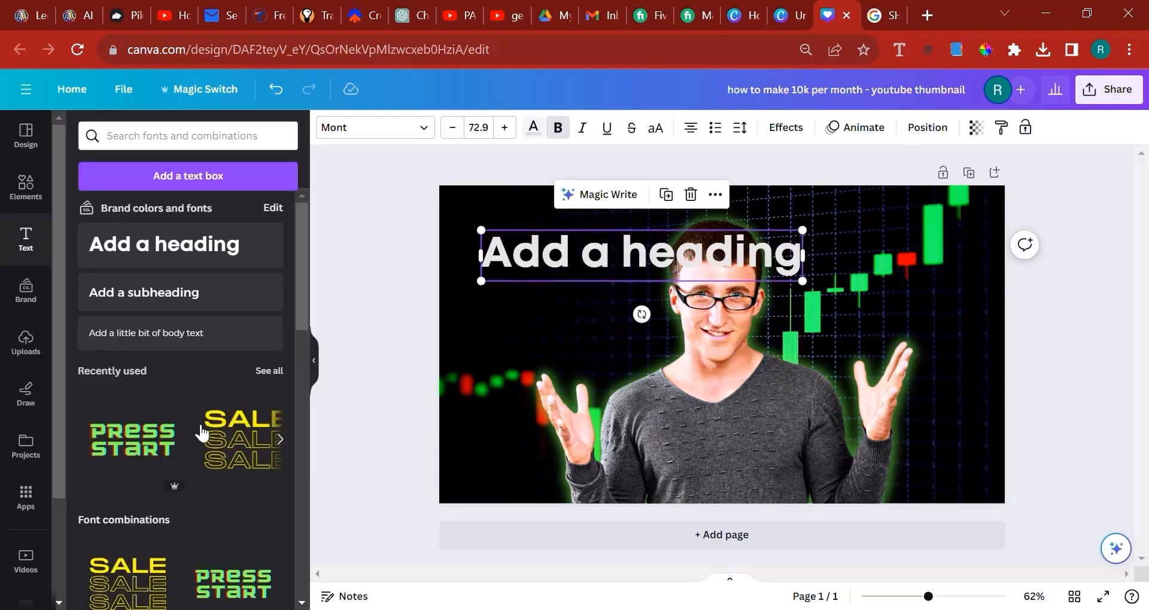
scroll(192, 431, down, 3)
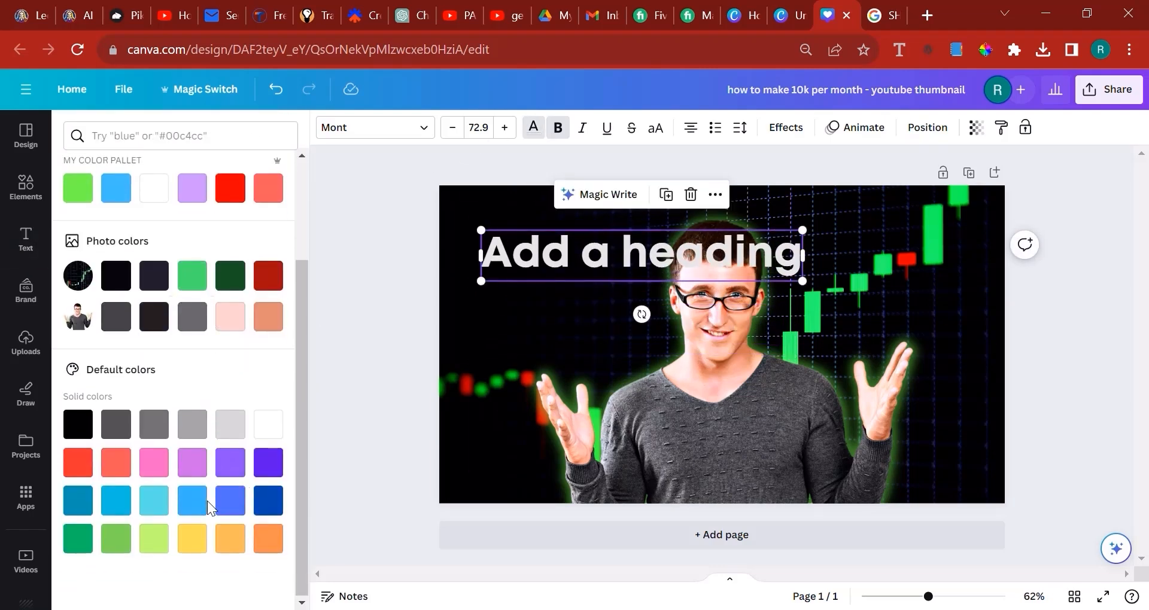
scroll(189, 329, up, 3)
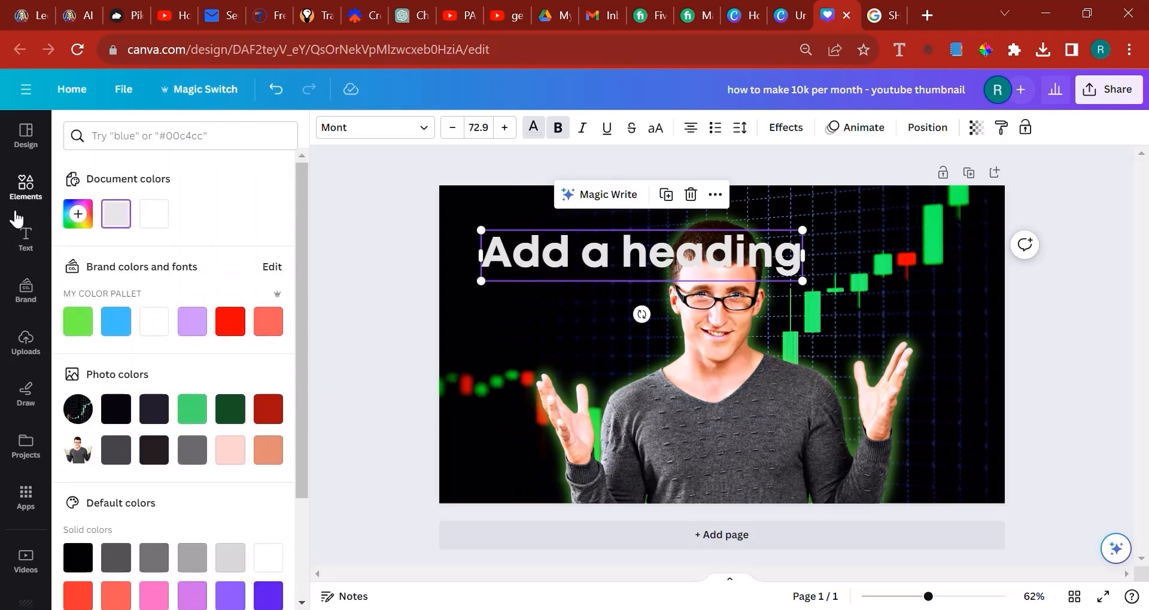
Search the heading's font list for "numeric" and "number" and clear the search
click(377, 128)
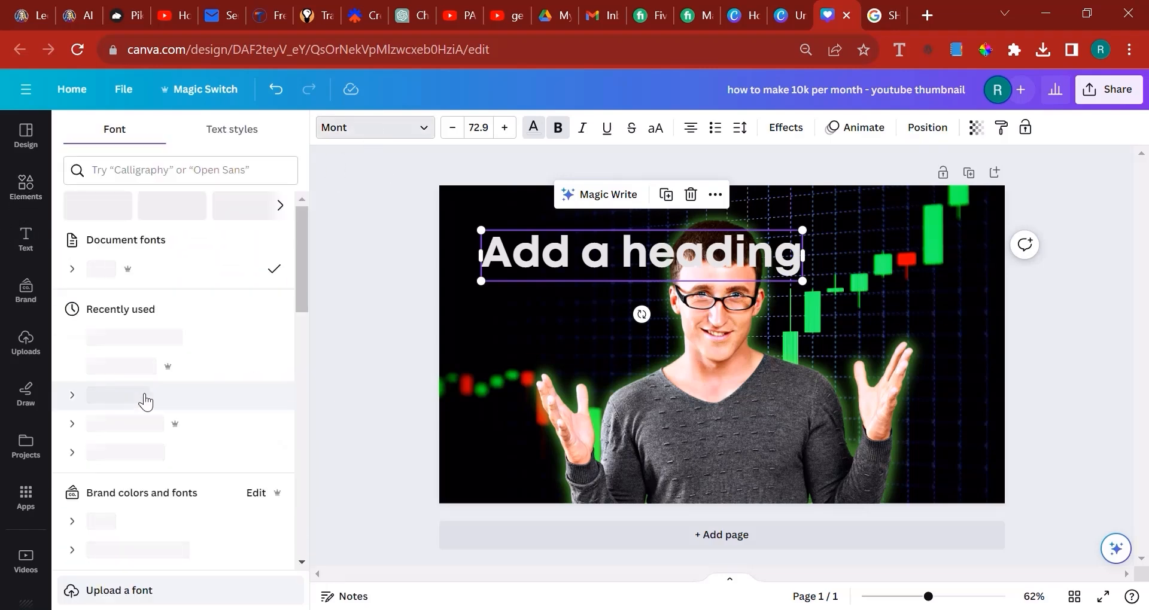
scroll(225, 413, down, 2)
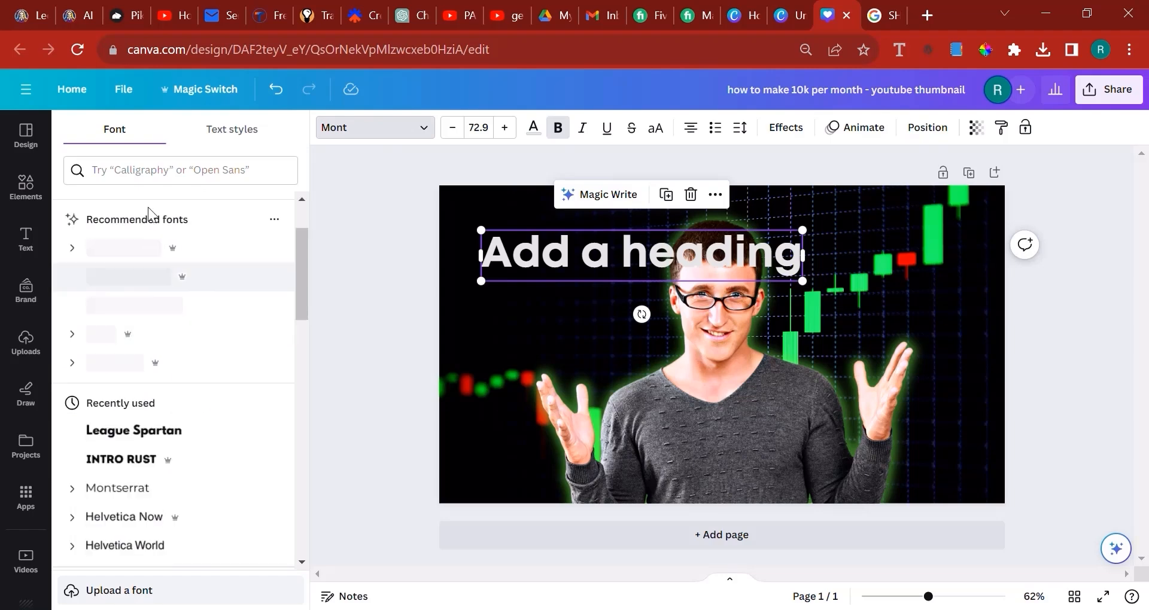
click(159, 165)
text(numeric)
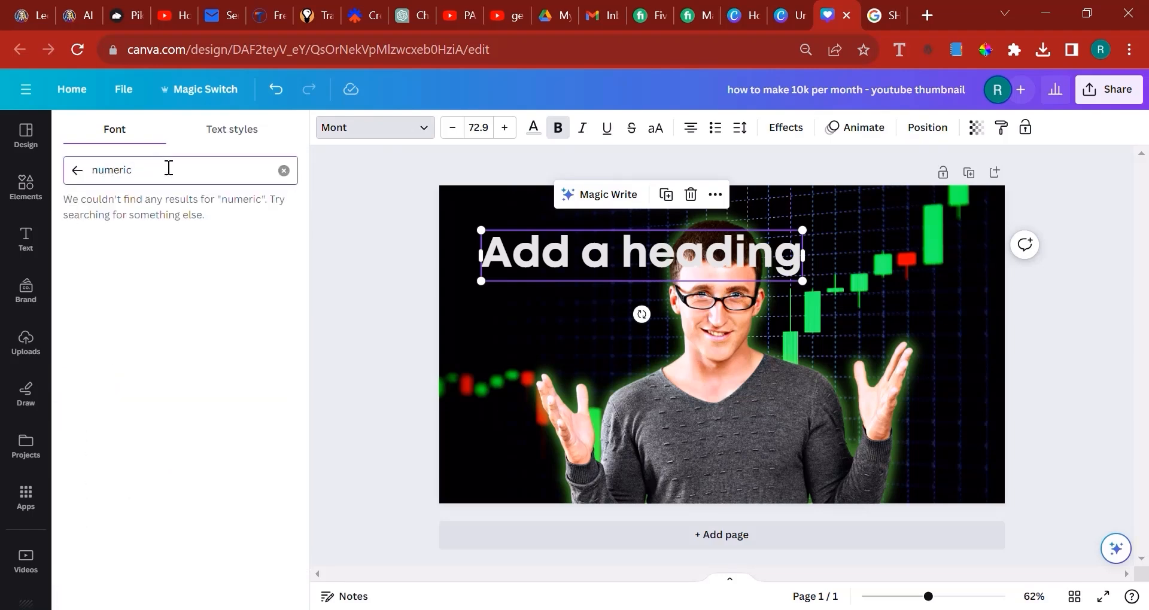
key(BackSpace)
key(BackSpace)
key(BackSpace)
key(BackSpace)
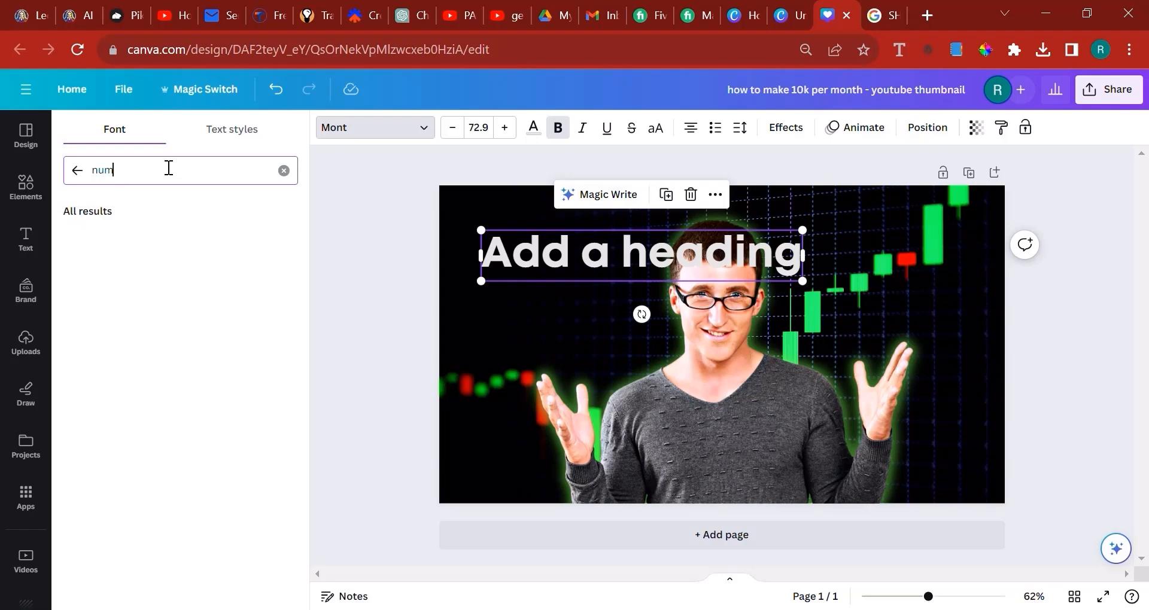
key(ctrl+a)
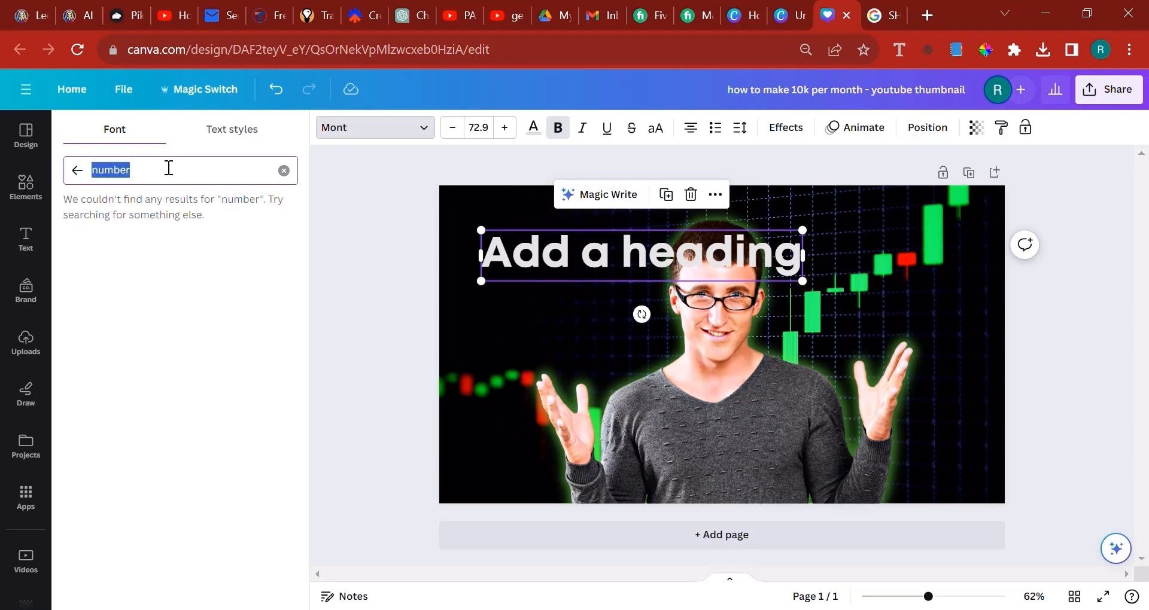
key(BackSpace)
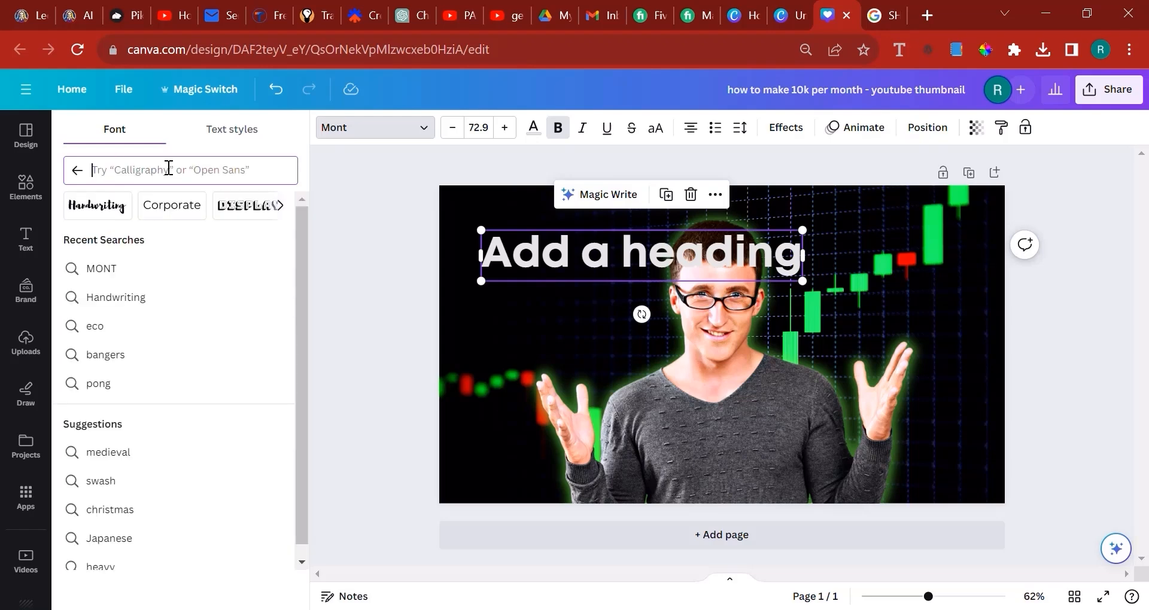
Search the fonts for "ai" and set the heading's font to Air Strip Arabic
text(ai)
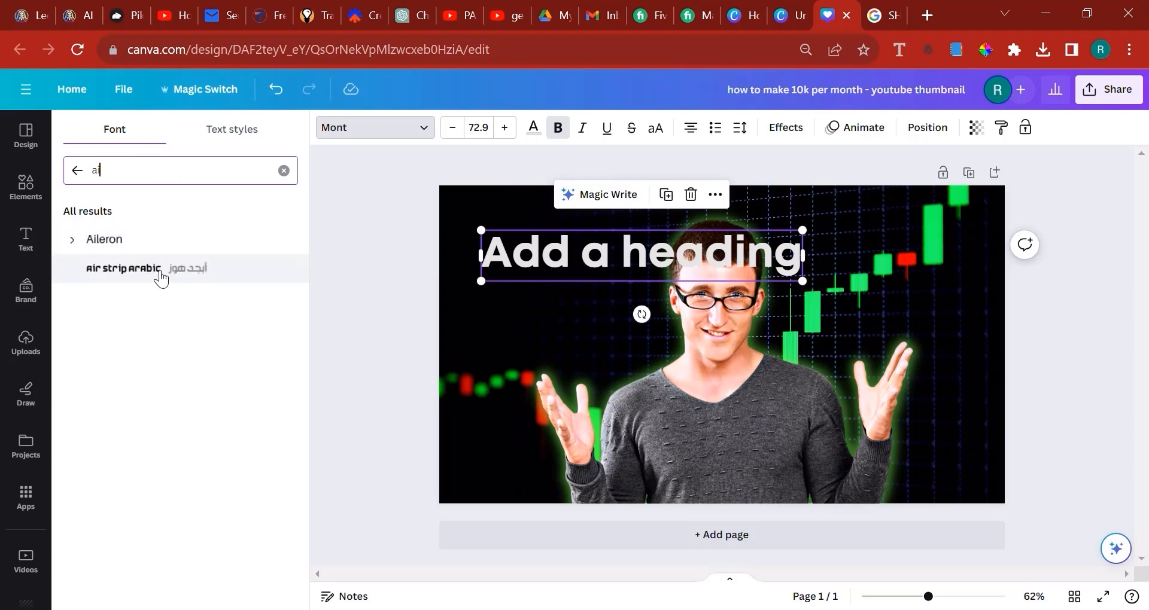
click(160, 273)
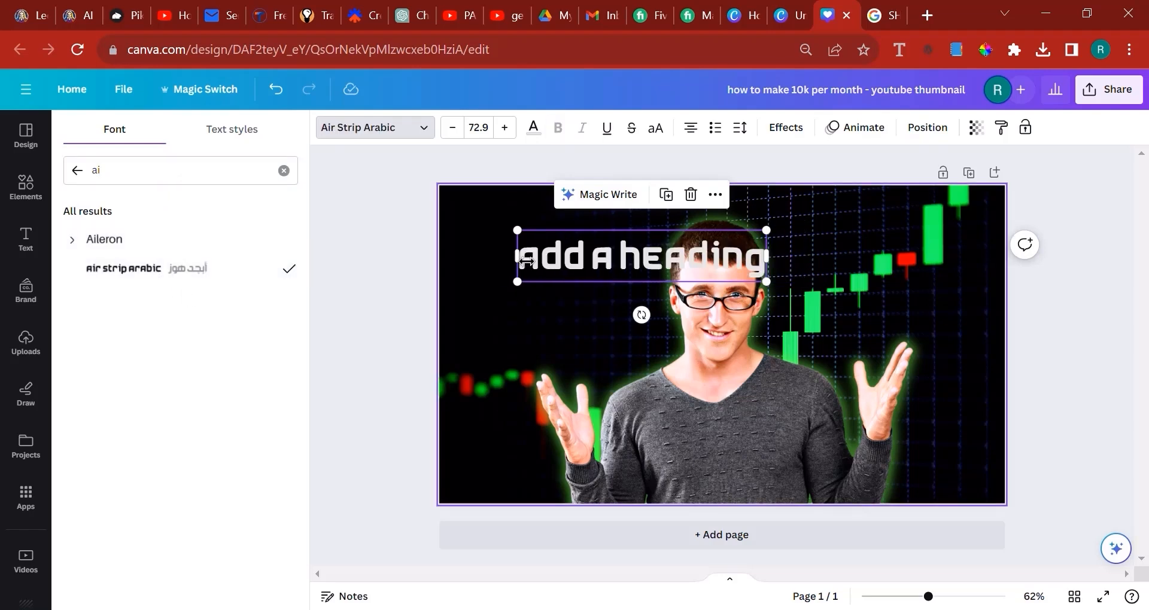
Look for a robotic-style font and set the heading's font to Architype Ballmer
double_click(578, 257)
click(154, 164)
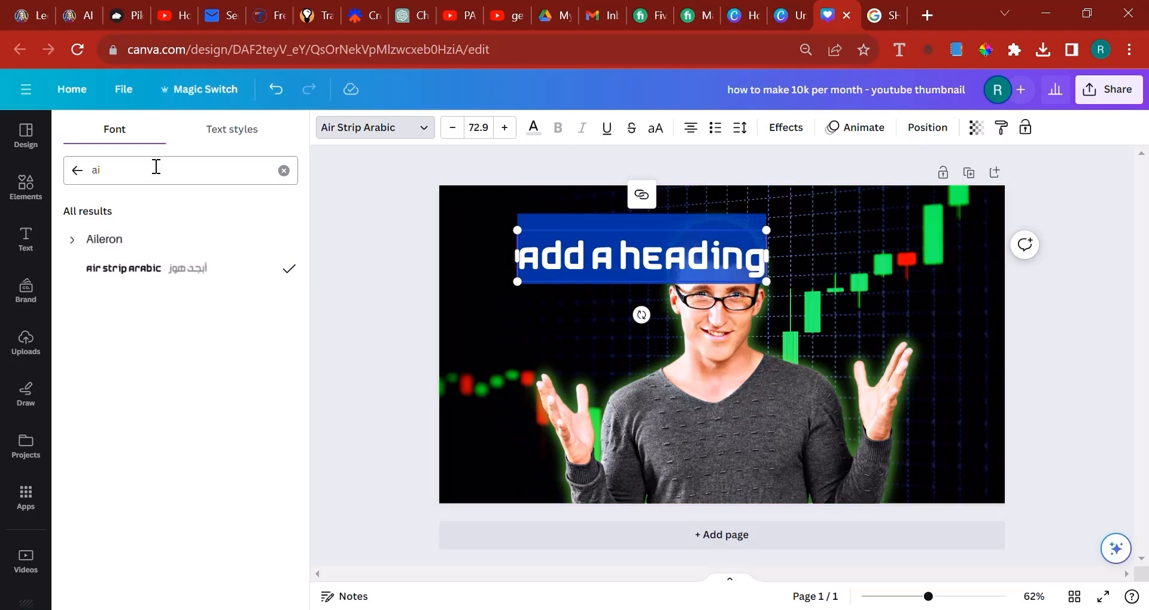
key(ctrl+a)
text(roboit)
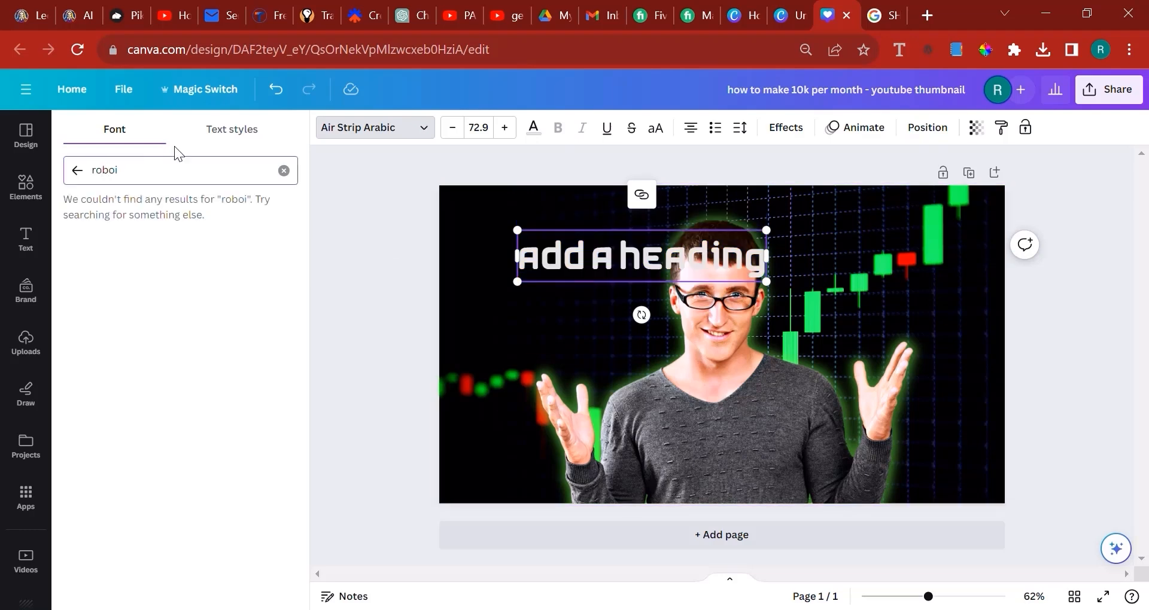
key(BackSpace)
key(BackSpace)
text(t)
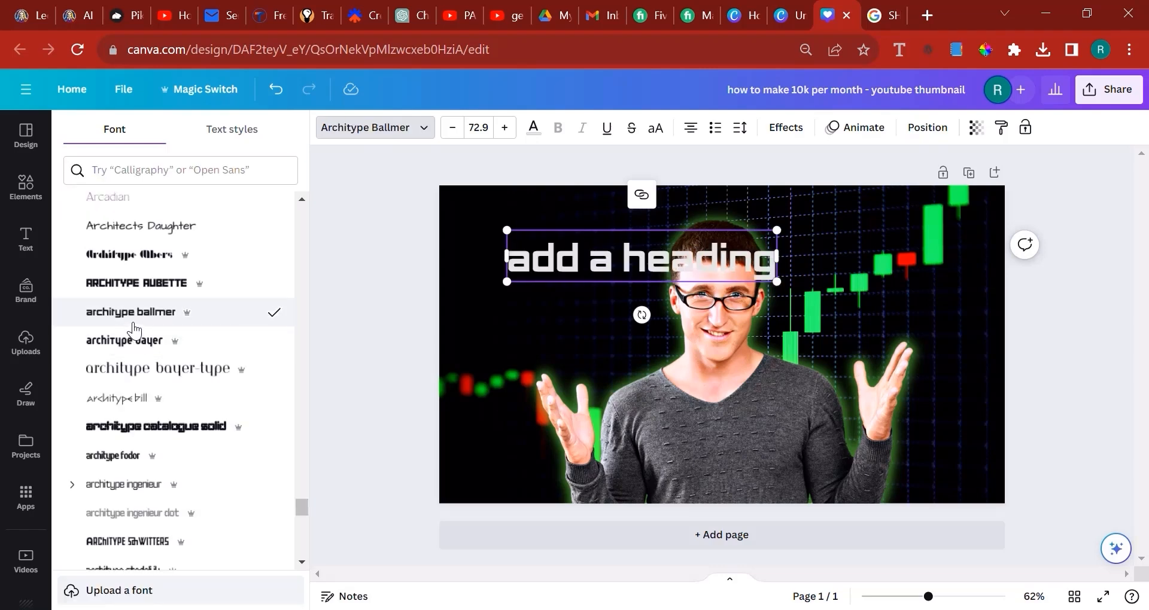
Replace the heading text with "10, 000", checking the "$10,000/mo" reference thumbnail in the YouTube results along the way
double_click(688, 264)
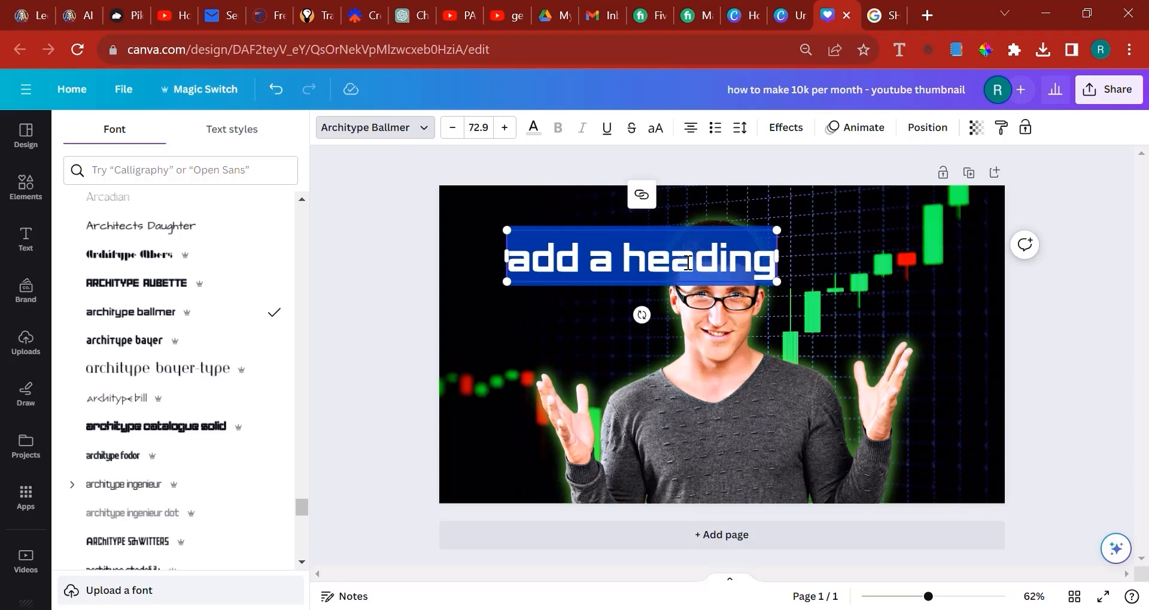
text(10)
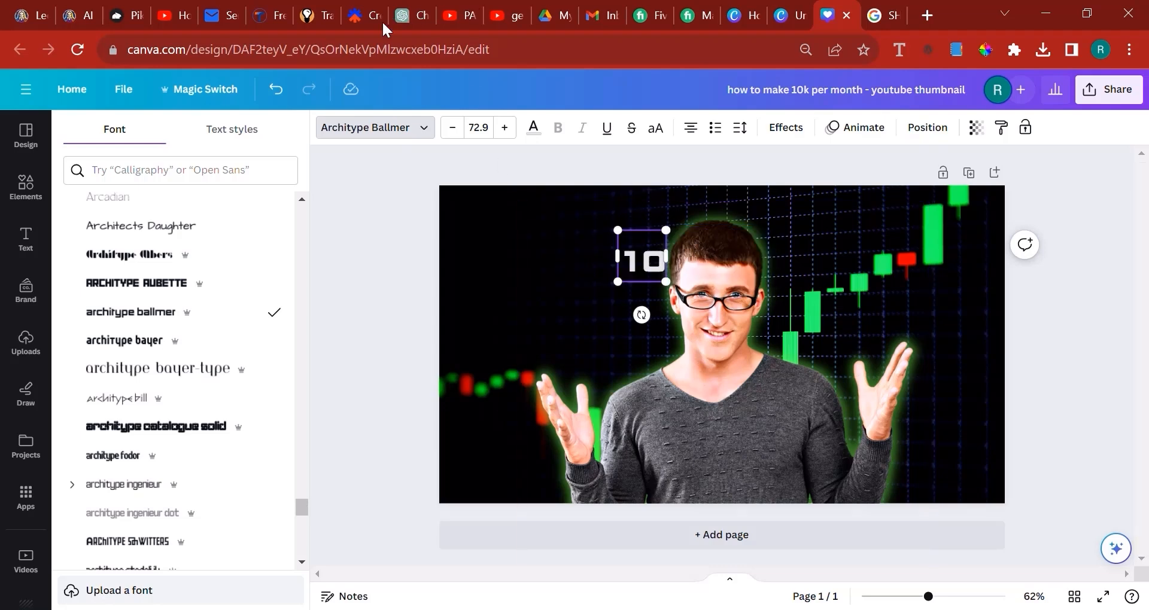
click(458, 8)
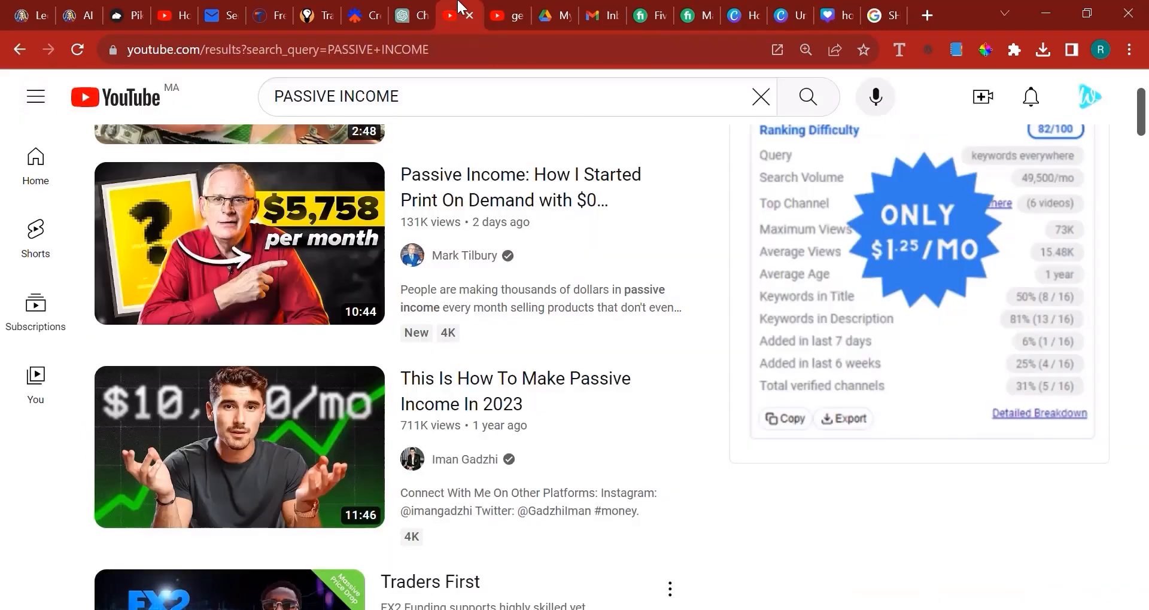
click(873, 9)
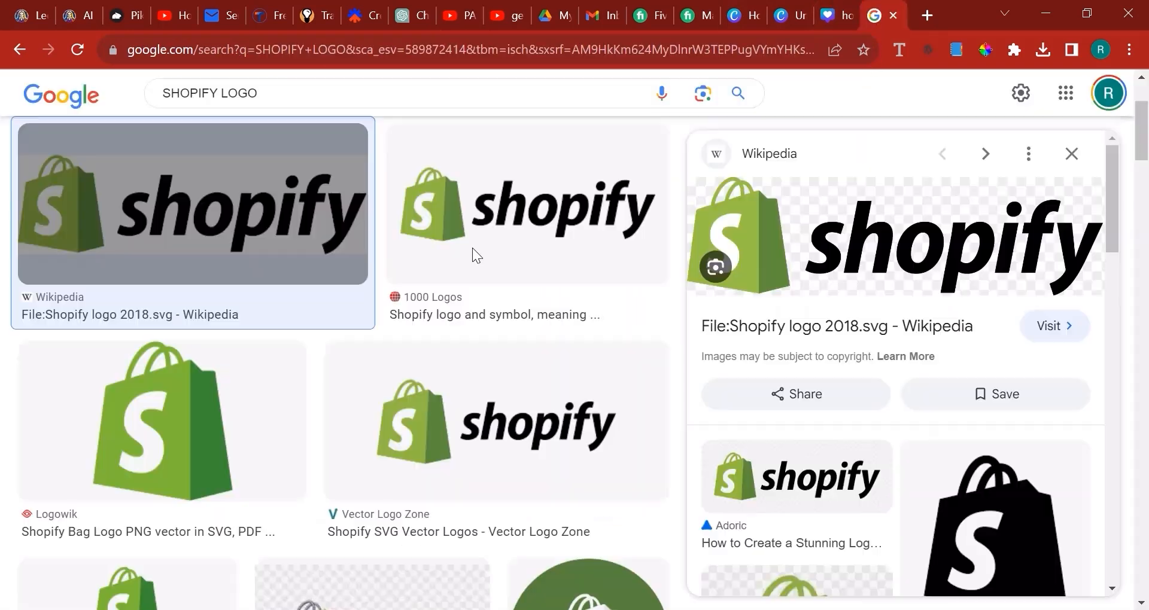
click(854, 8)
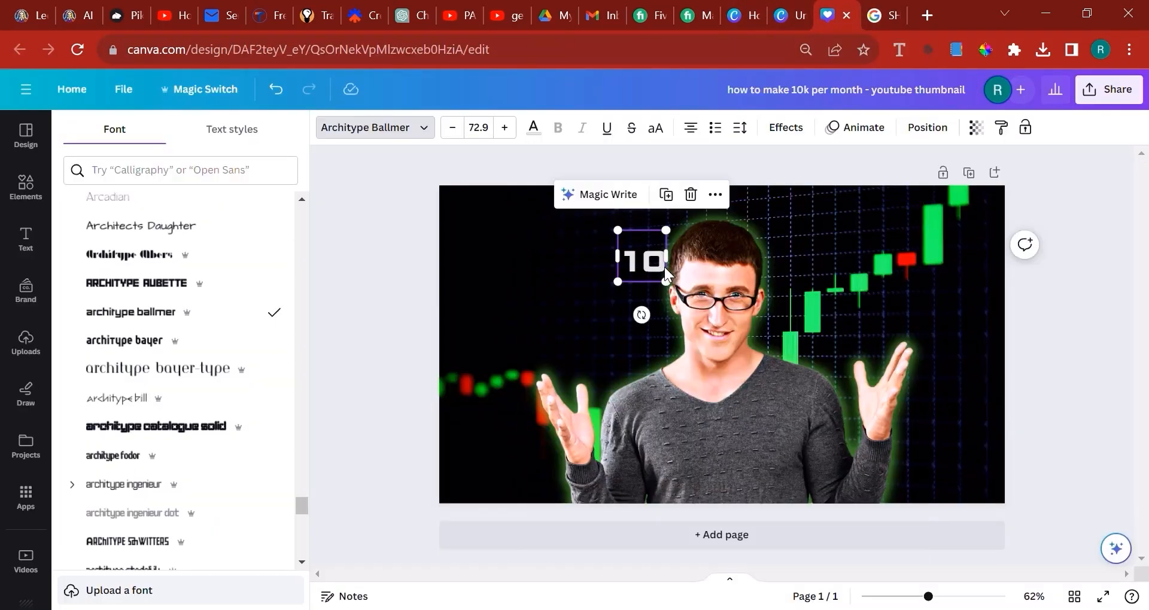
click(664, 267)
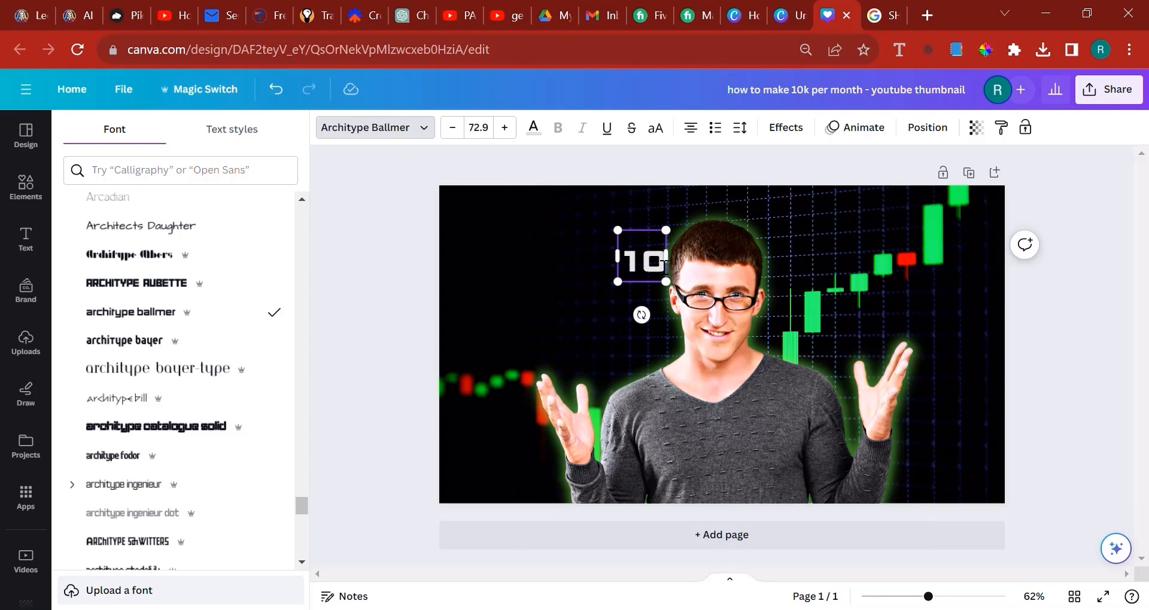
text(')
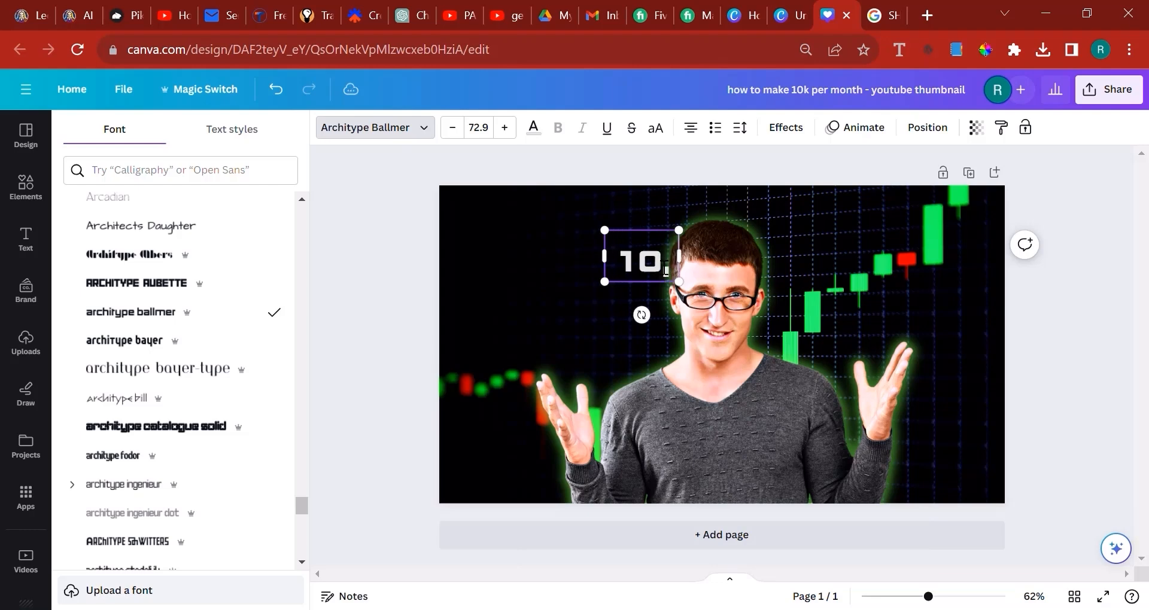
text(  000)
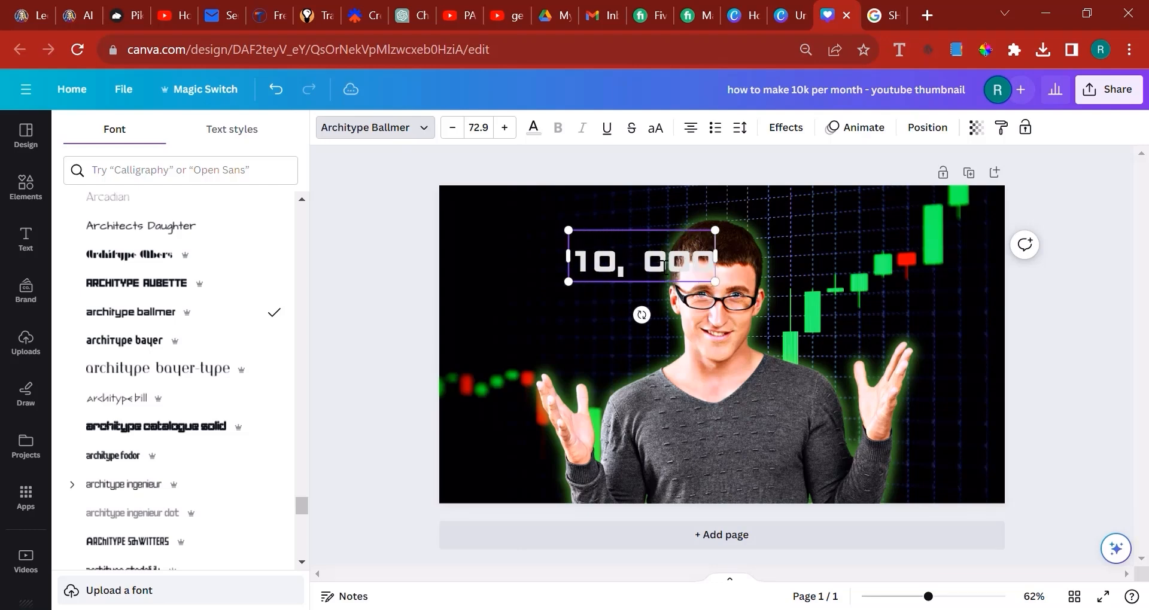
Enlarge the "10, 000" heading to font size 205 and deselect it
drag(716, 281, 972, 417)
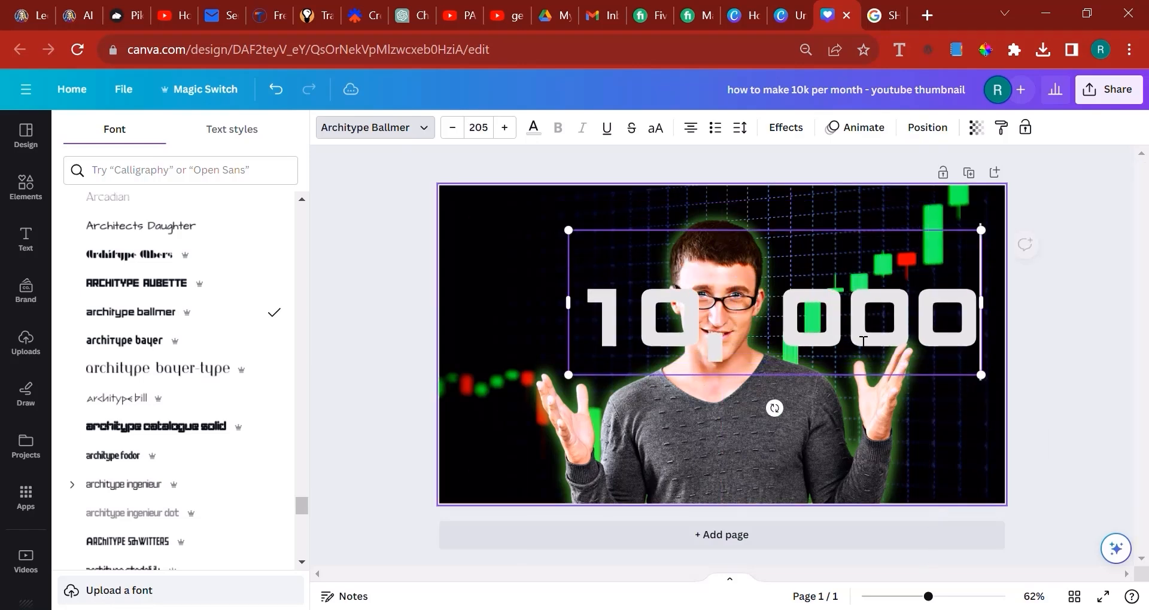
click(896, 326)
click(1028, 371)
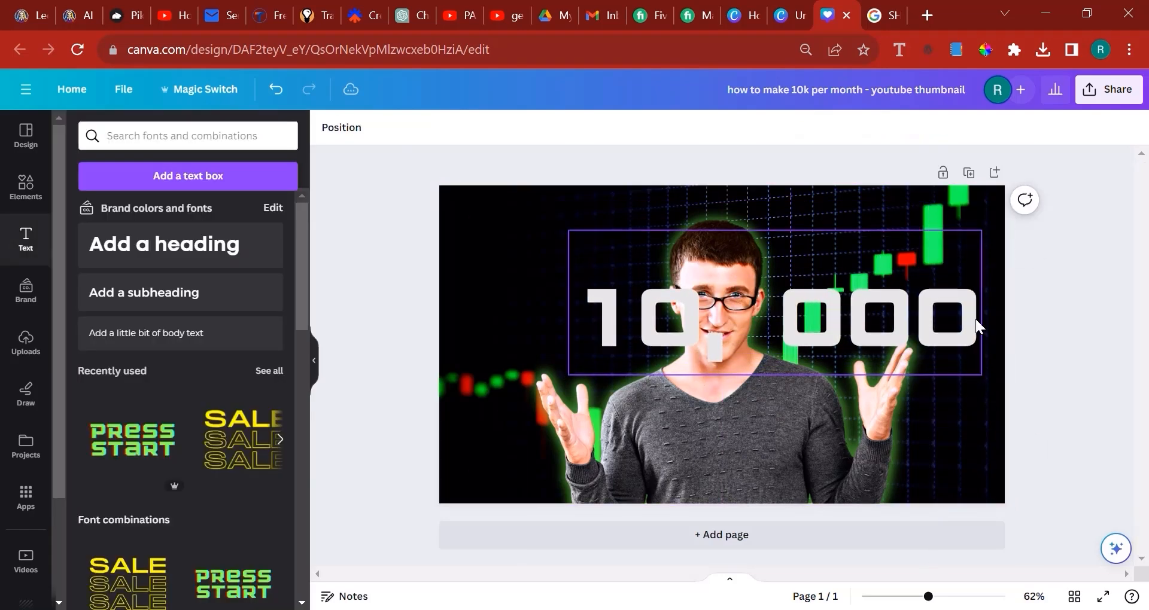
Add a $ sign before the heading's number, widen its box to keep one line and move it up over the man's head
click(975, 318)
click(603, 304)
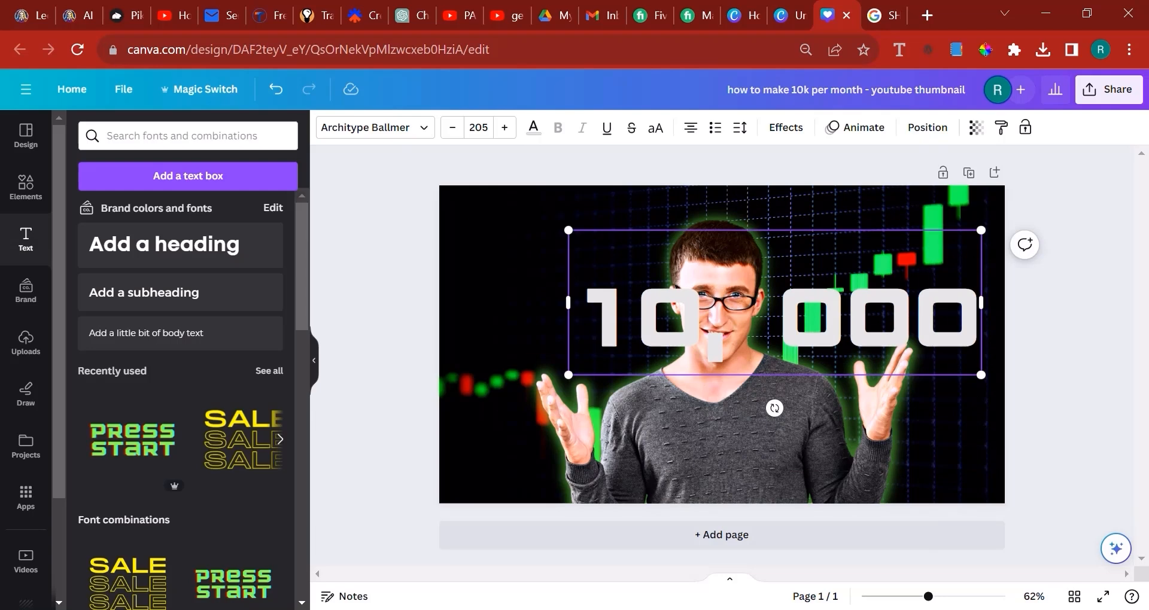
text($)
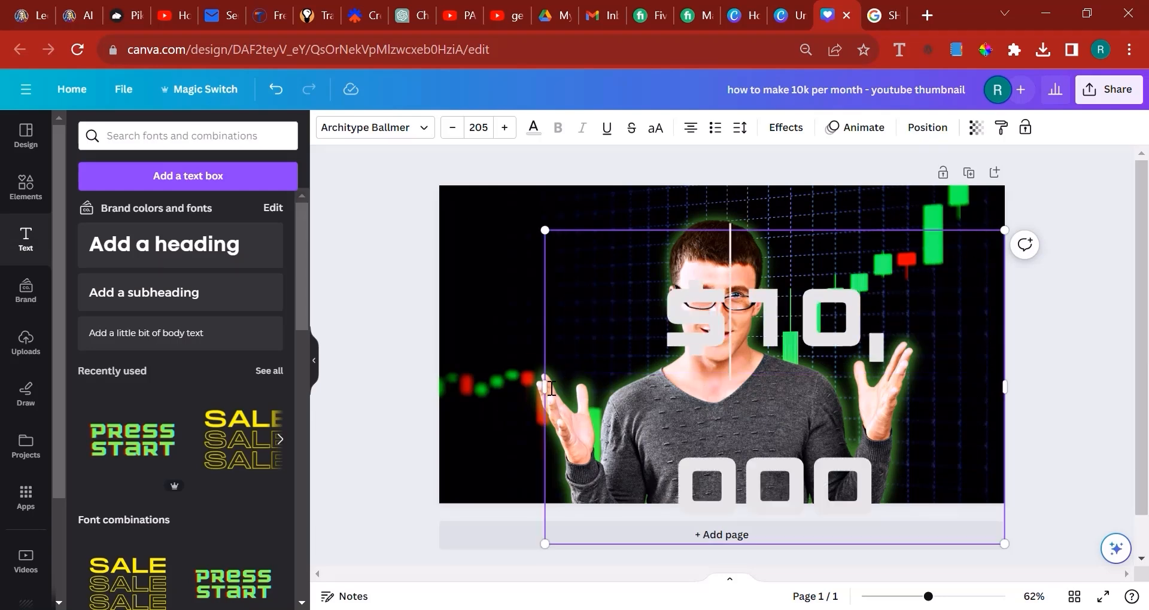
drag(458, 377, 405, 373)
click(1041, 410)
drag(960, 336, 965, 313)
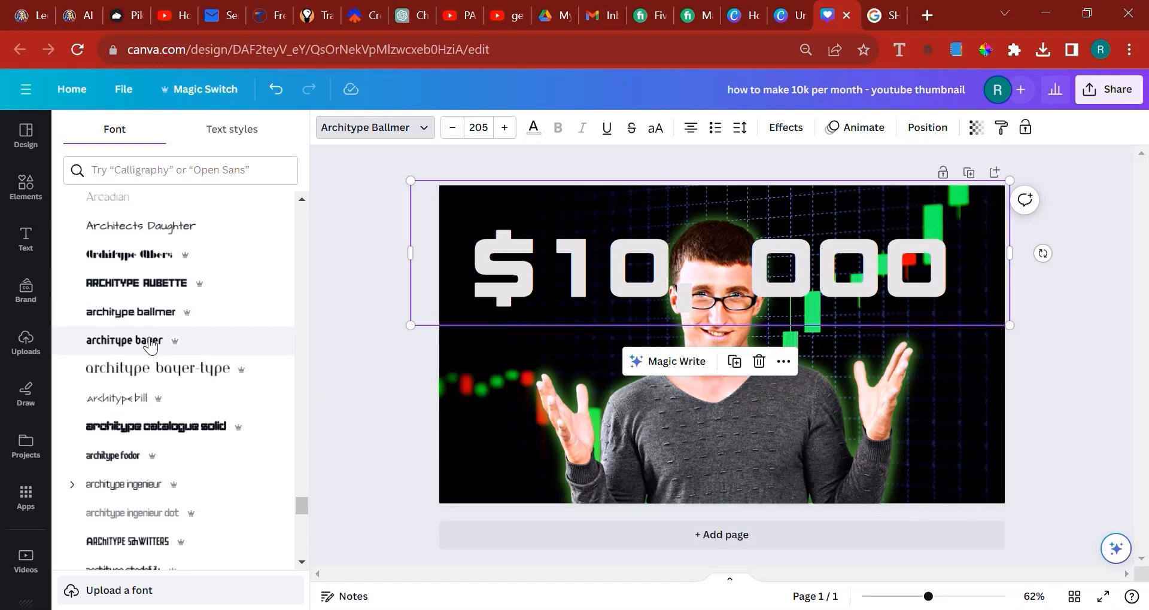
Try the Architype Ingenieur and Architype Van D... fonts on the heading, widening its box to fit one line
click(96, 484)
scroll(110, 539, down, 2)
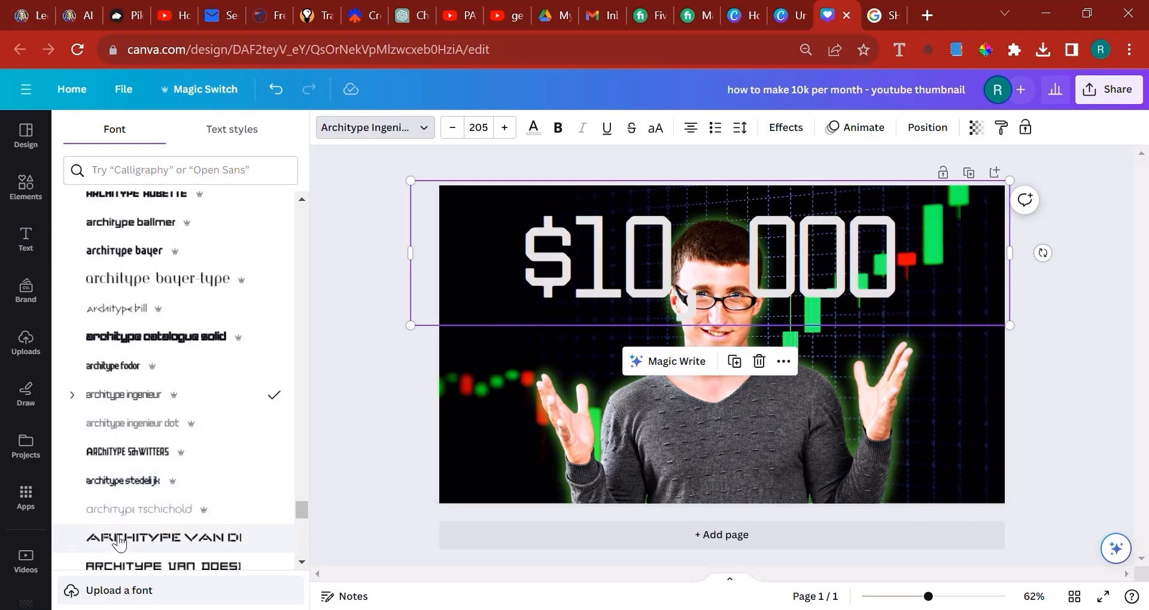
click(120, 540)
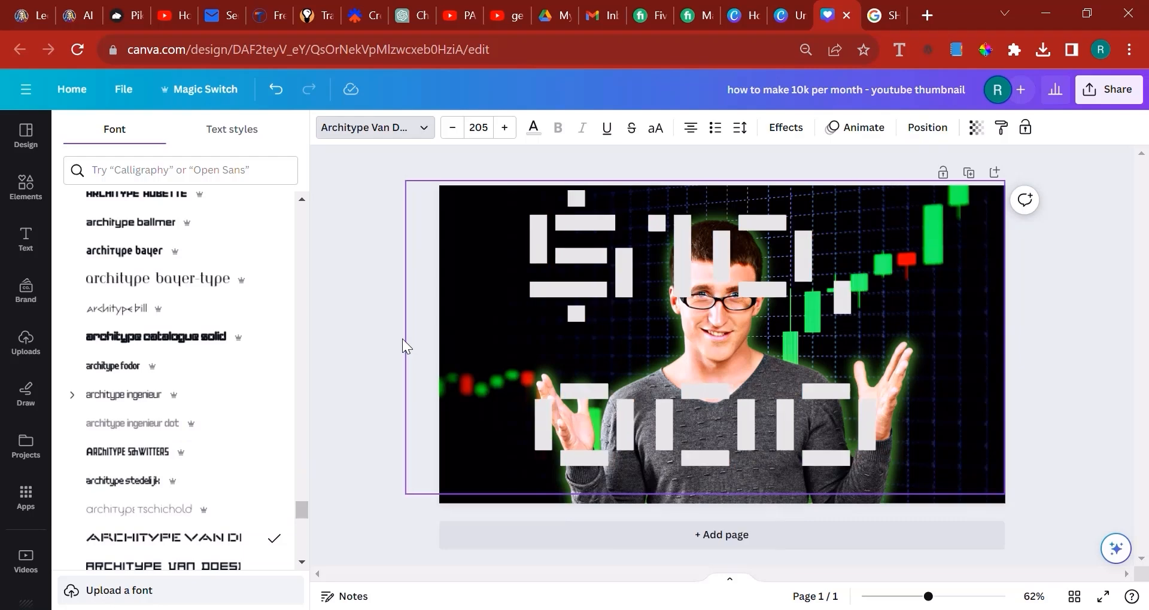
drag(402, 338, 175, 340)
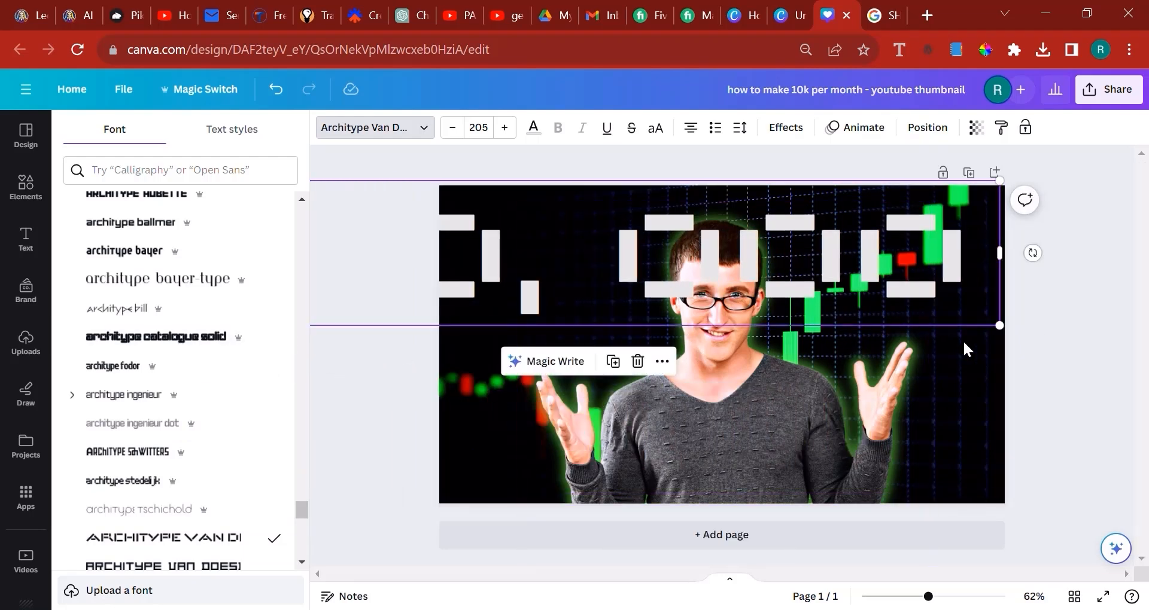
drag(955, 300, 1039, 335)
Try the next Architype Van Does... font, settle on Architype Ingenieur Dot for the heading and place it across the page's upper part
scroll(174, 529, down, 3)
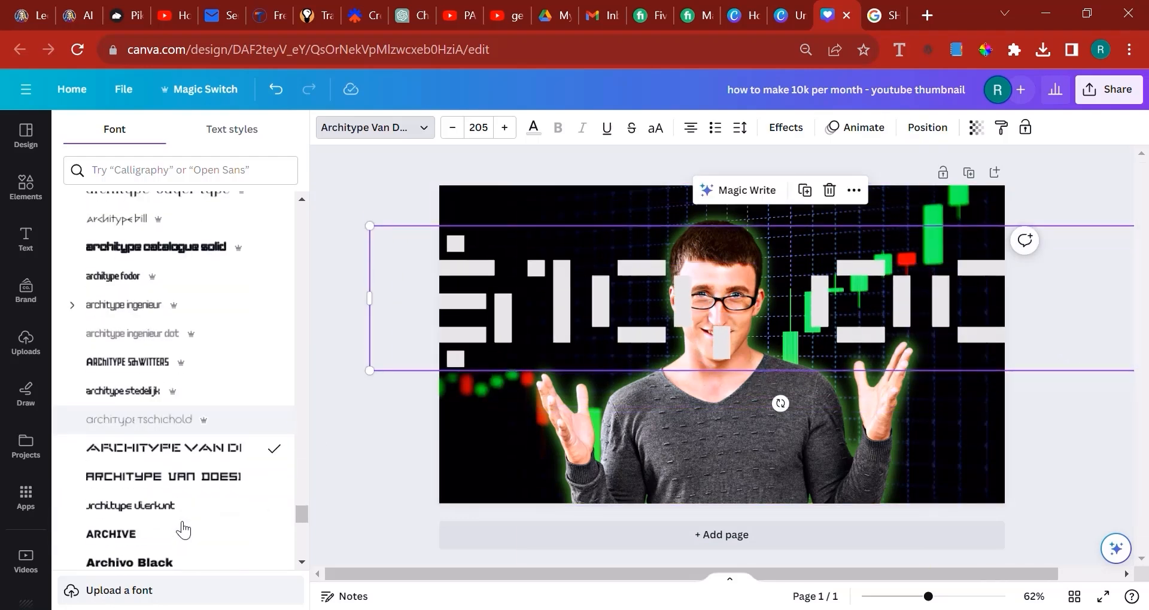
click(170, 488)
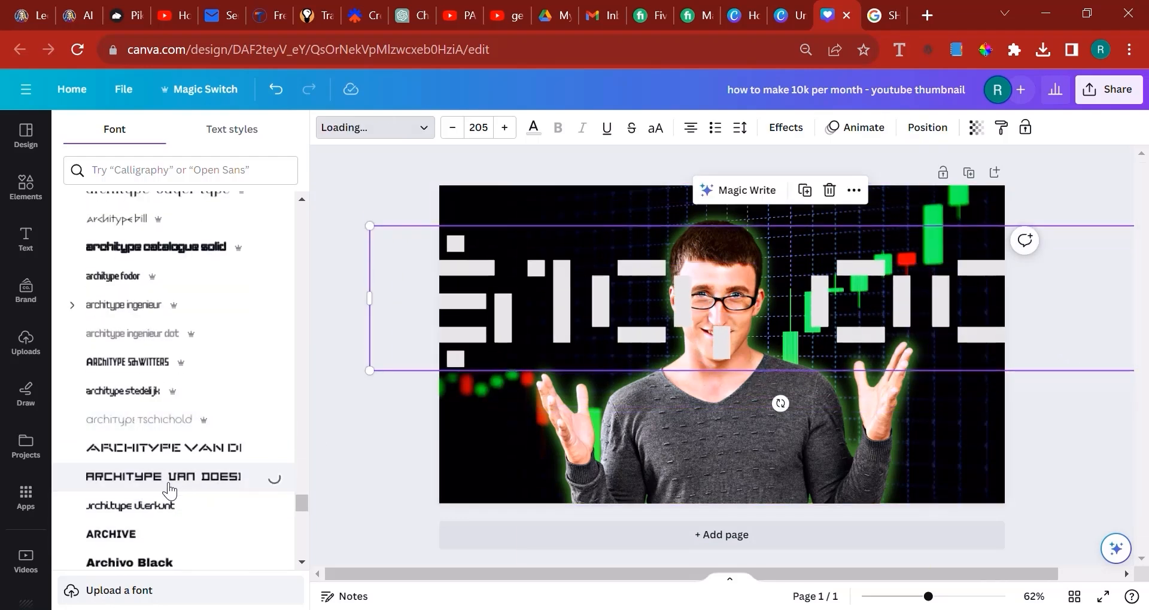
click(132, 333)
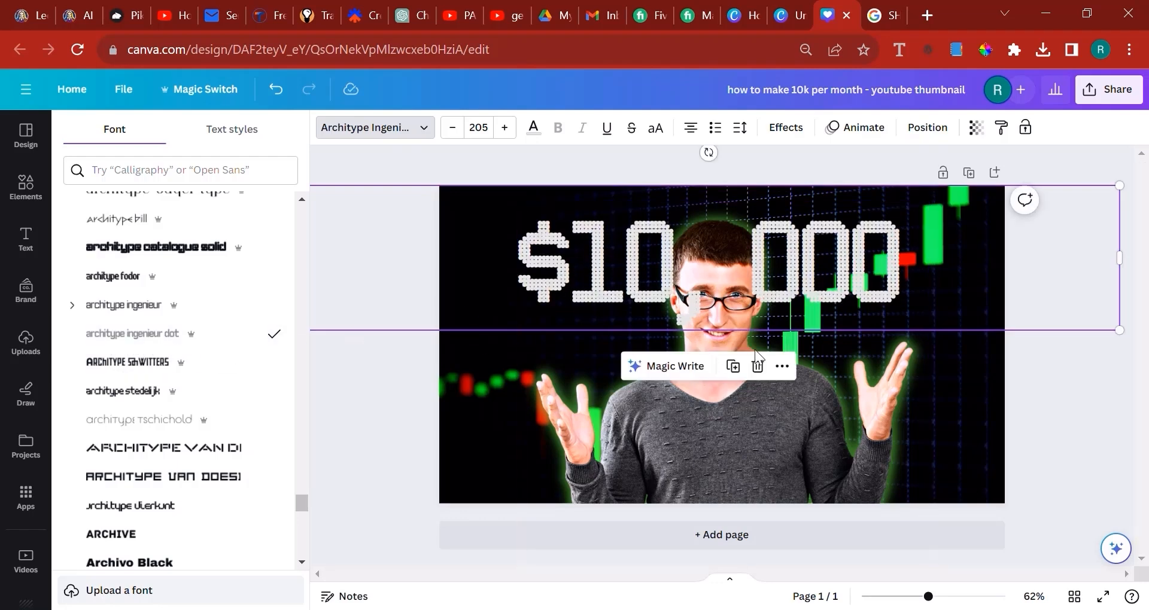
Widen the gap after the heading's comma so the man's face is clear, and reduce the text to font size 196
click(711, 297)
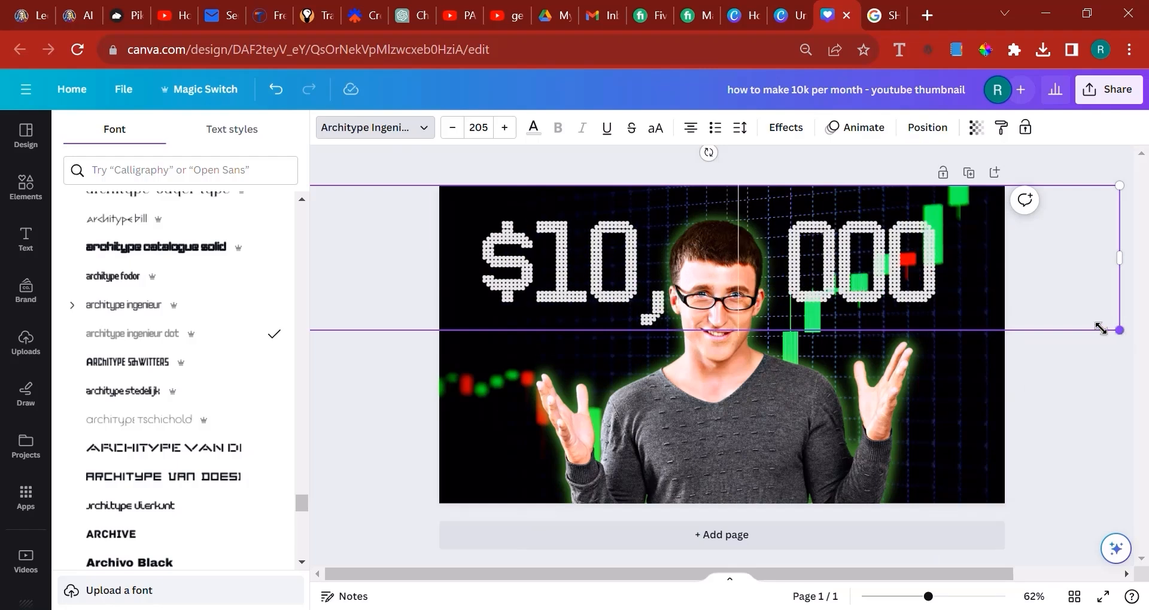
drag(1101, 329, 1084, 323)
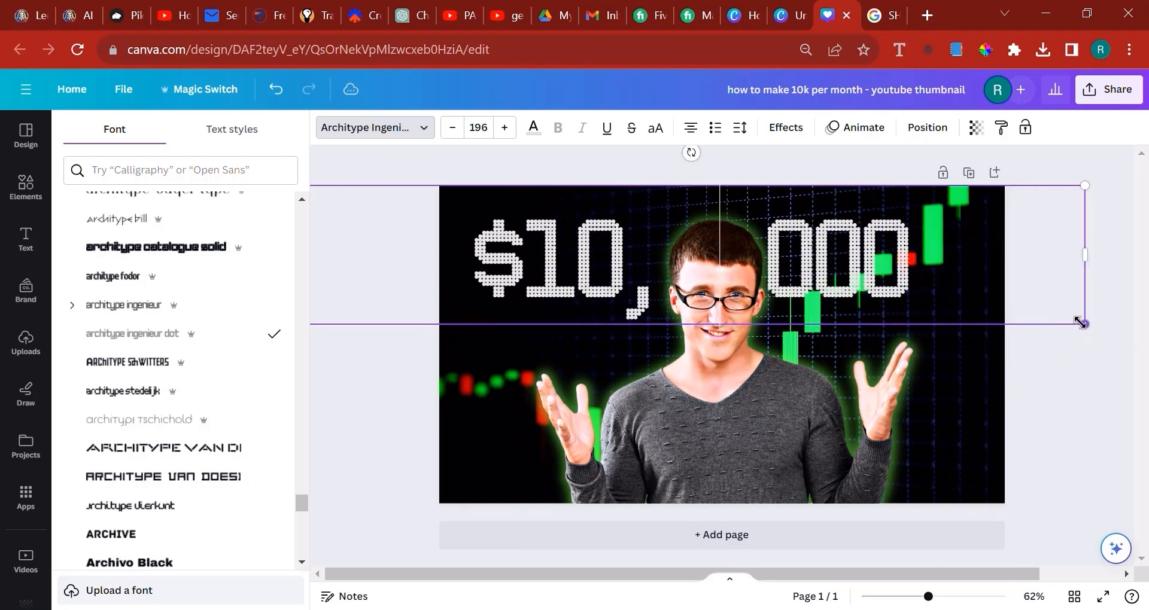
click(1089, 384)
click(1106, 403)
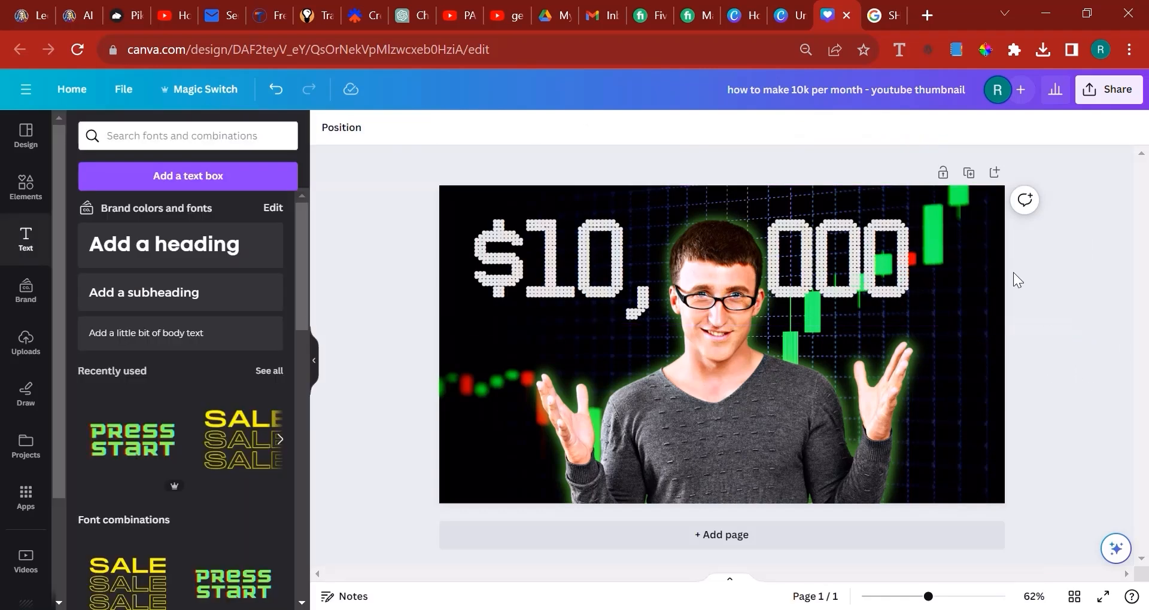
Shift the heading slightly down and right on the page, and recolour its text white
click(1042, 276)
drag(1089, 252, 871, 275)
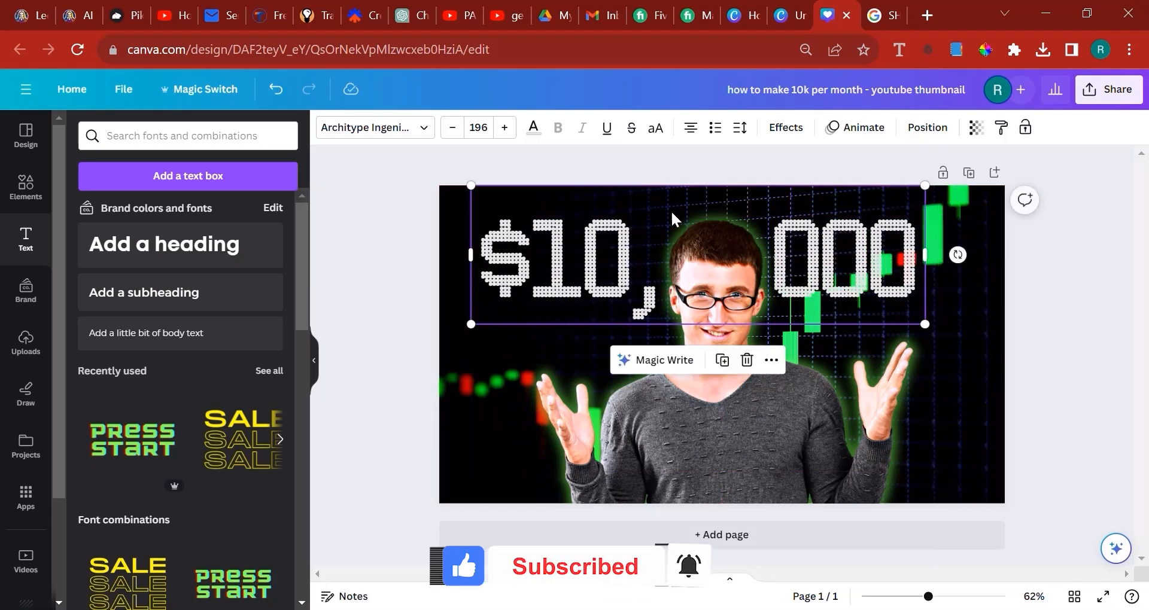
click(909, 128)
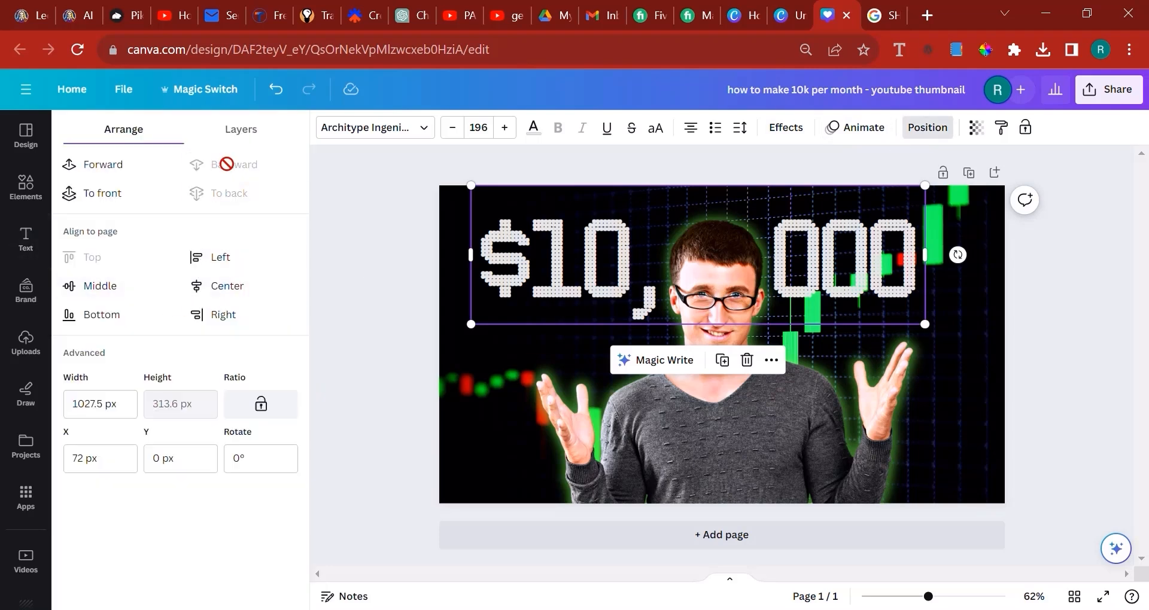
drag(865, 279, 868, 285)
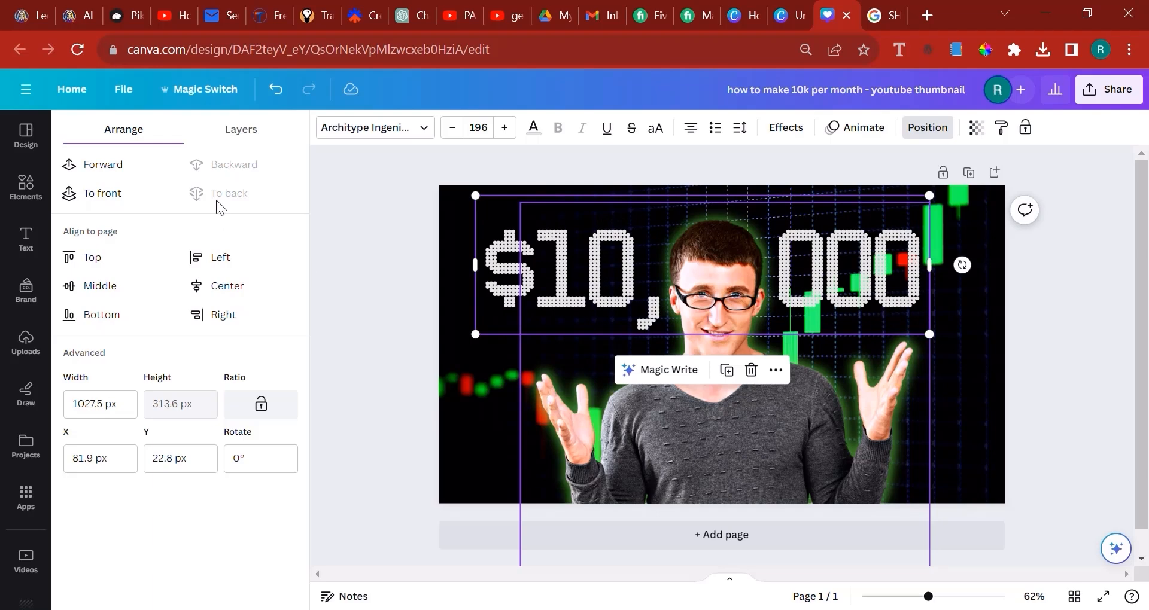
click(534, 128)
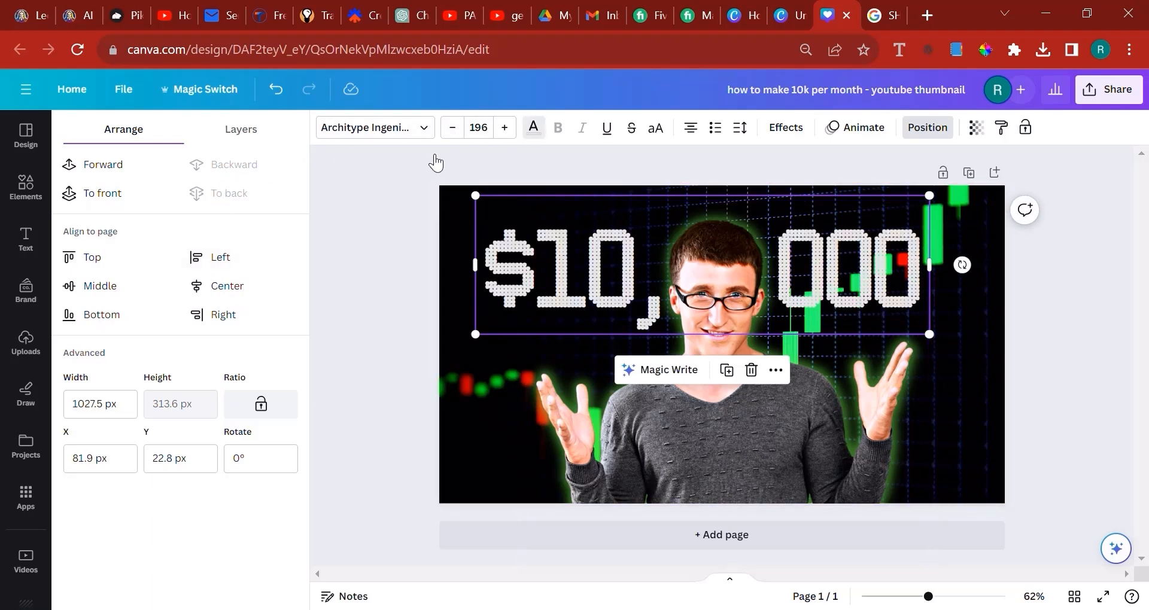
click(154, 214)
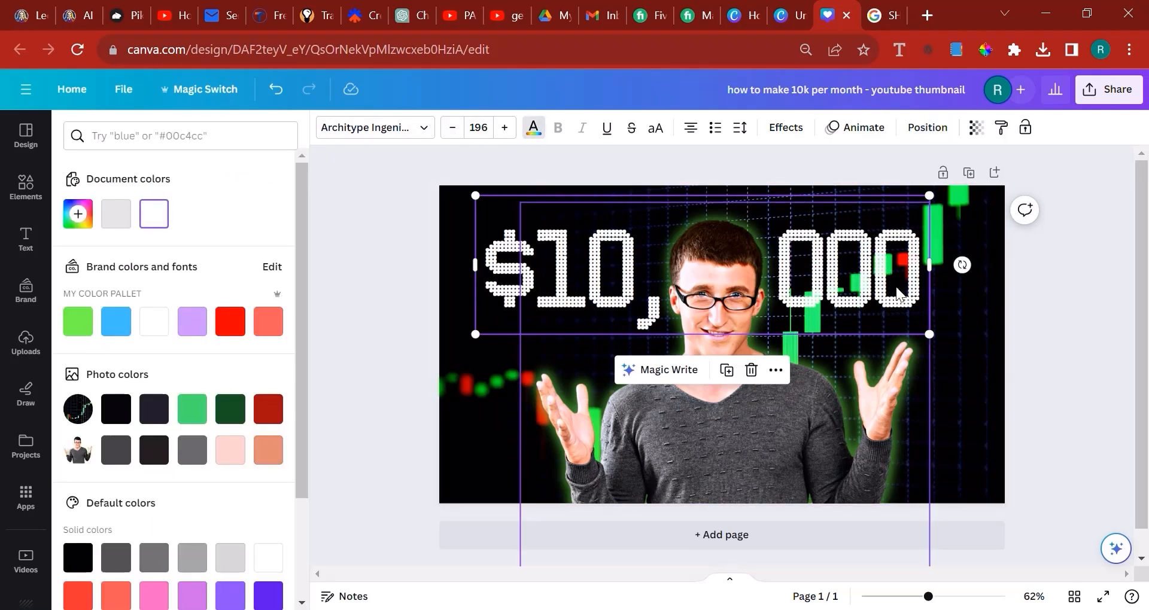
drag(895, 307, 899, 303)
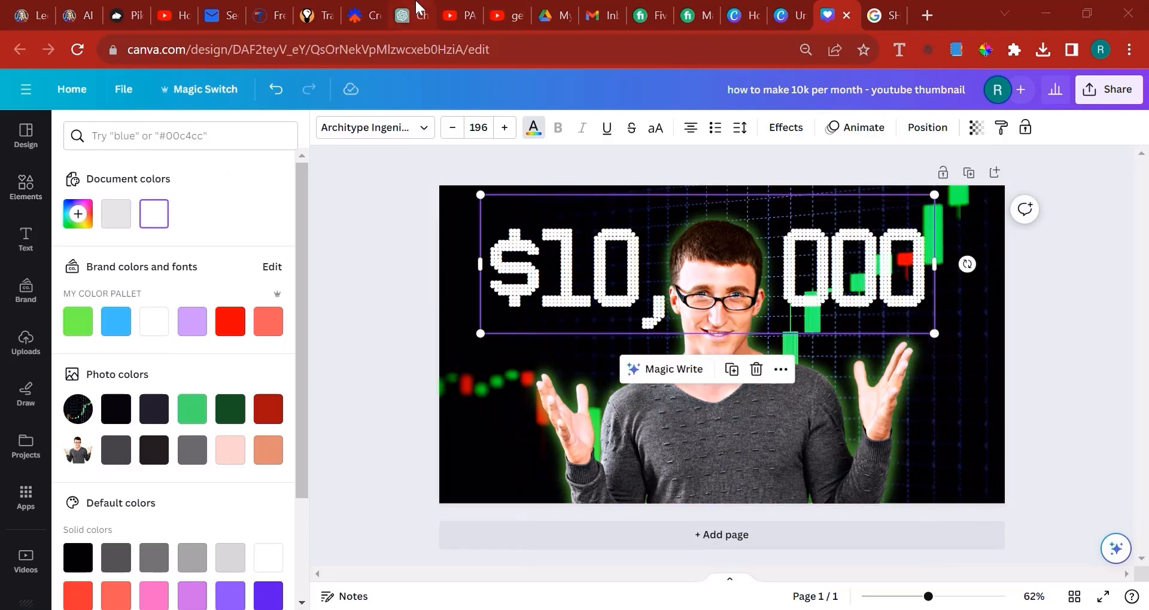
Check the reference thumbnail in the YouTube passive income results, and search Canva's graphics for "green light"
click(441, 11)
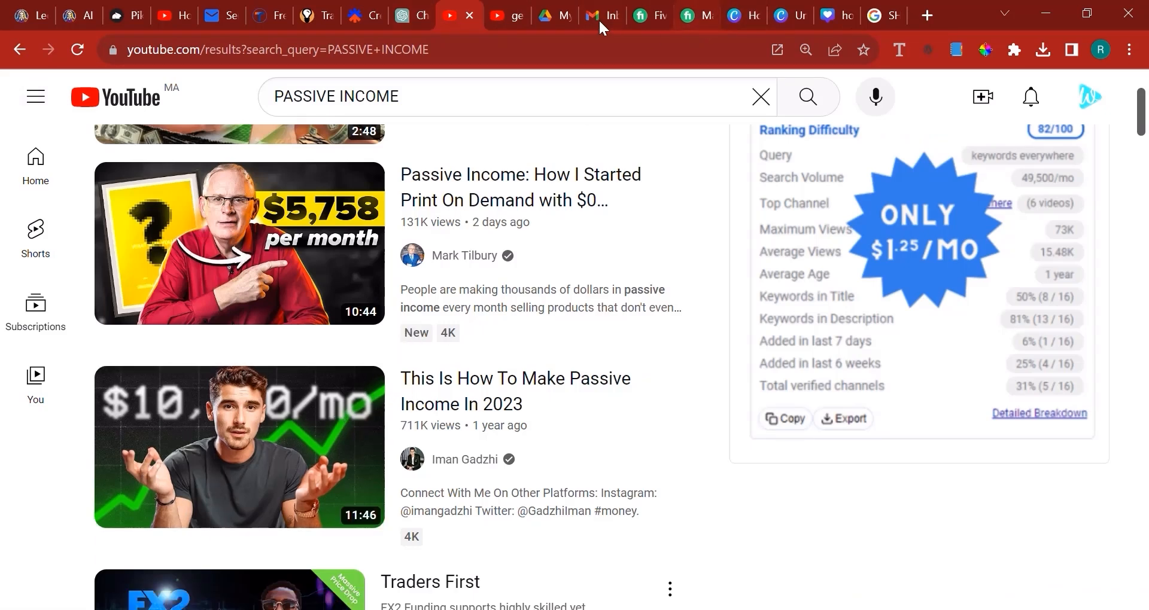
click(775, 2)
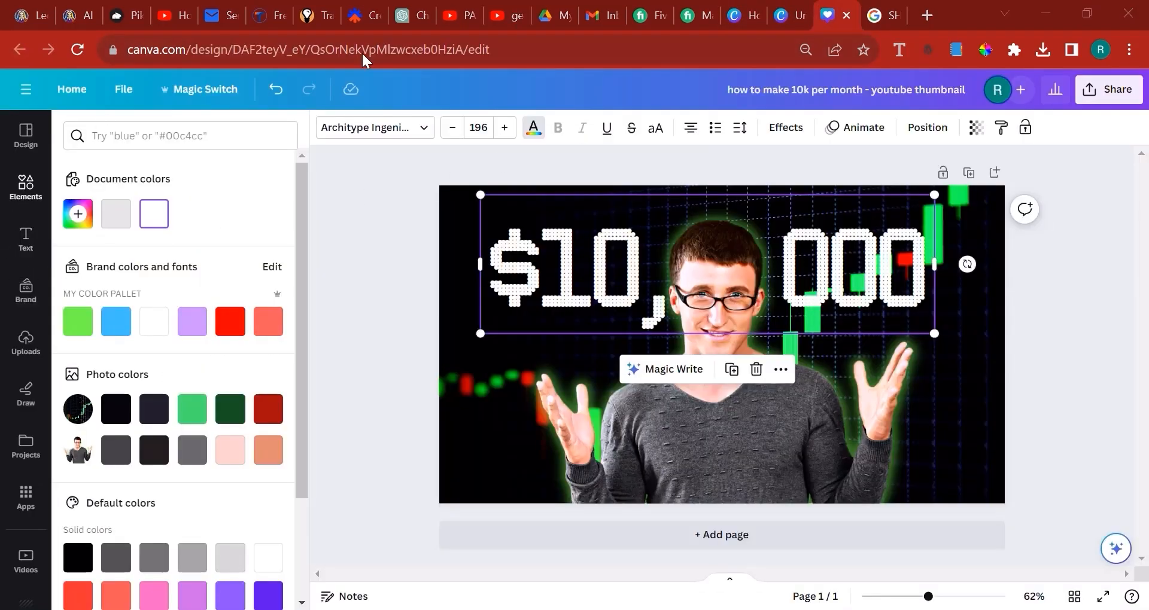
mouse_move(33, 201)
click(136, 136)
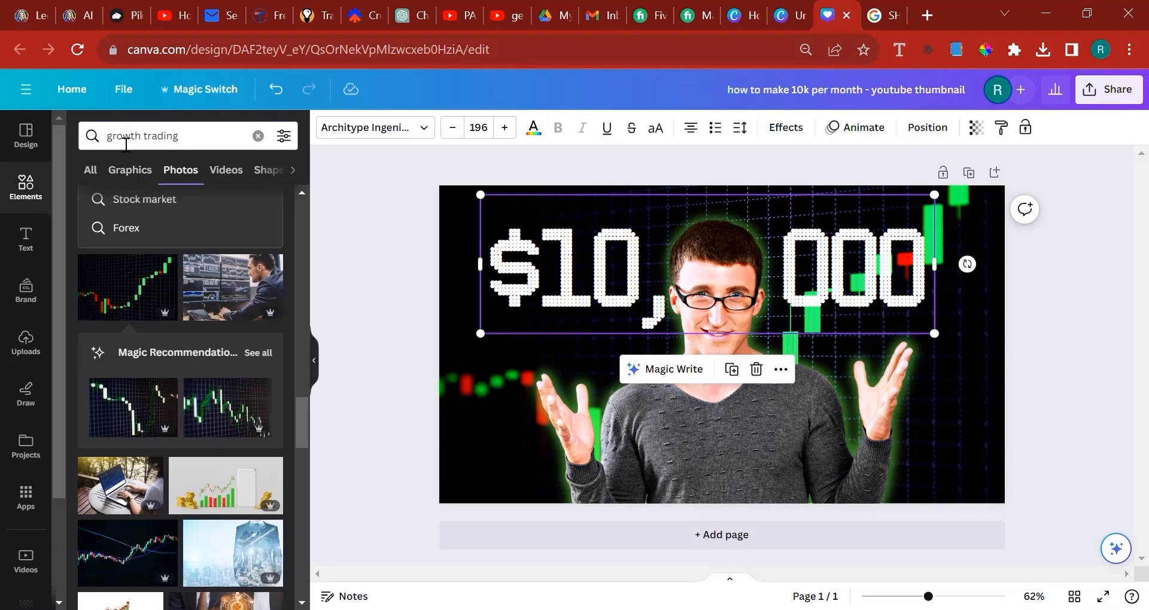
triple_click(136, 136)
text(gre)
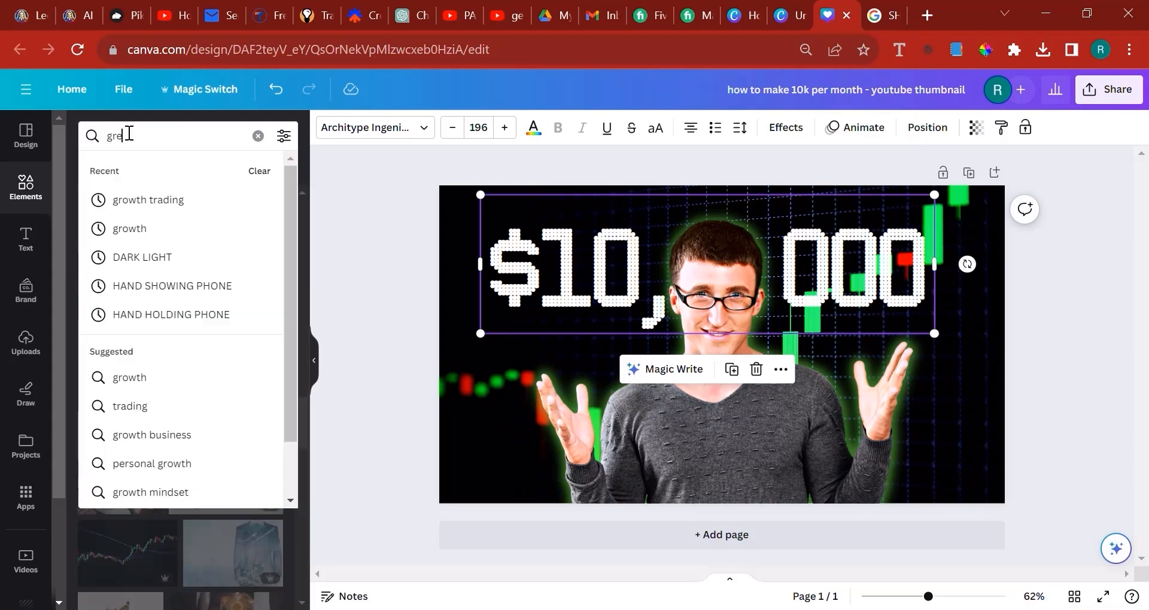
text(en light)
key(Return)
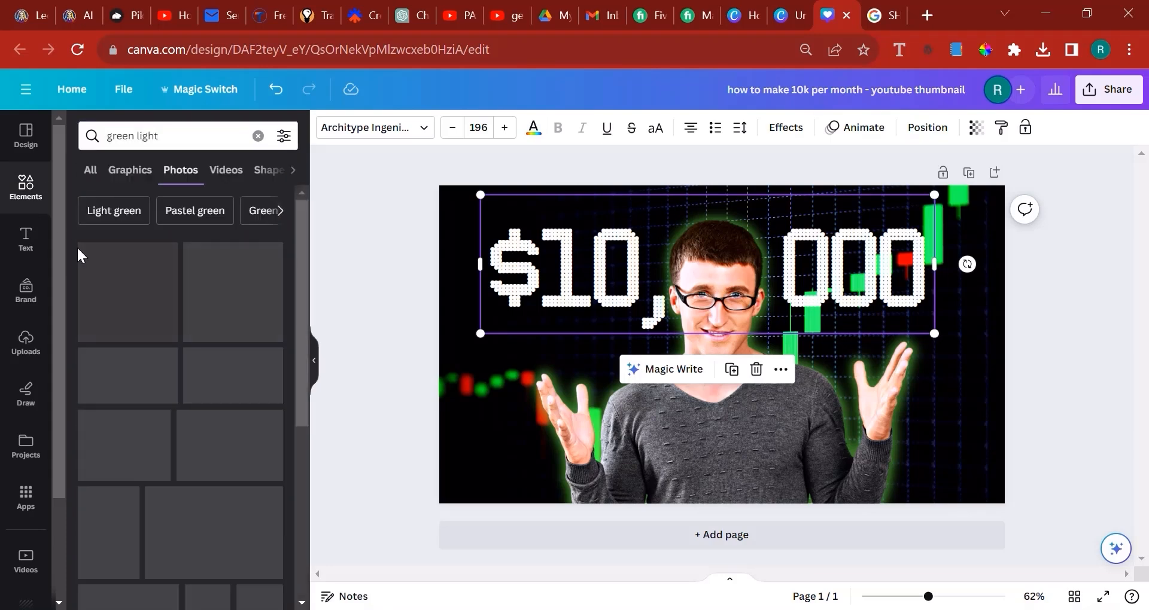
click(128, 174)
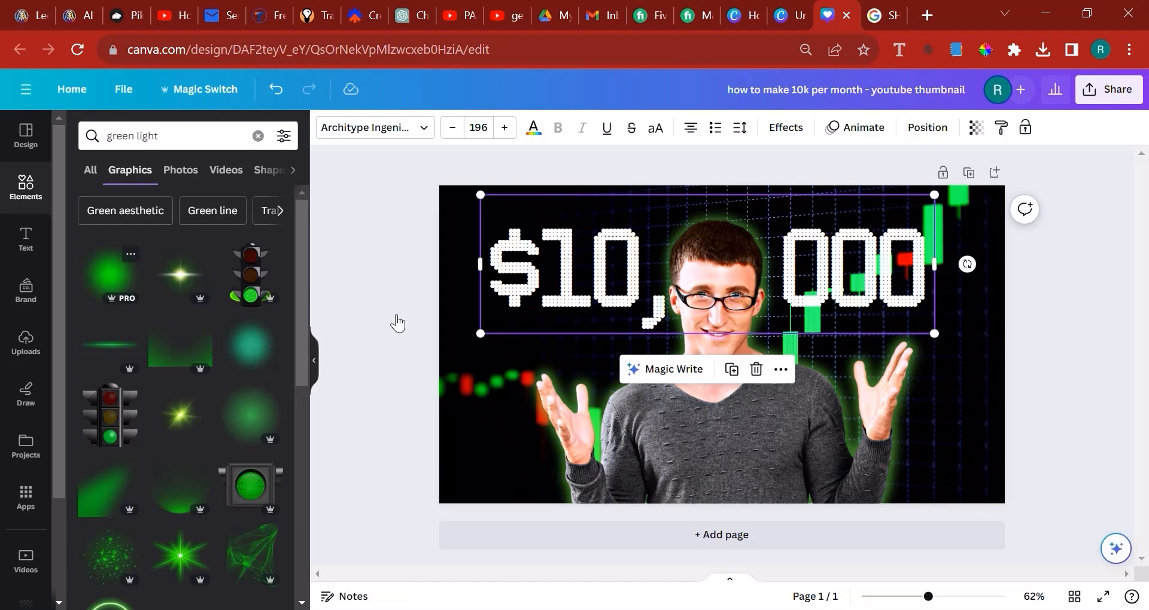
Add the round green glow graphic and enlarge it to about 1852 × 1892 px so it covers the whole page
drag(628, 340, 513, 294)
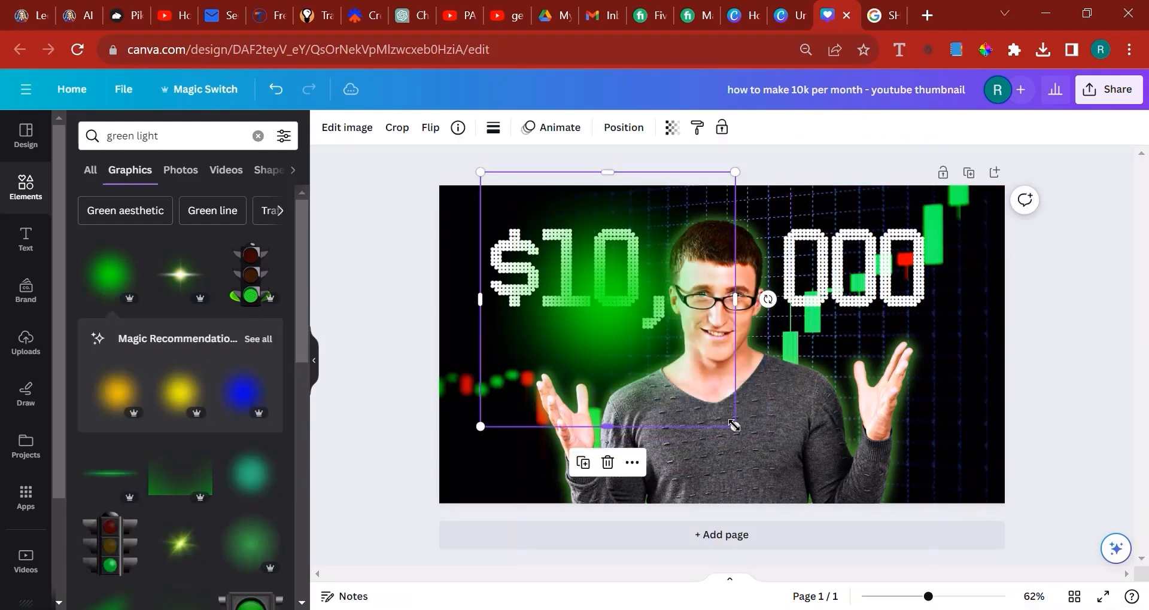
drag(733, 426, 1053, 592)
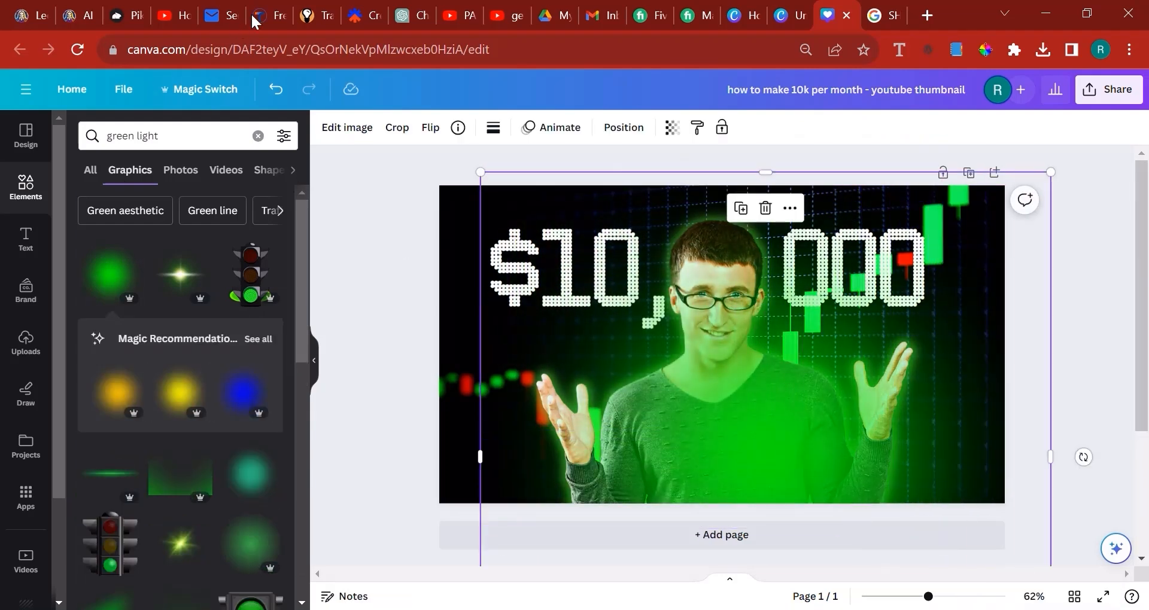
drag(483, 176, 136, 8)
drag(550, 338, 609, 452)
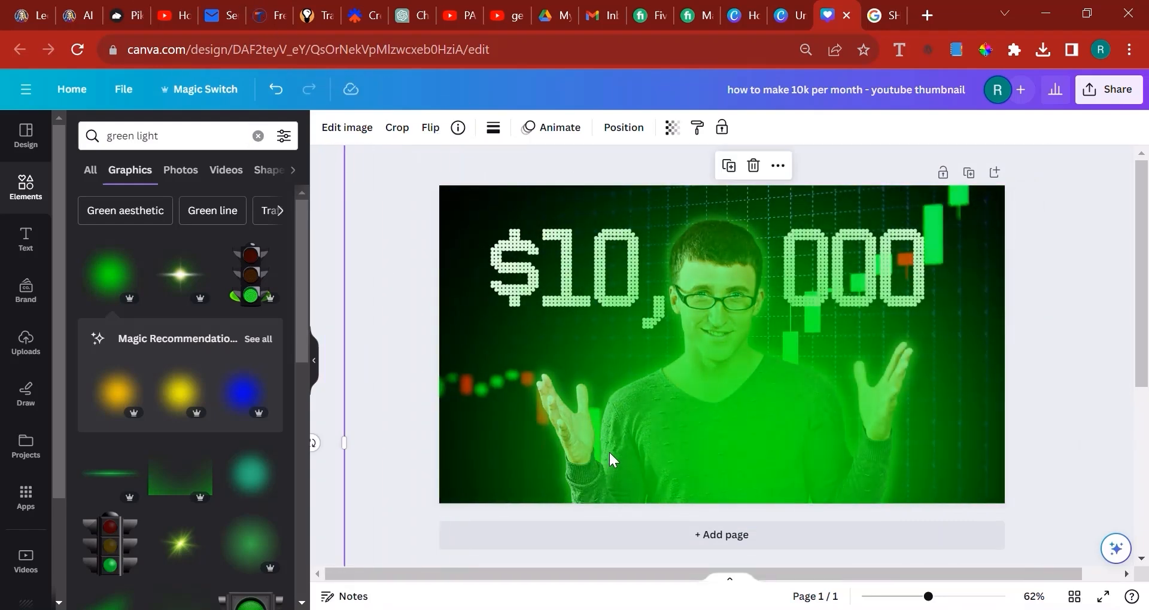
Send the green glow behind the man and the heading, and shift it slightly down and left
click(623, 126)
click(235, 171)
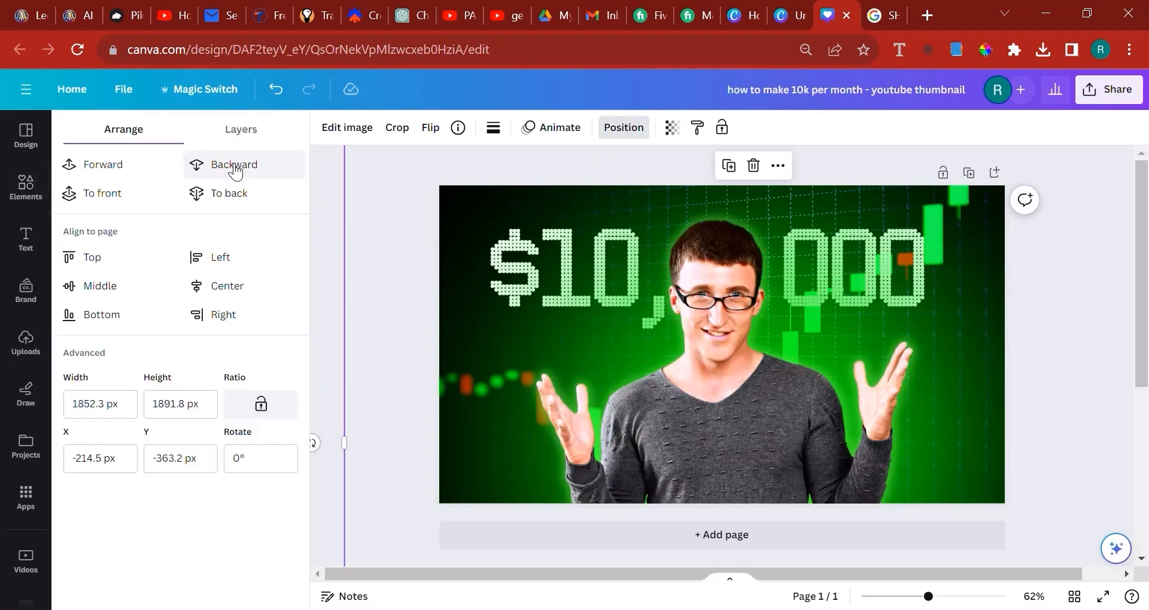
click(235, 171)
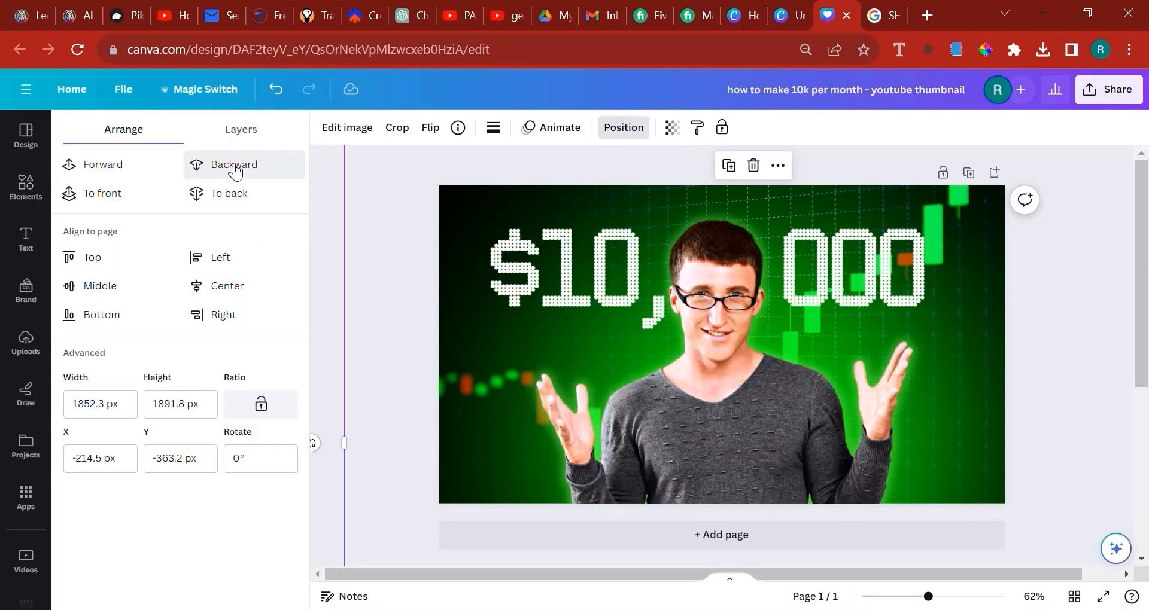
click(120, 163)
click(214, 162)
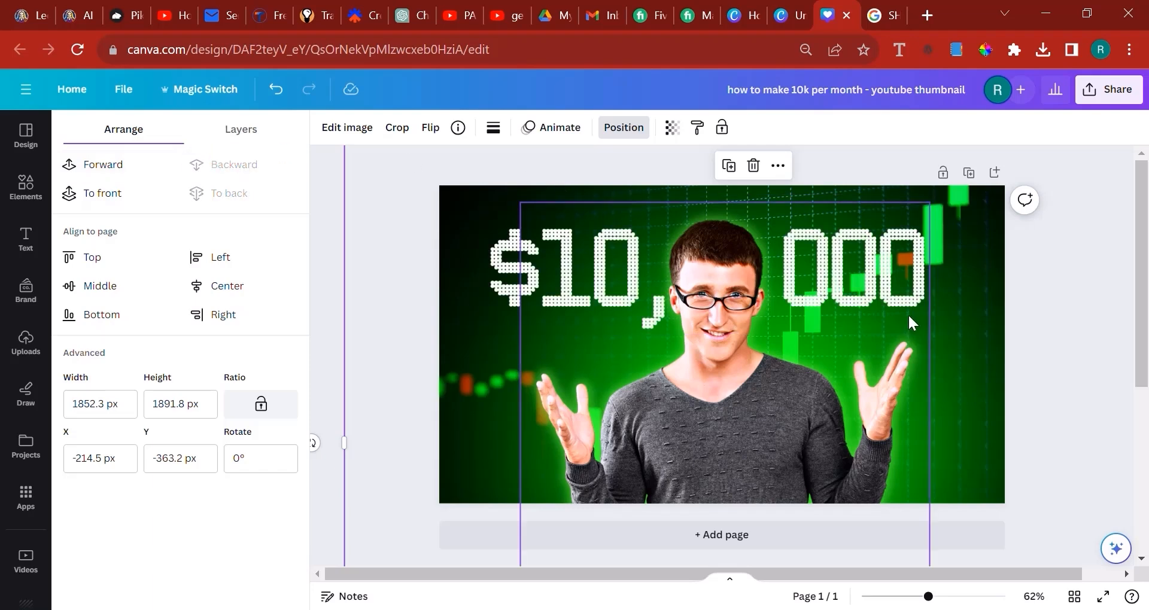
drag(992, 352, 985, 345)
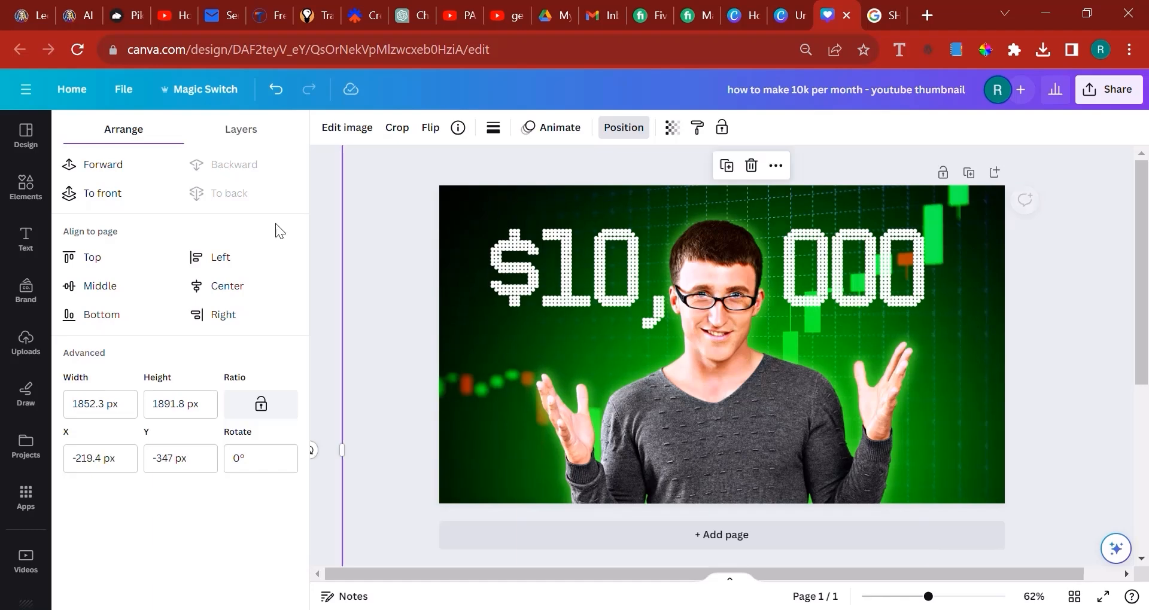
Search the graphics for "dark shadow"
click(25, 185)
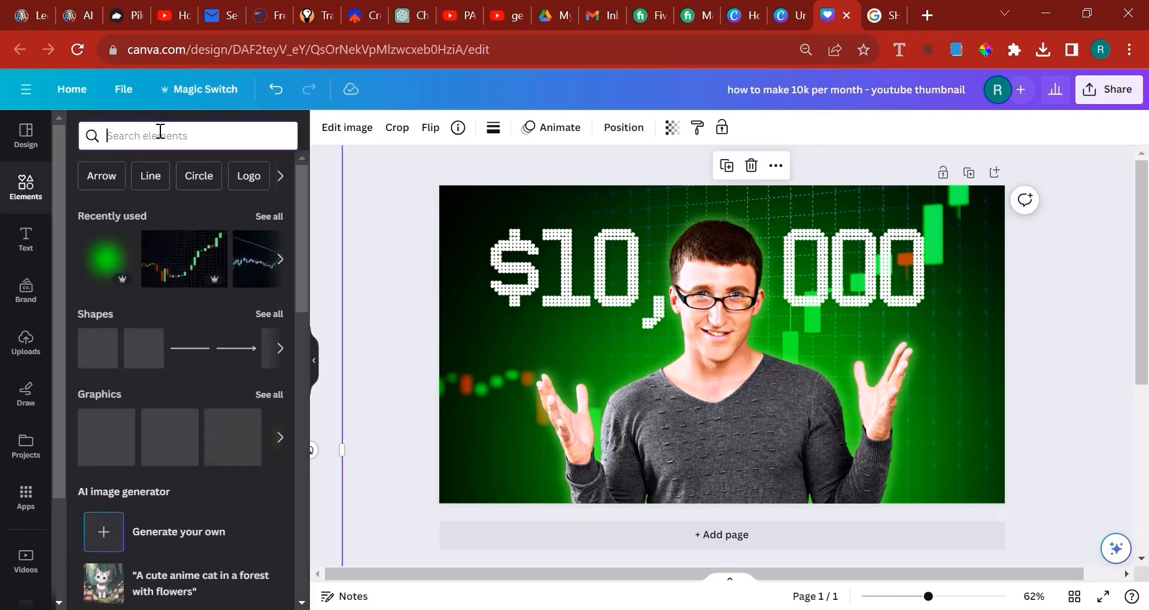
text(dark shad)
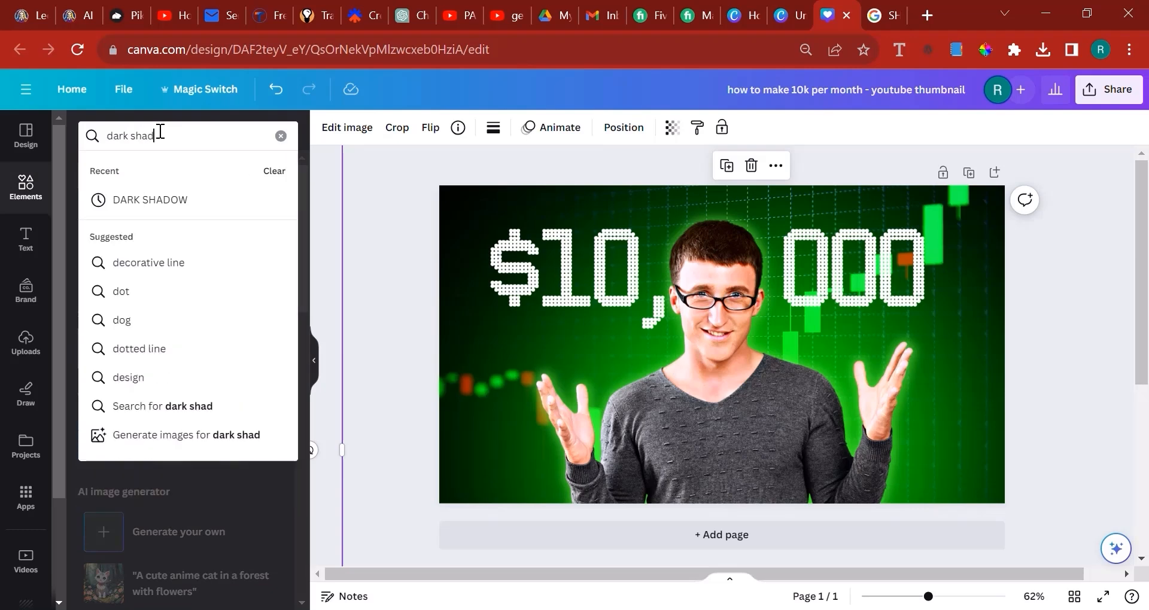
text(ow)
key(Return)
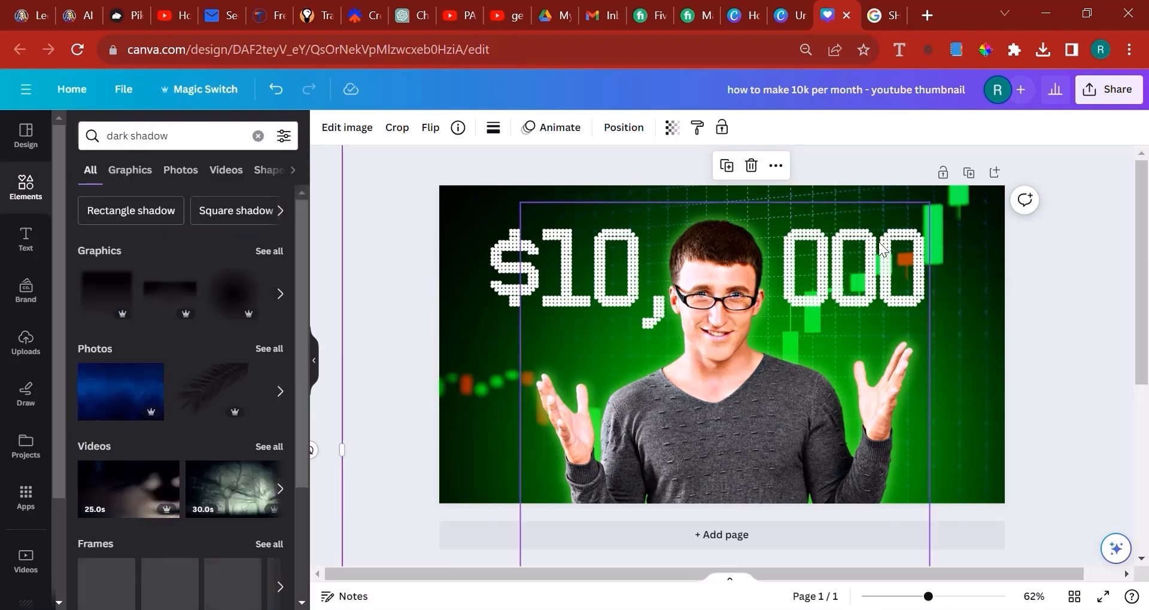
click(130, 170)
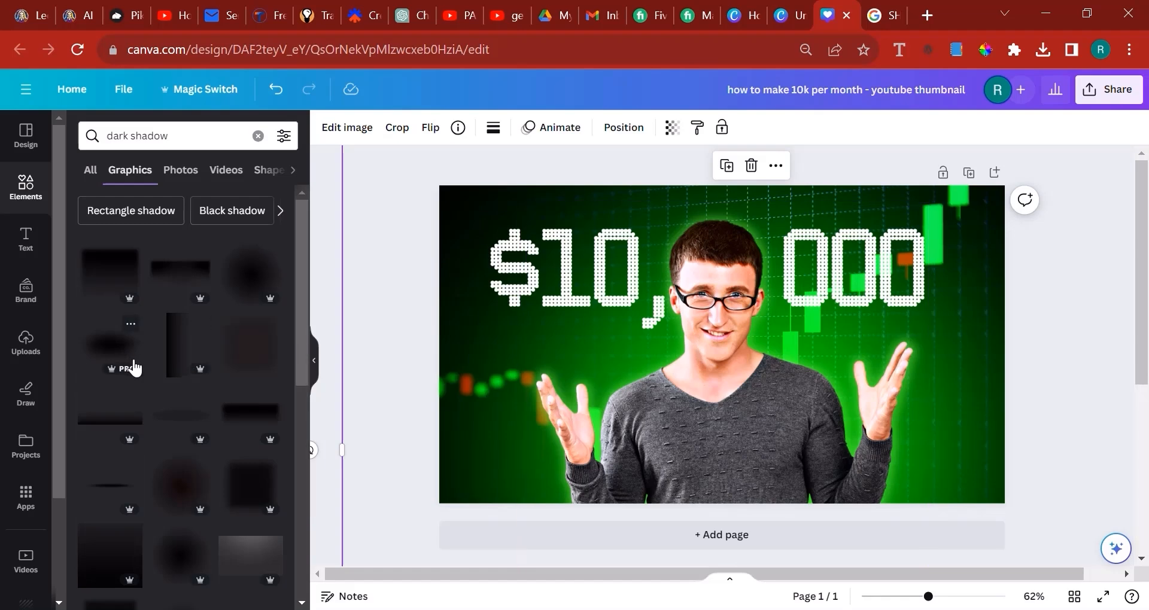
Try a round black shadow graphic over the heading's 000 and remove it
click(134, 367)
drag(760, 359, 893, 318)
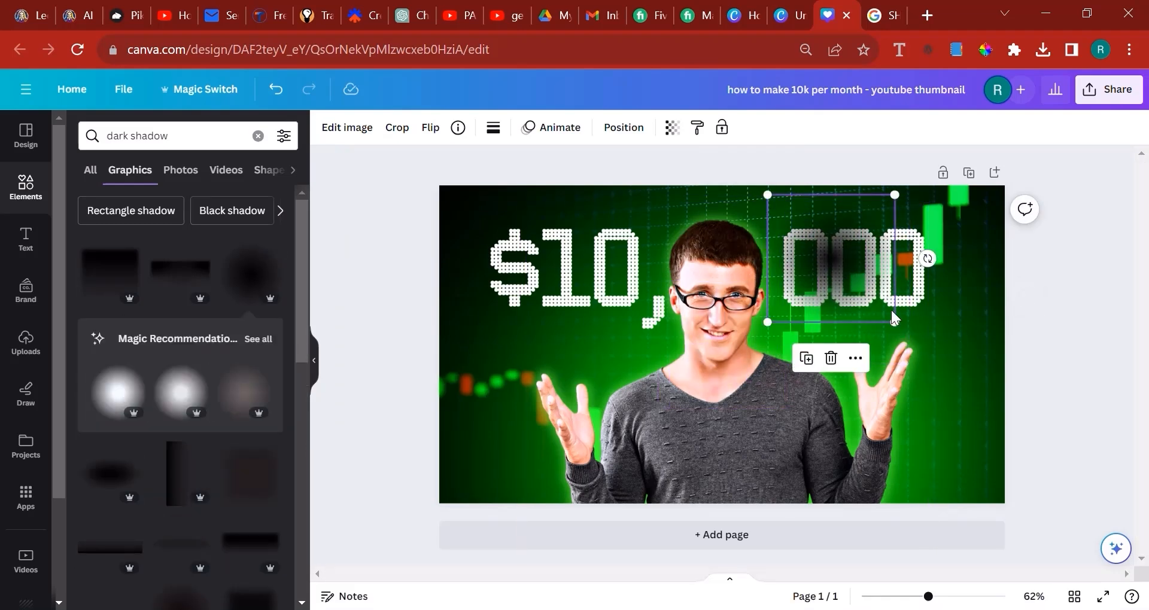
key(Delete)
Try the denser square dark shadow over the heading's 000 with transparency 51, and delete it
click(244, 478)
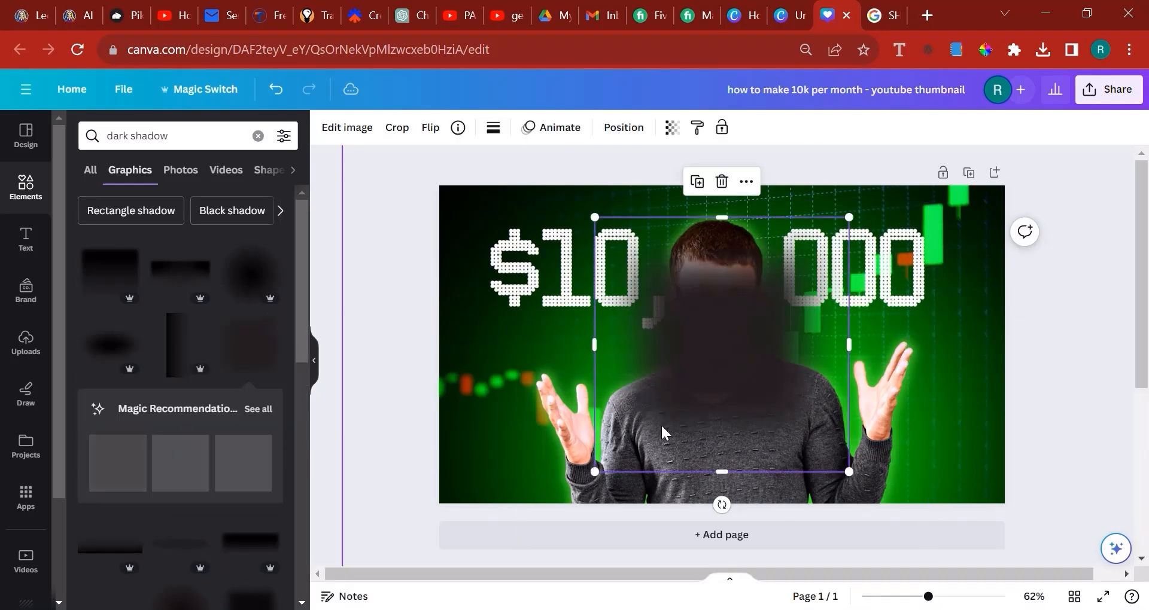
drag(661, 424, 871, 339)
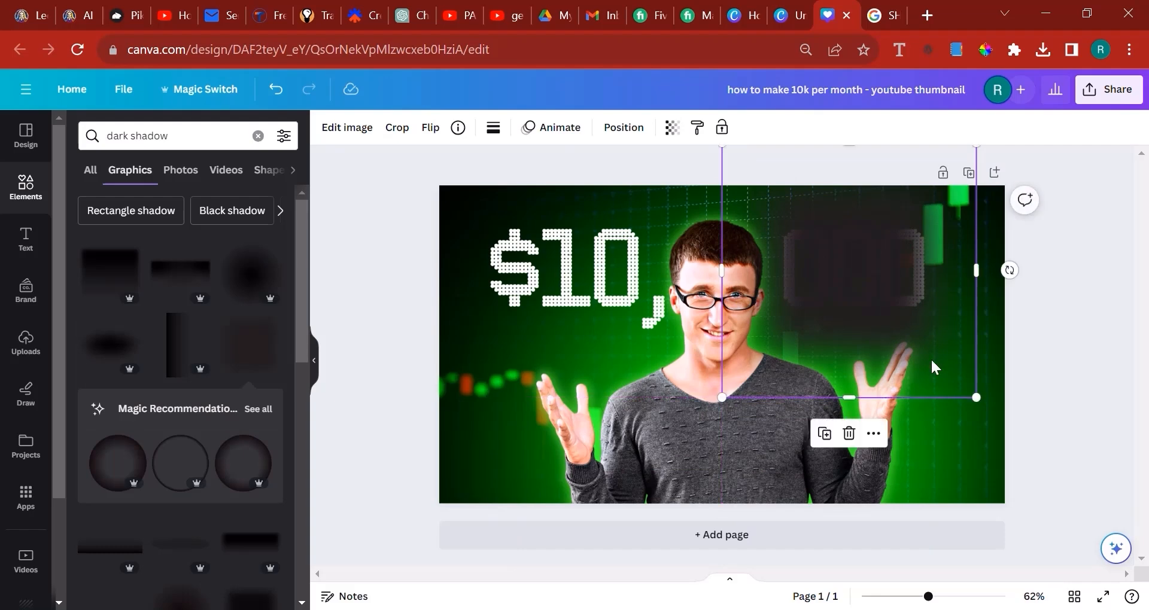
drag(976, 397, 881, 315)
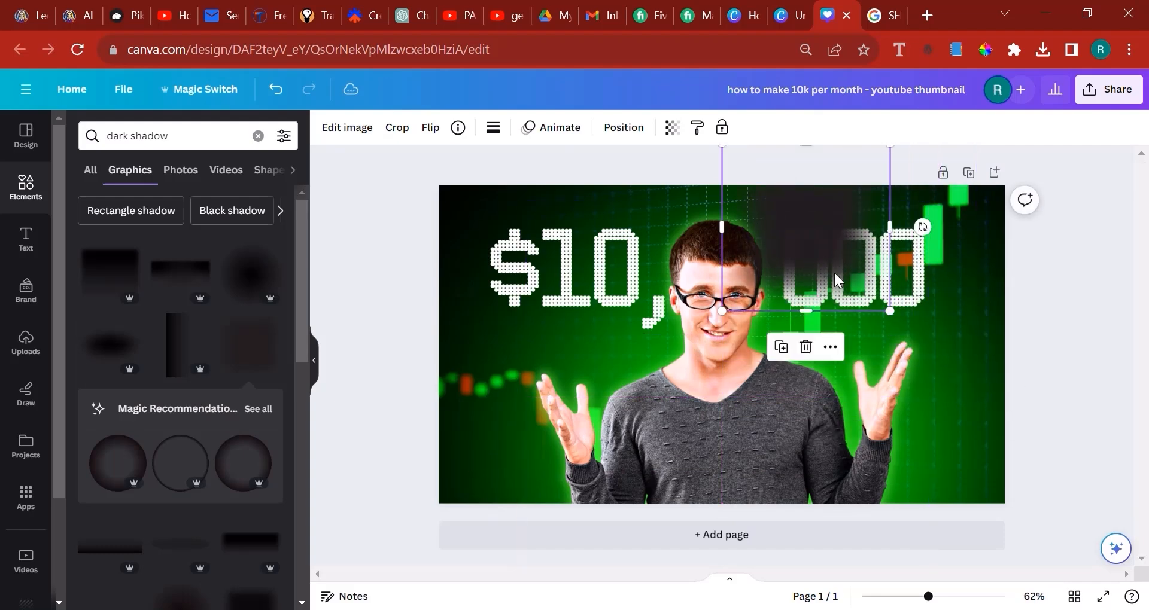
drag(801, 256, 831, 293)
click(672, 128)
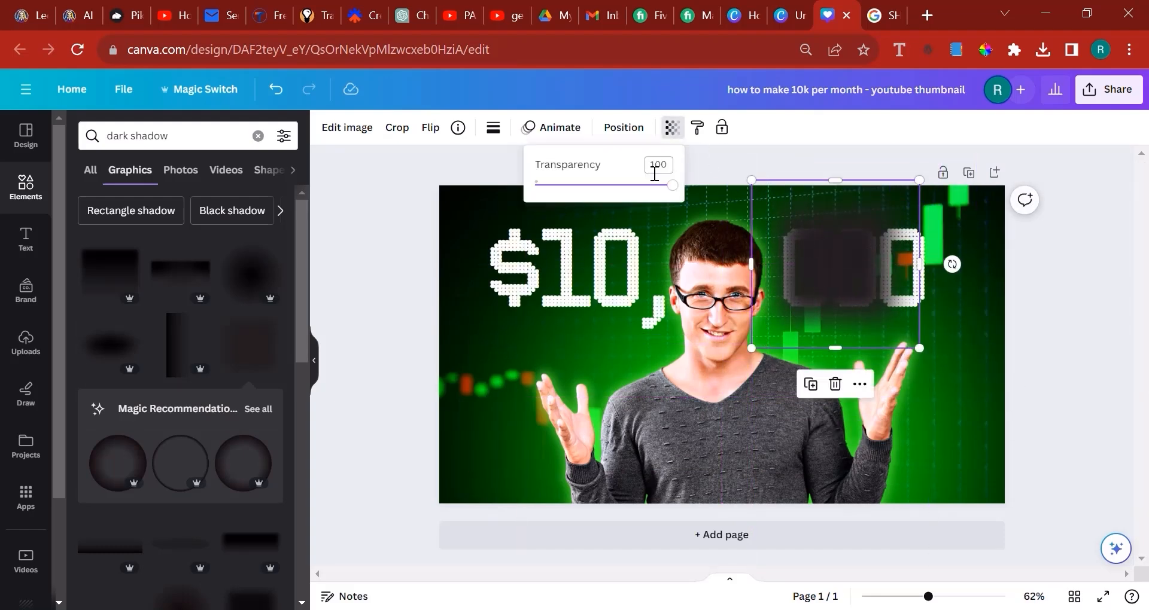
drag(669, 185, 601, 192)
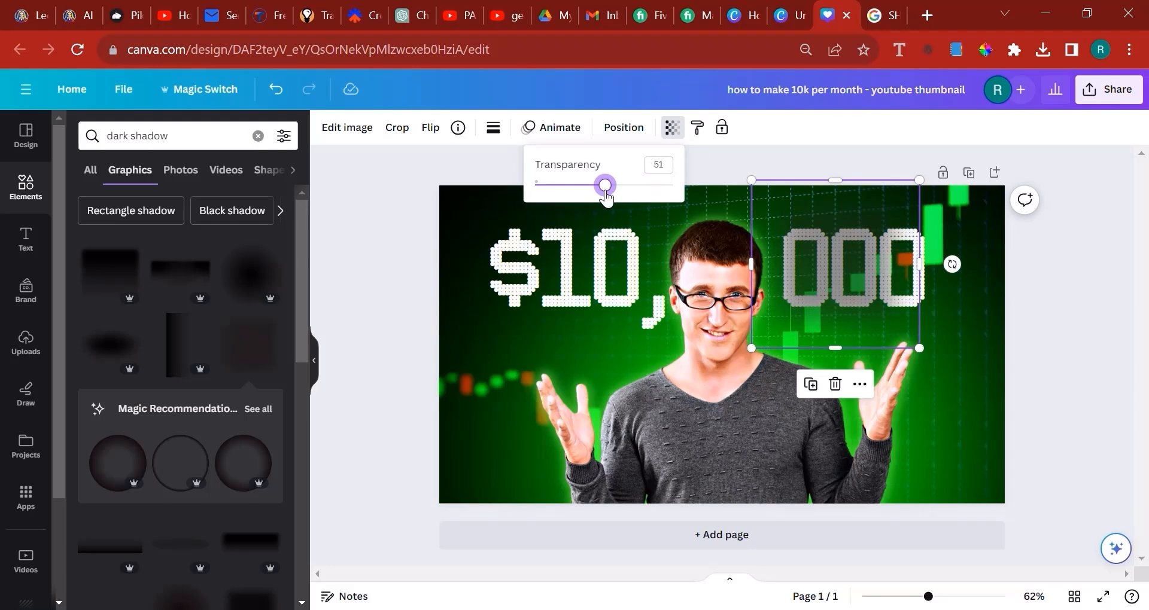
drag(920, 264, 972, 264)
key(Delete)
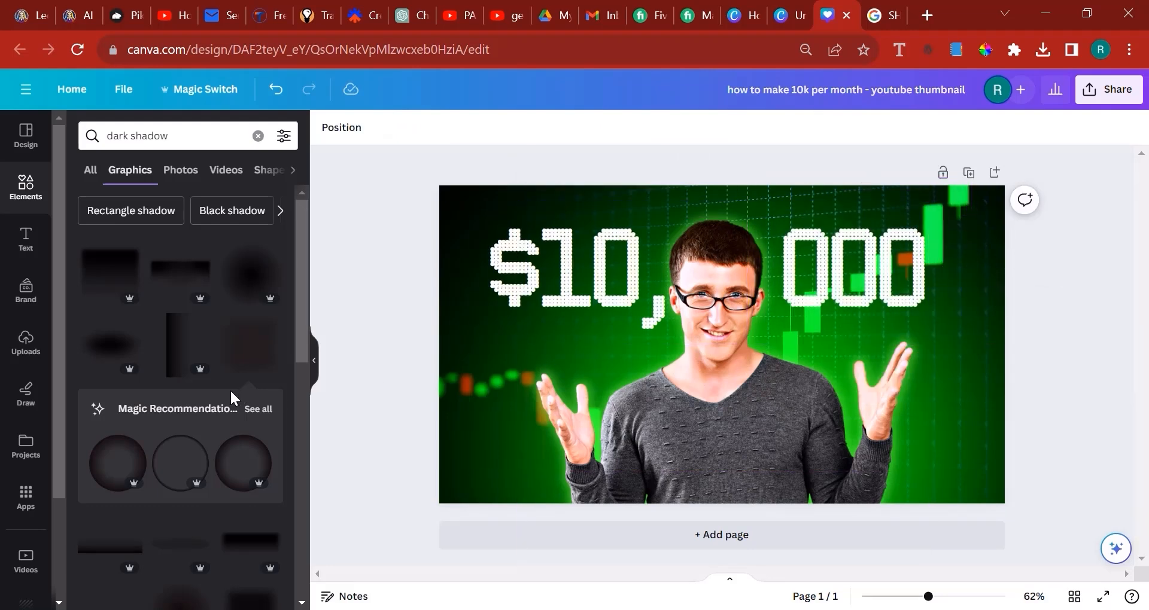
Add a fainter round dark shadow, enlarge it to about 818 × 835 px and place it over the heading's 000
scroll(225, 395, down, 3)
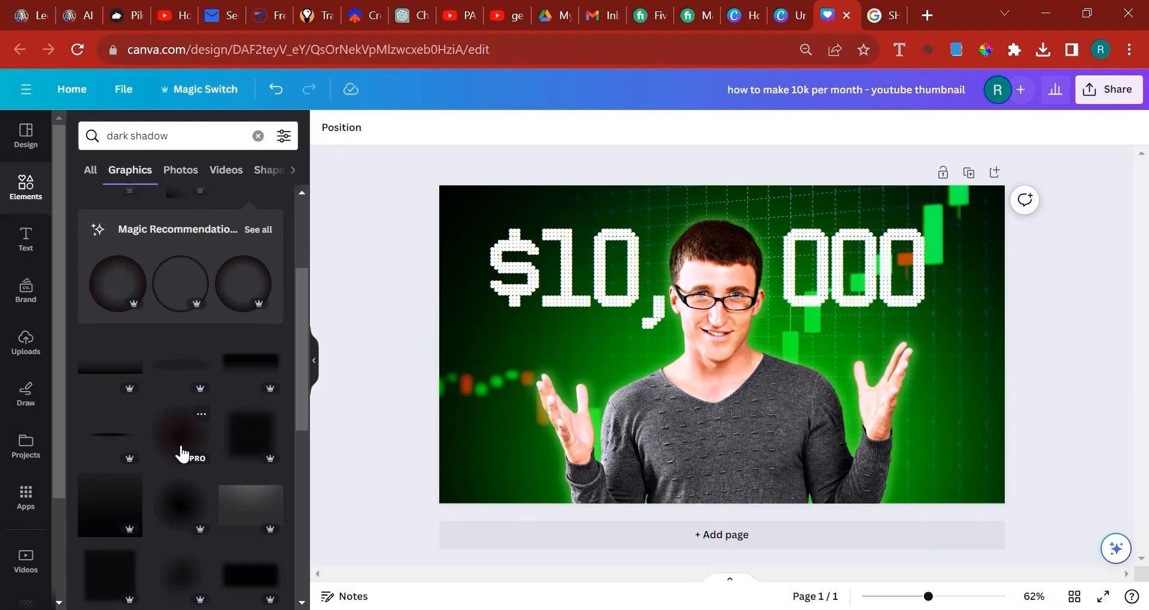
click(168, 585)
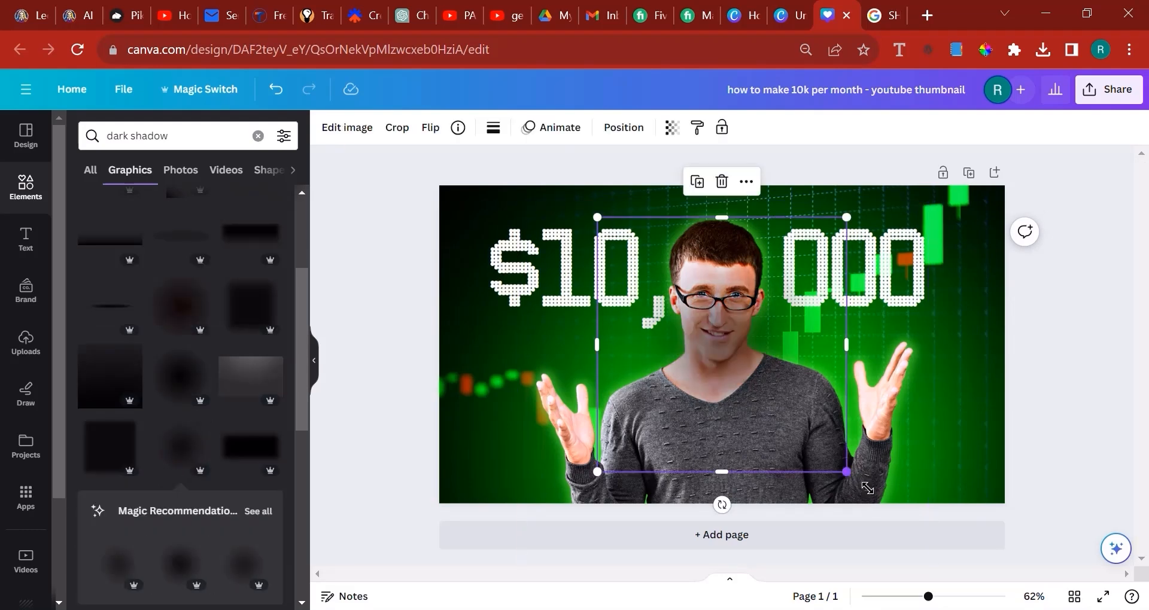
drag(846, 472, 946, 540)
drag(836, 404, 882, 291)
Send the dark shadow backward two levels so it sits behind the heading's 000
click(623, 128)
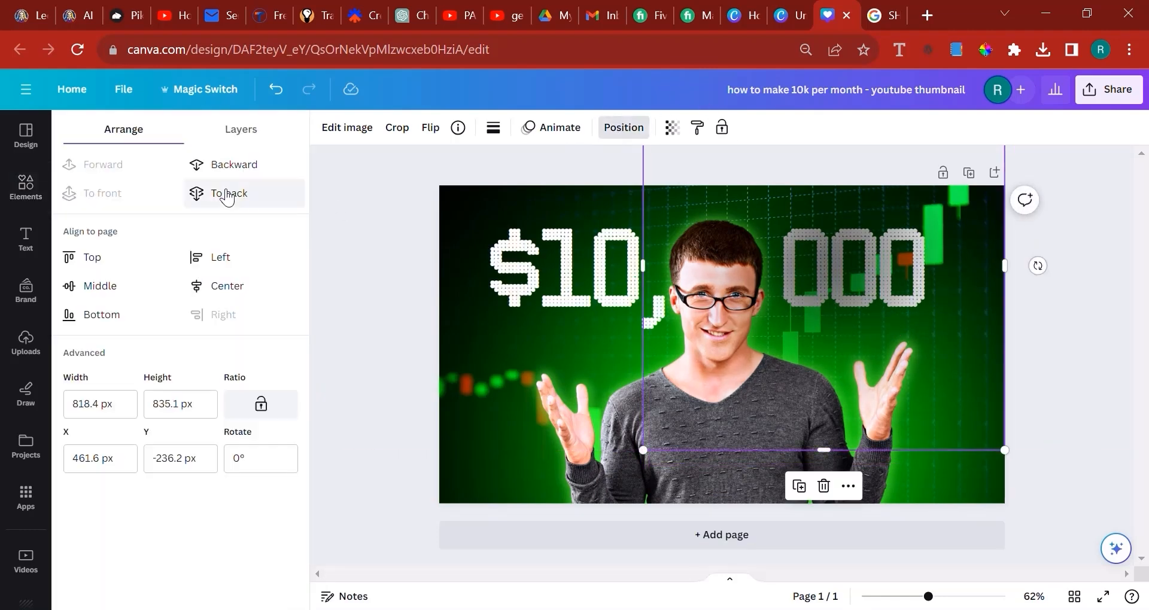
click(224, 167)
click(226, 172)
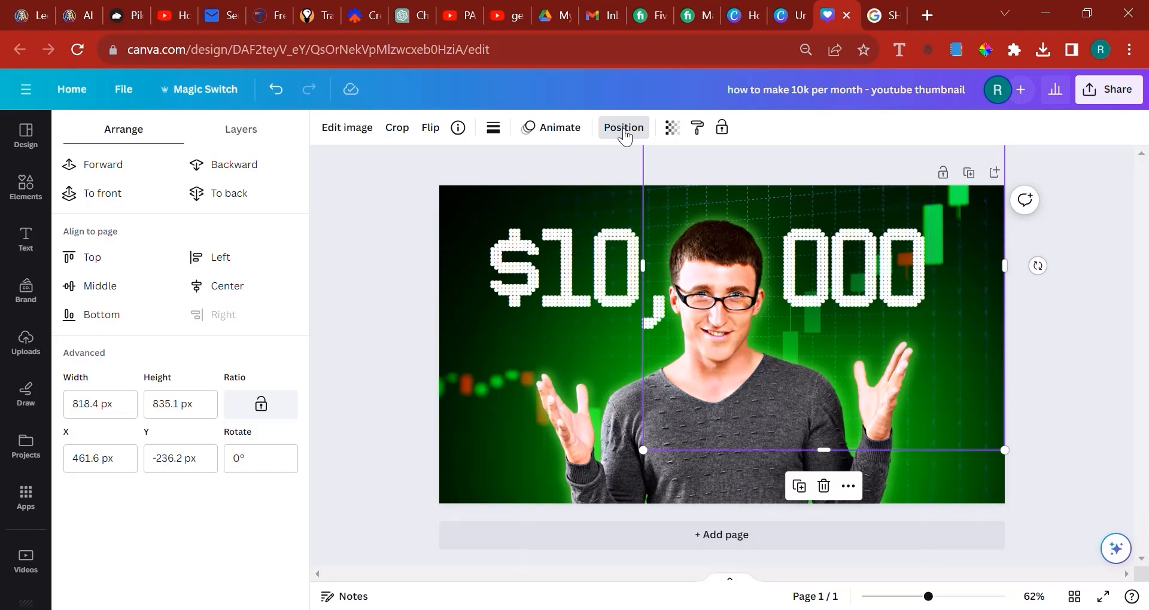
Duplicate the dark shadow, place the copy over the heading's $10 and send it backward two levels
click(799, 486)
drag(961, 346, 686, 324)
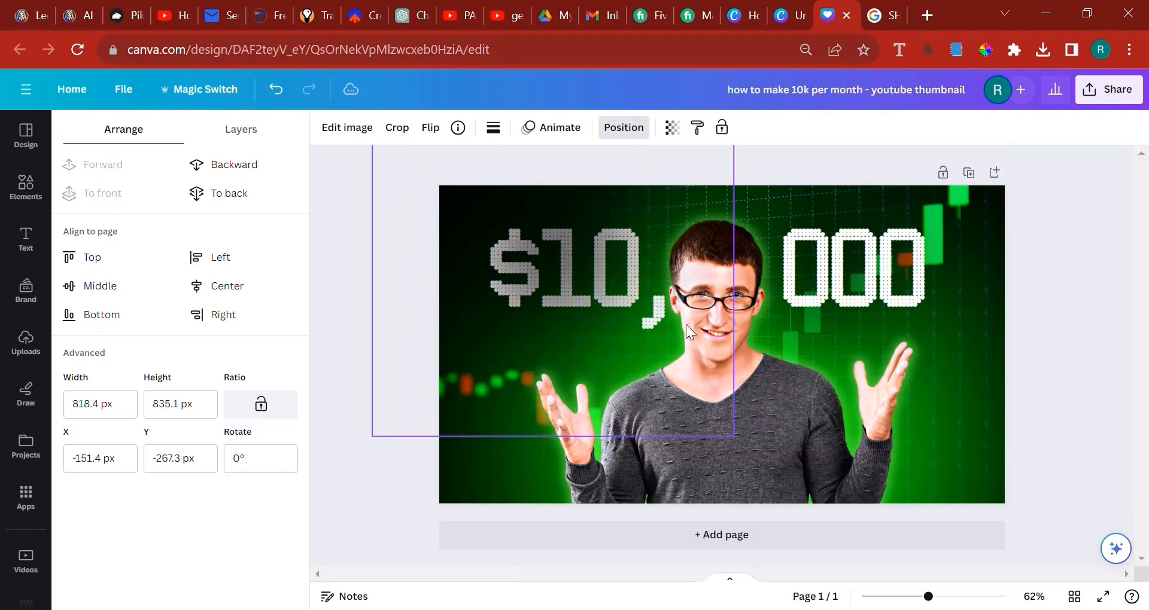
click(237, 167)
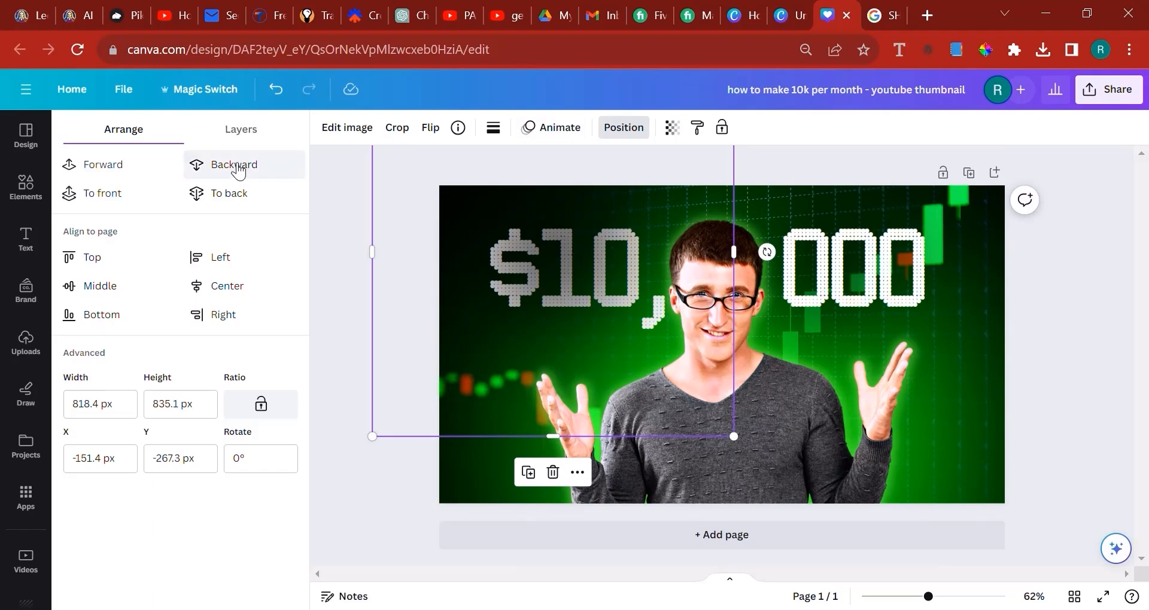
click(238, 169)
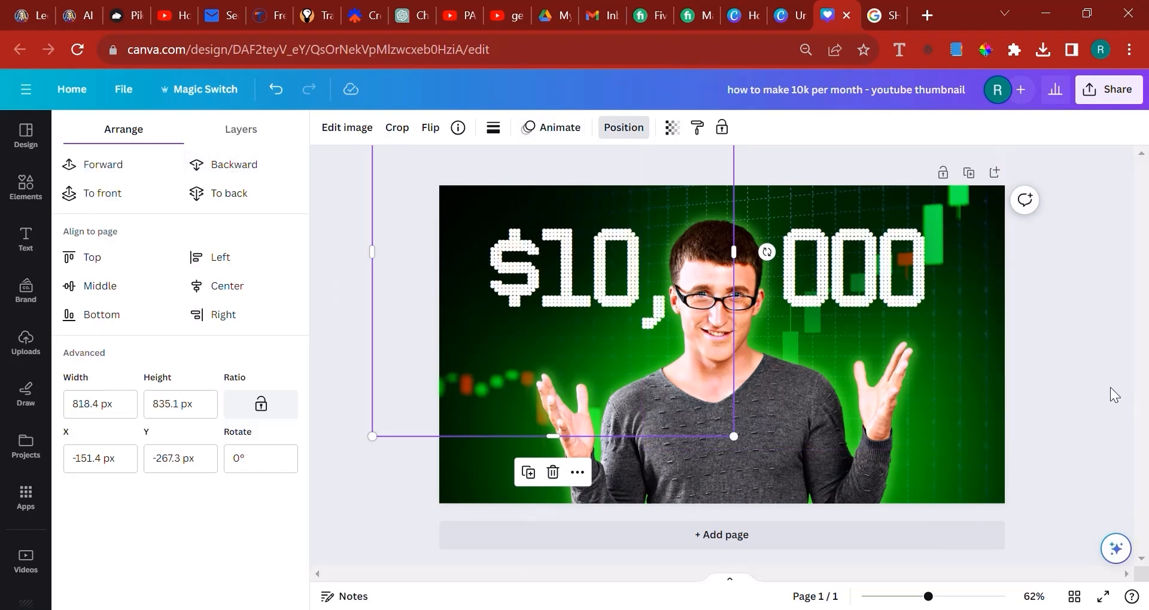
click(1107, 407)
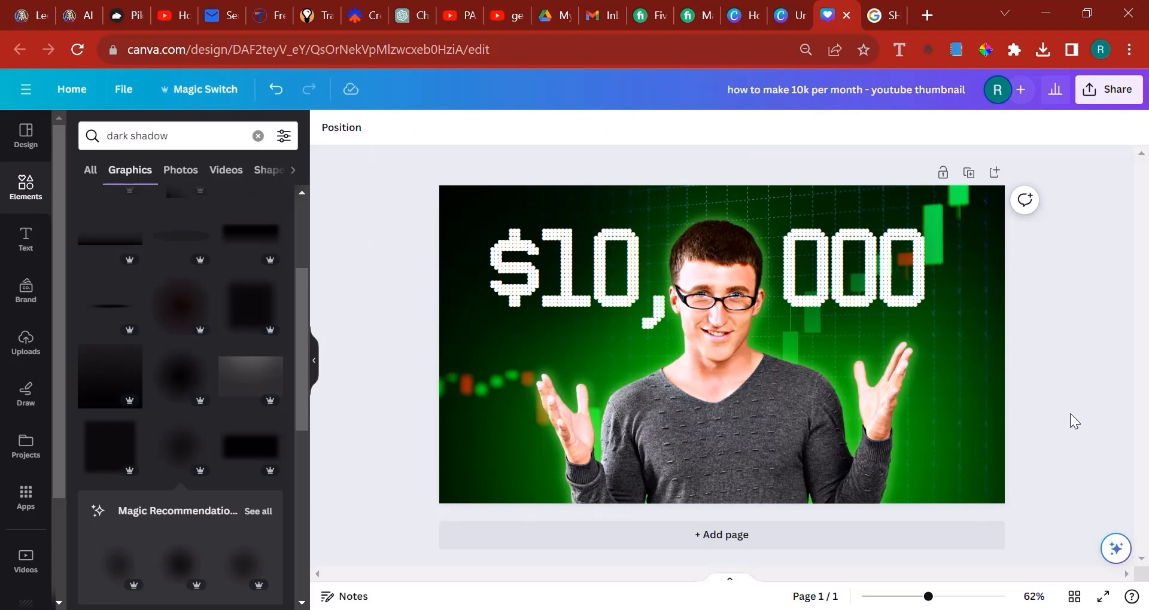
Check the "This Is How To Make Passive Income In 2023" reference thumbnail on YouTube and return to the Canva design
click(453, 10)
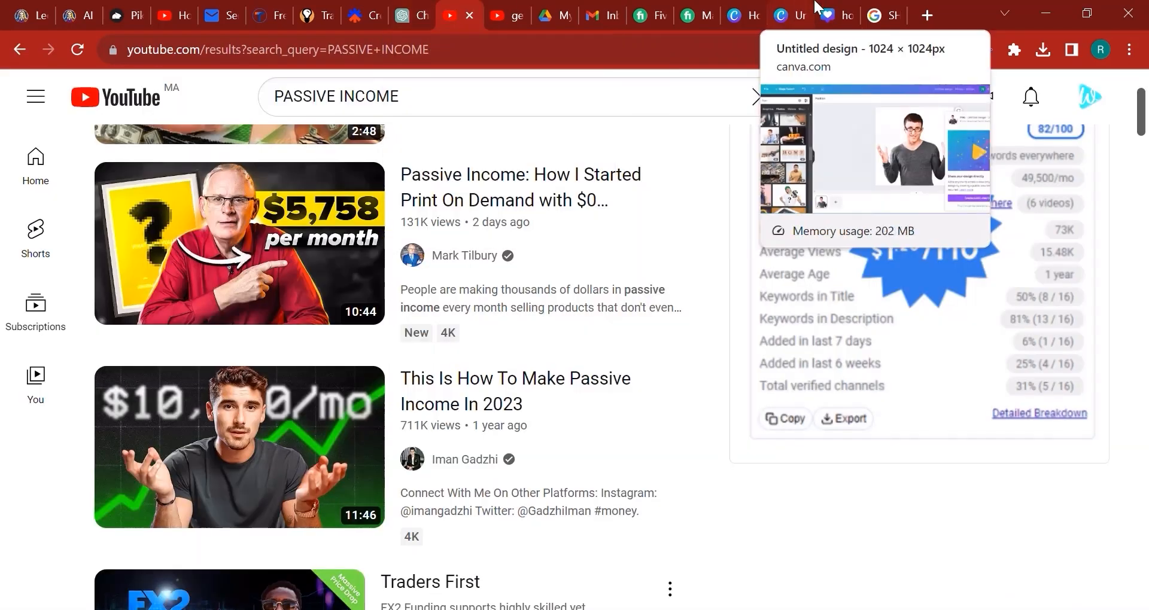
click(791, 15)
click(832, 15)
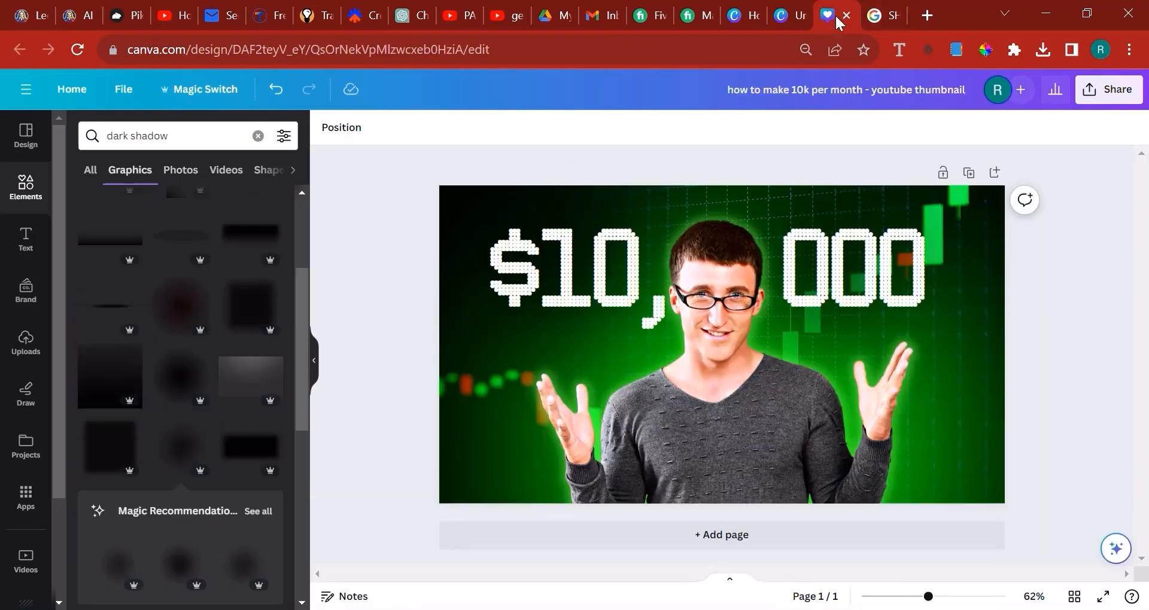
Try adding "/month" to the end of the $10, 000 heading and widening its text box to fit one line
click(906, 286)
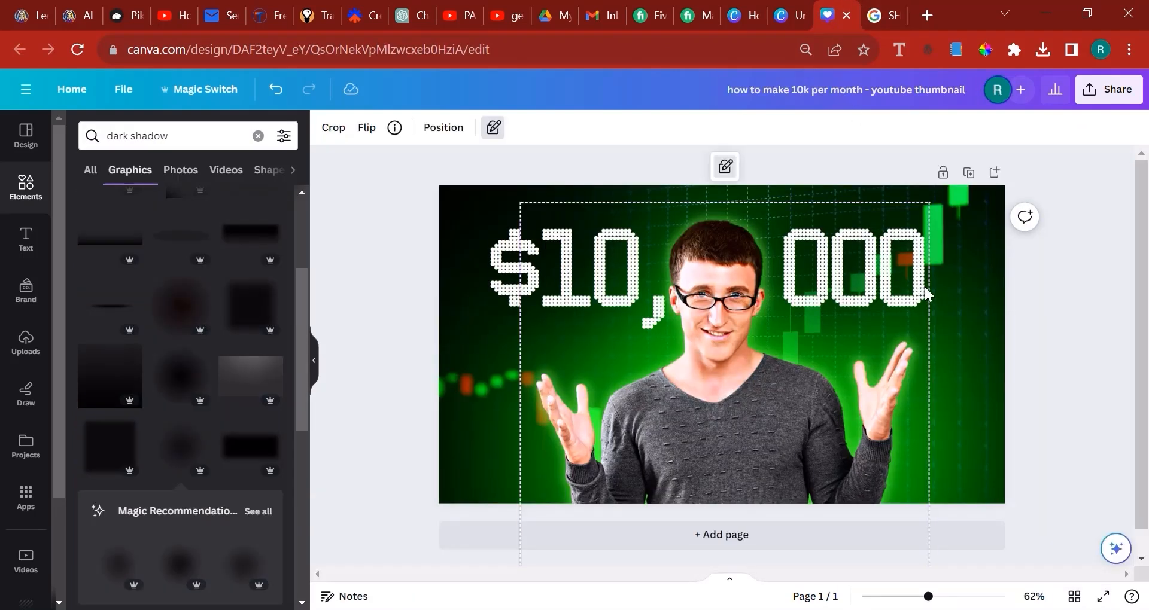
double_click(895, 281)
click(1059, 316)
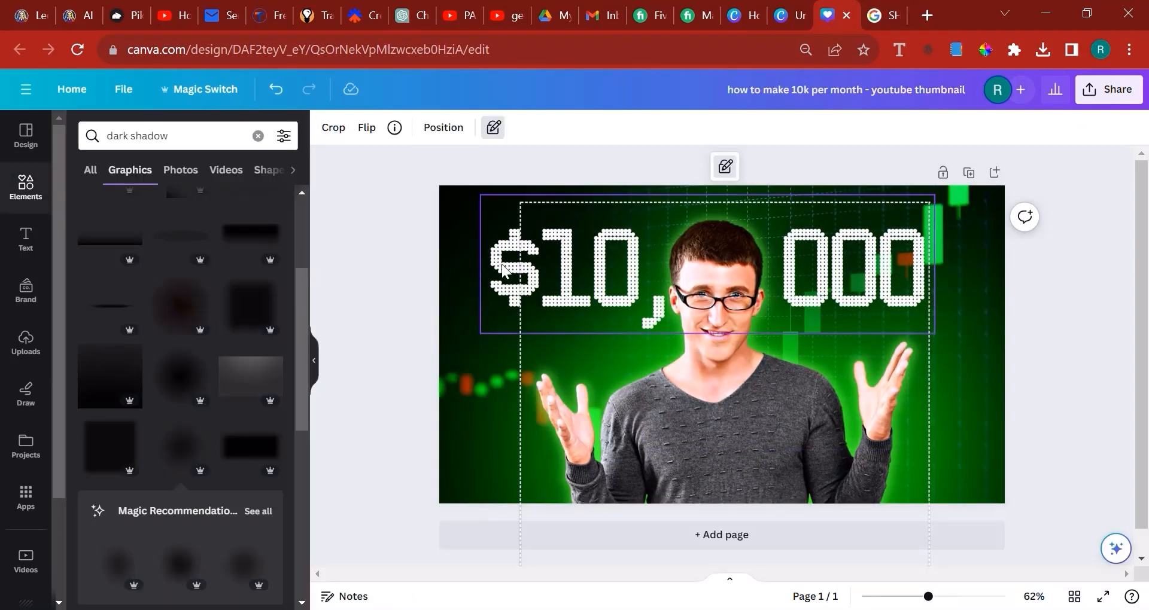
click(904, 276)
double_click(492, 267)
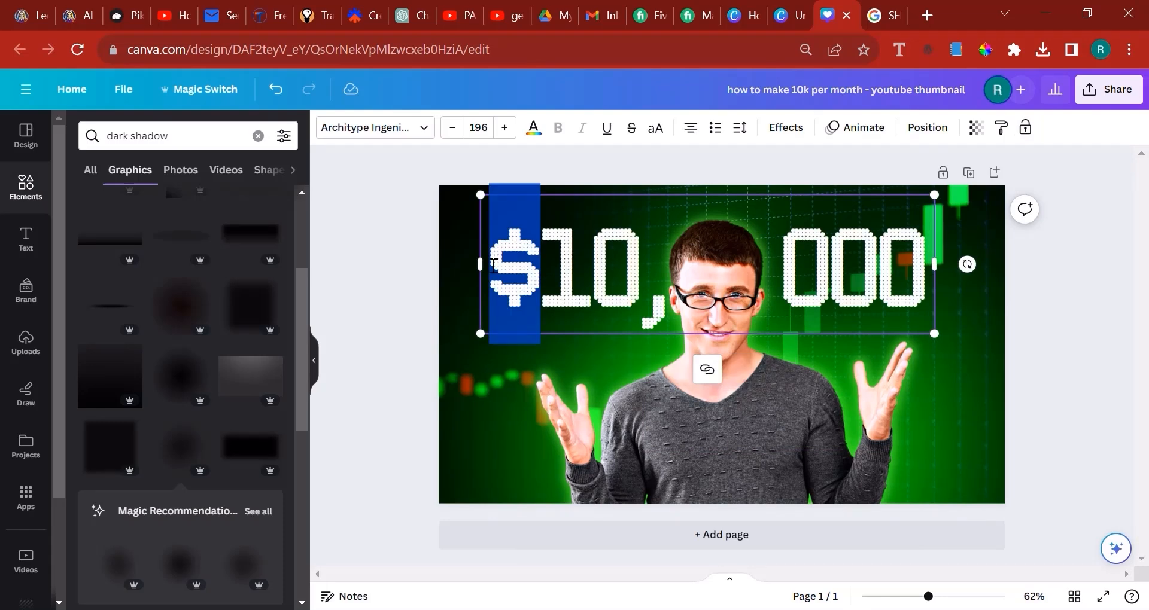
key(Right)
key(Right)
key(Right)
key(Right)
key(Right)
key(Right)
key(Right)
key(Right)
key(Right)
key(Right)
key(Right)
key(Right)
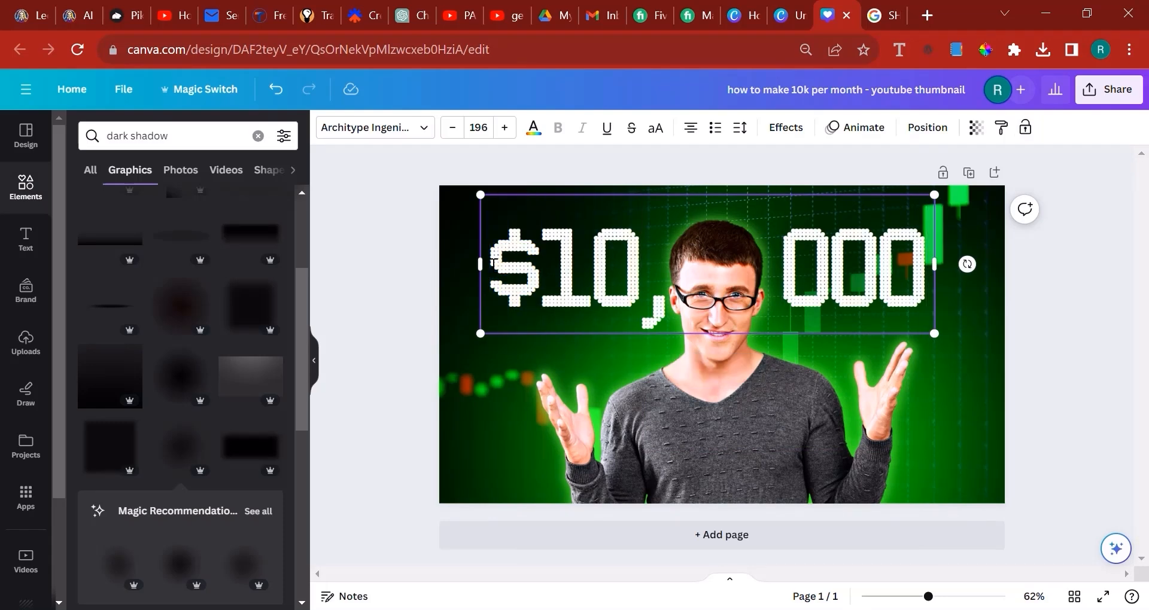
text(/month)
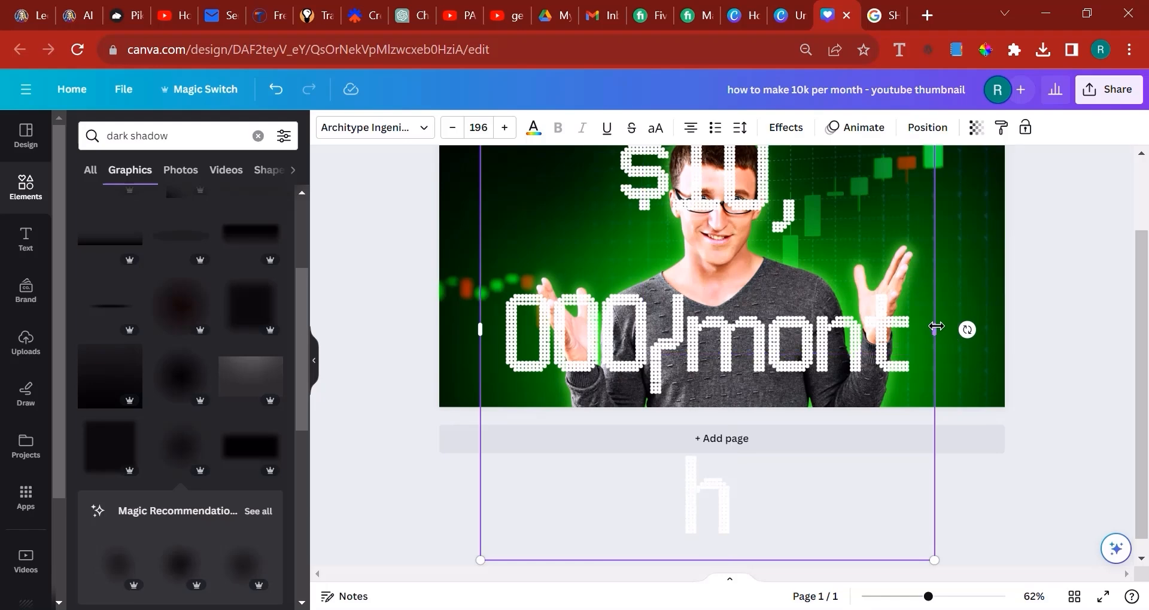
drag(933, 330, 1099, 345)
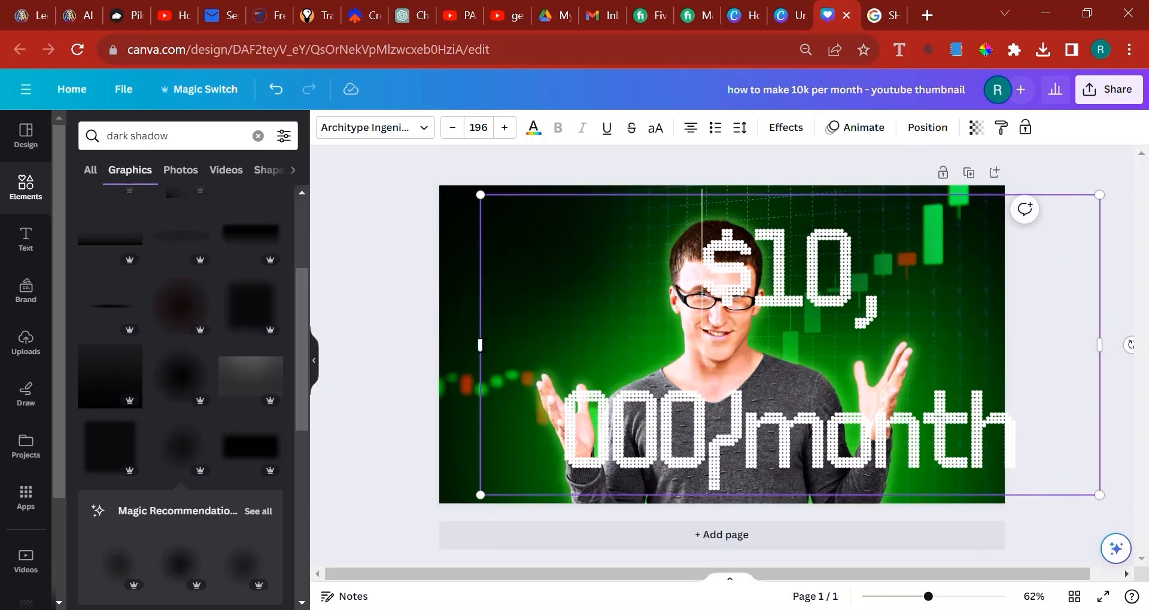
drag(466, 346, 307, 337)
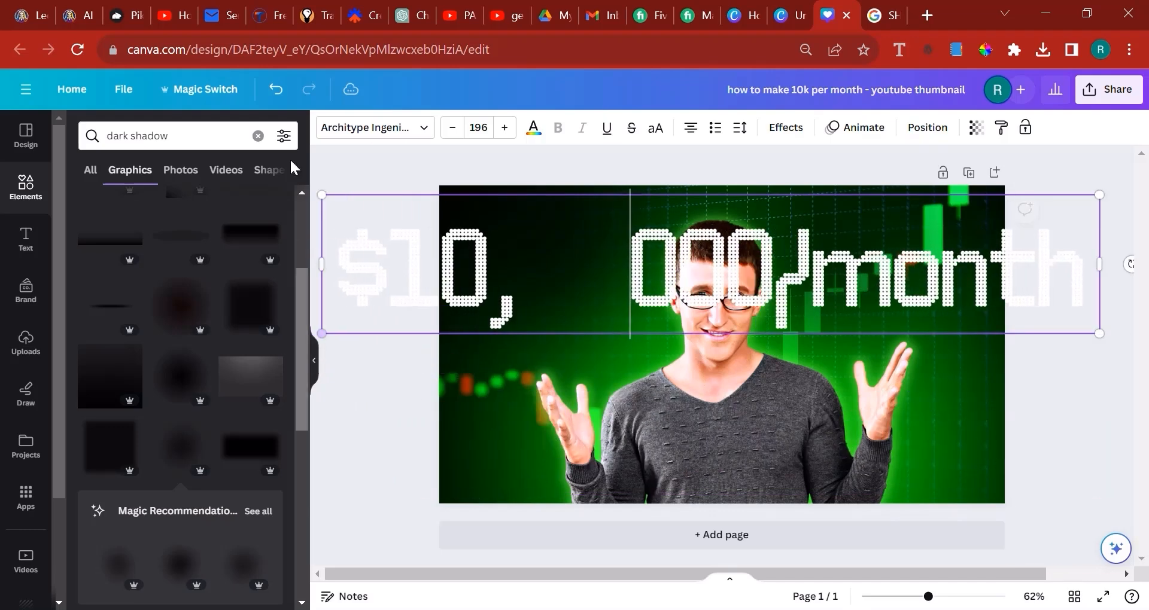
Undo the heading's "/month" addition and text box widening, and deselect the heading
click(276, 96)
click(277, 97)
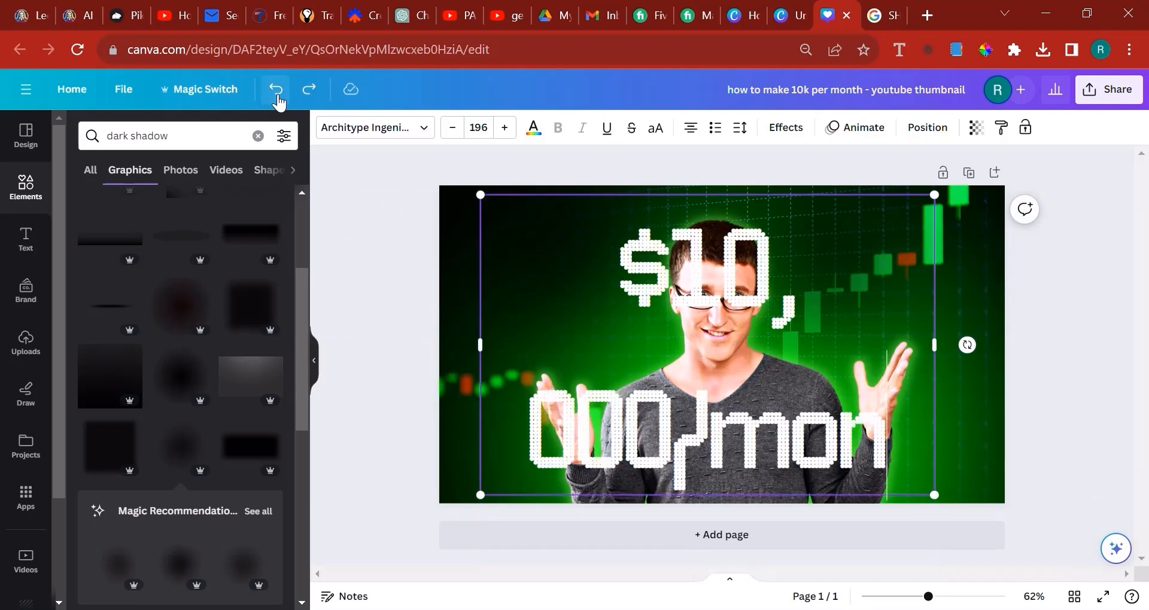
click(275, 91)
click(275, 91)
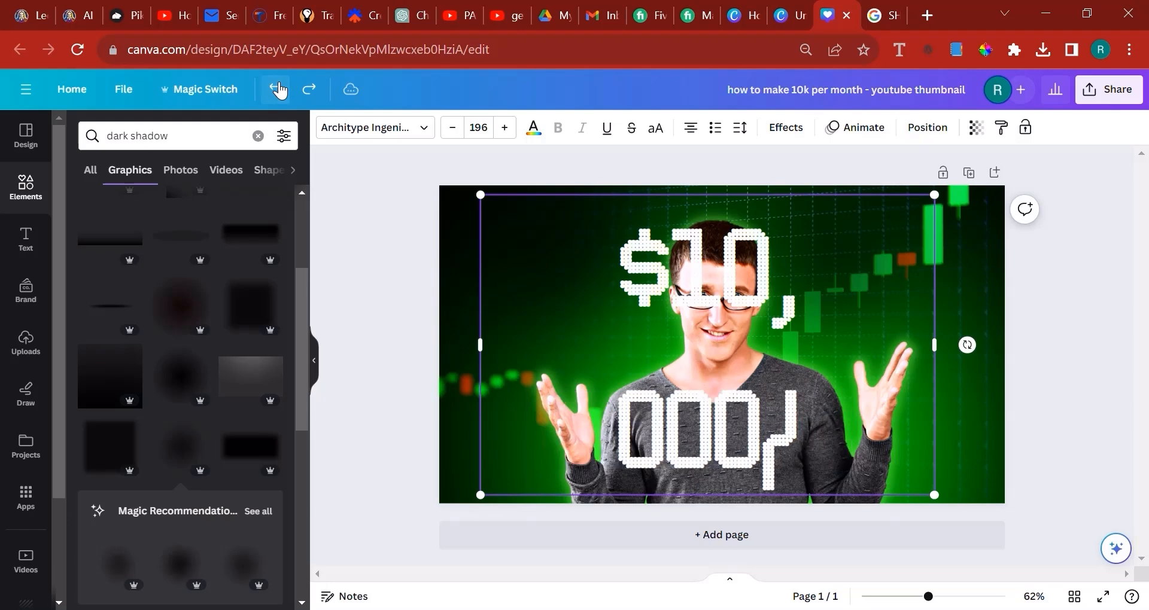
click(274, 91)
click(1051, 367)
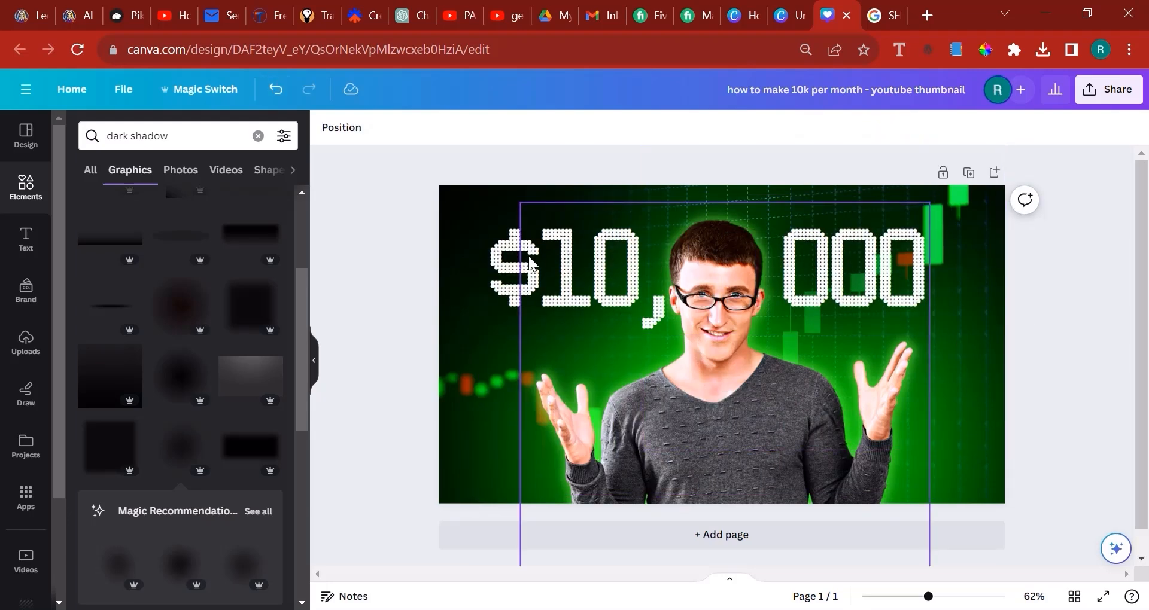
Examine the reference thumbnails in the YouTube results for "PASSIVE INCOME" and "get rich"
click(459, 12)
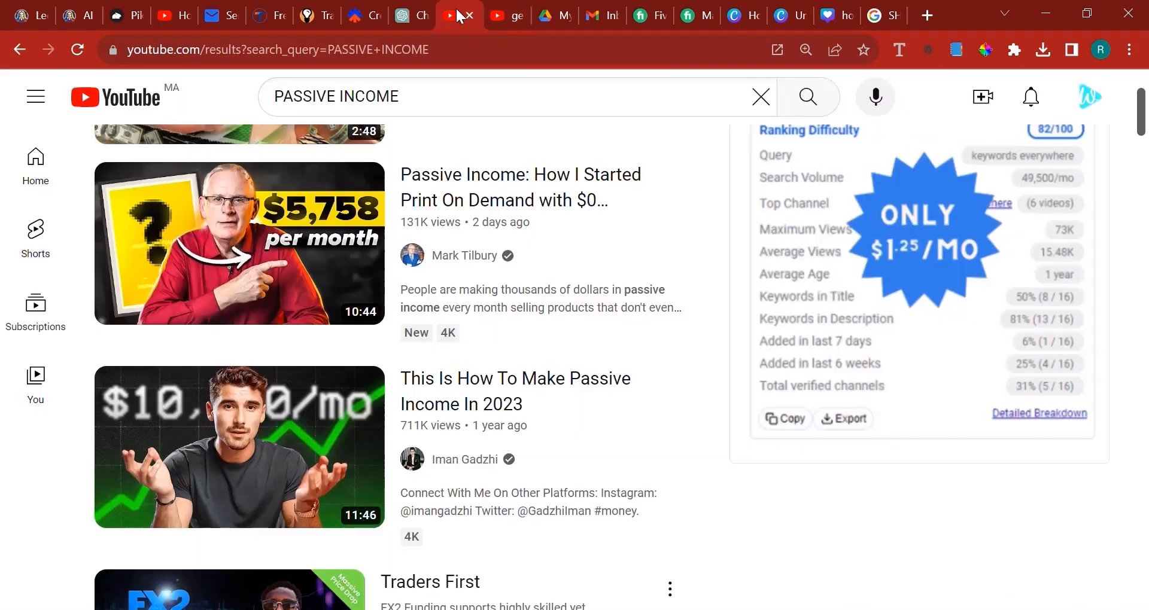
click(519, 8)
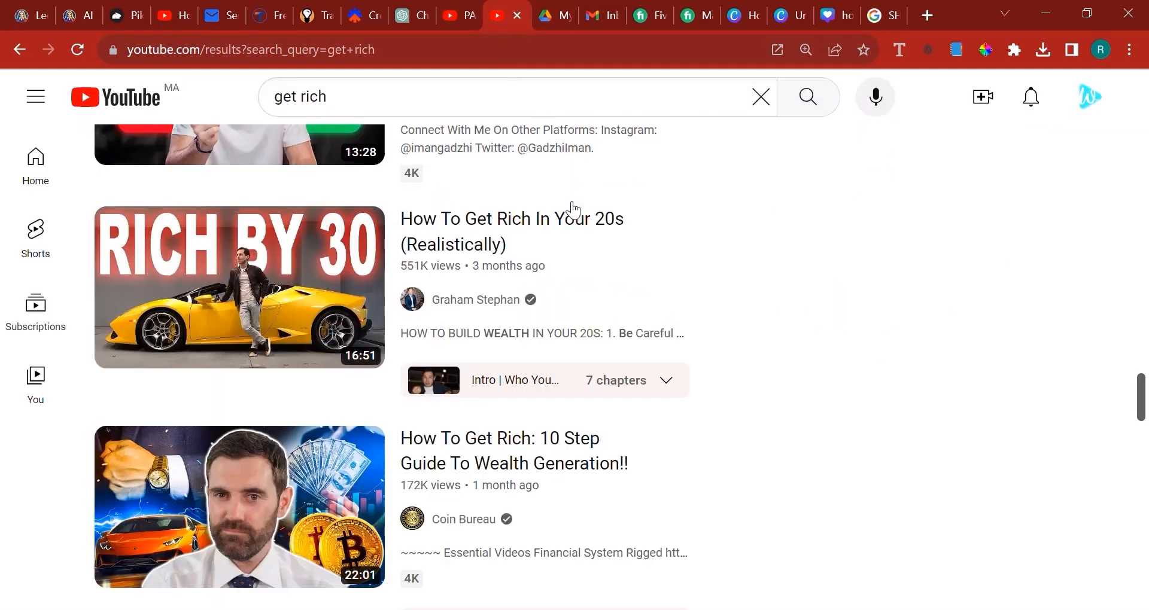
scroll(573, 209, down, 1)
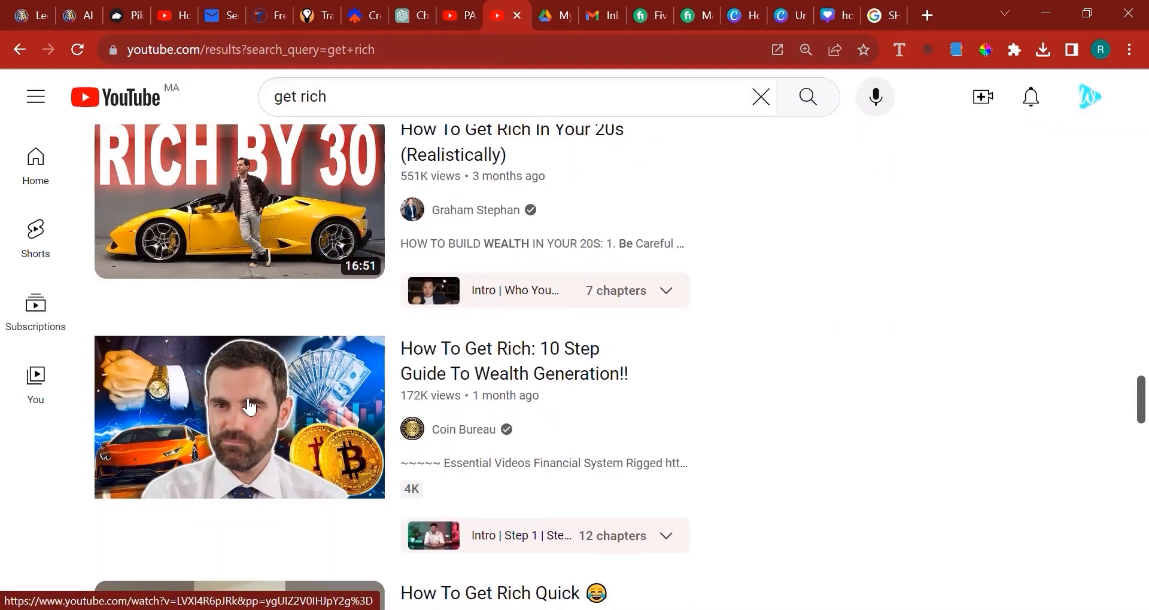